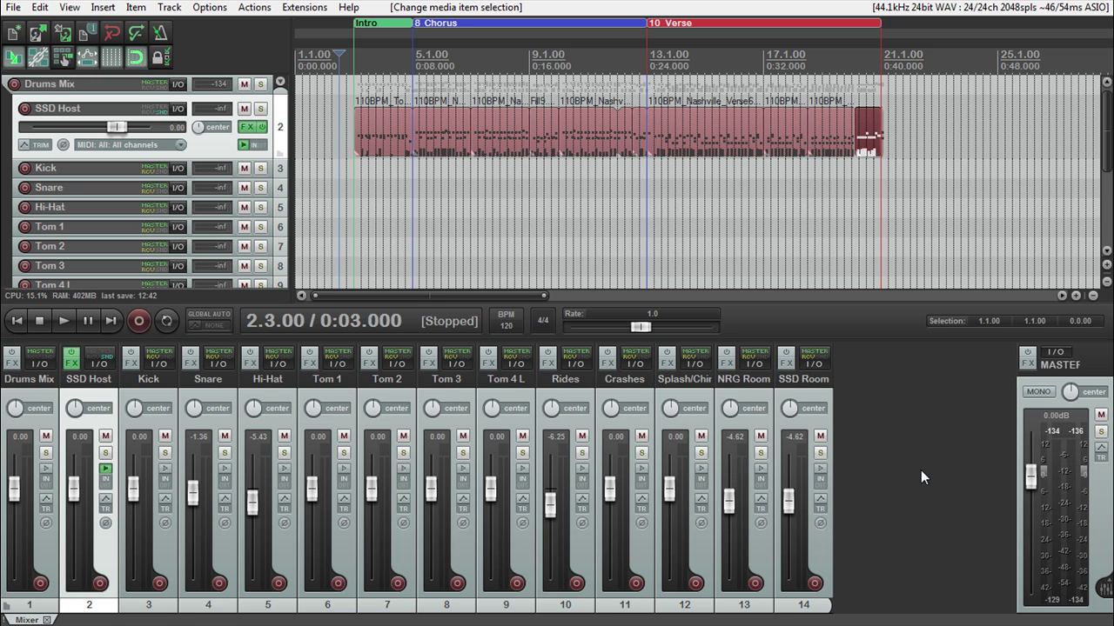
- Play and stop the drum groove, then show the SSD Host Kontakt instance's per-drum Outputs channels
key("space")
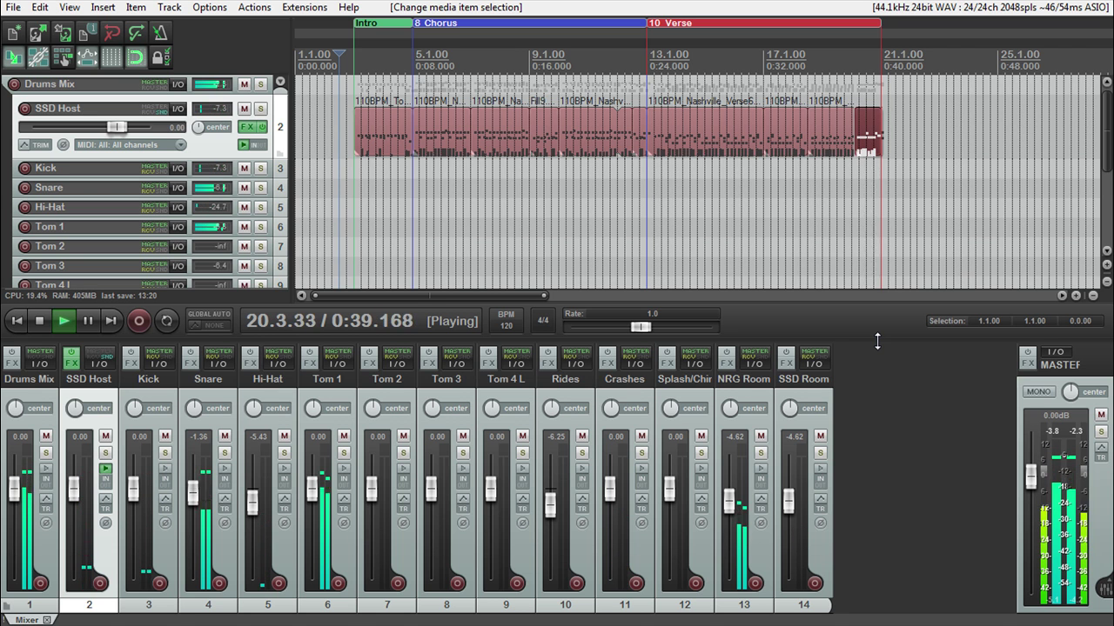
key("space")
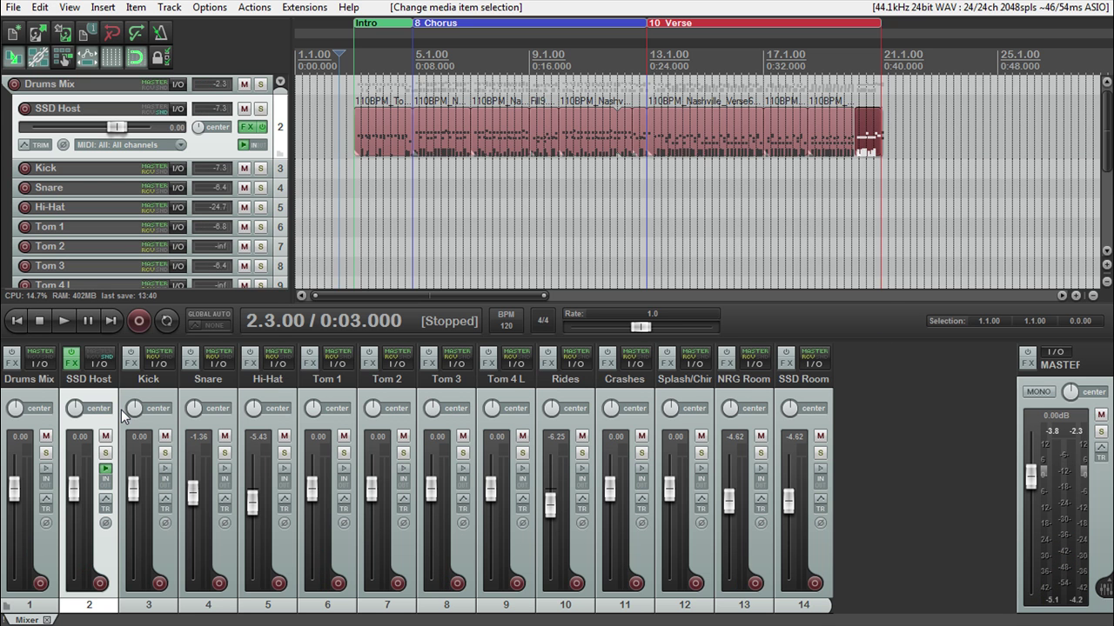
left_click(246, 126)
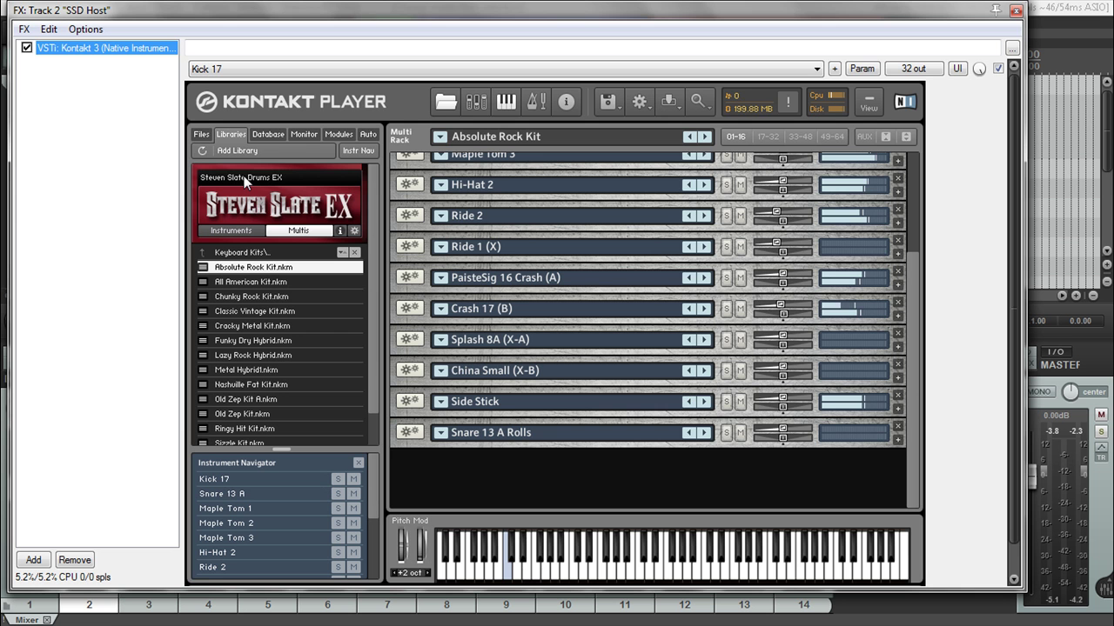
right_click(72, 54)
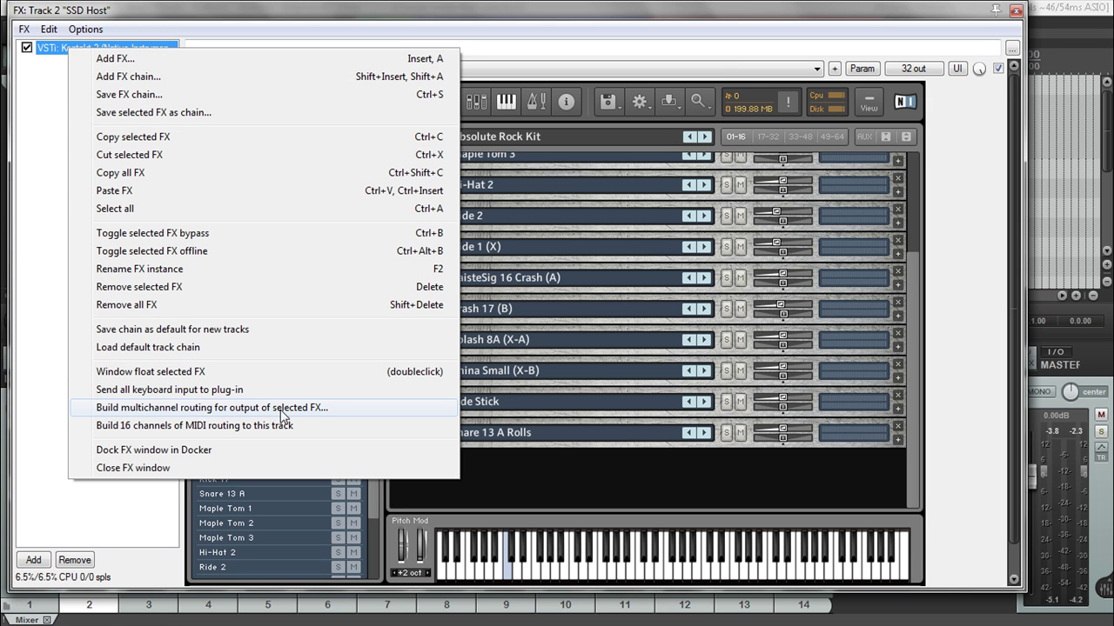
left_click(829, 35)
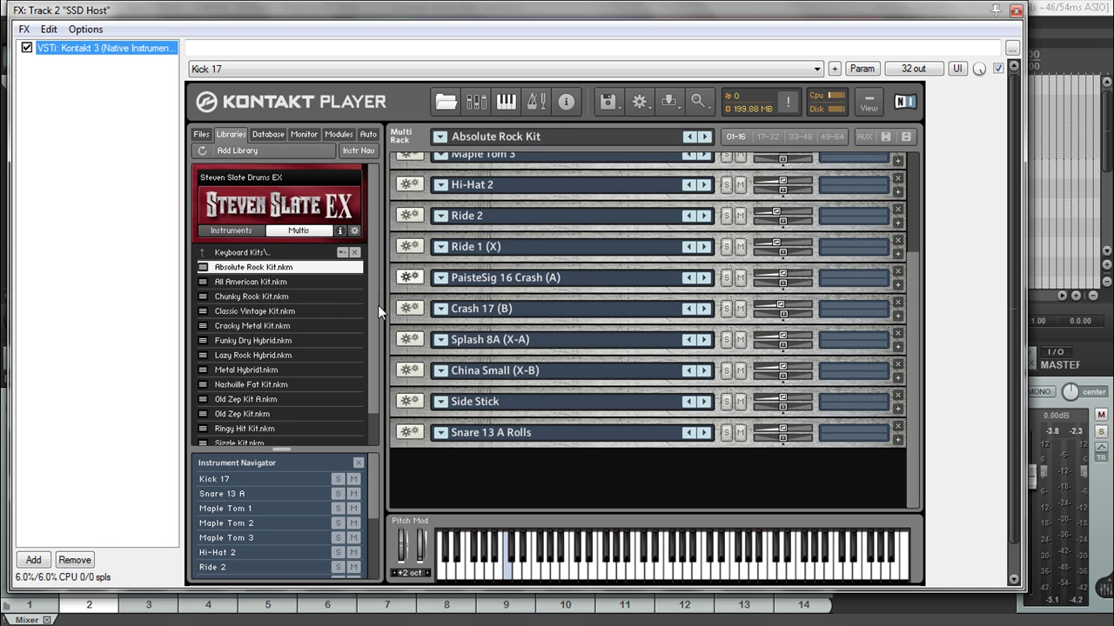
left_click(476, 103)
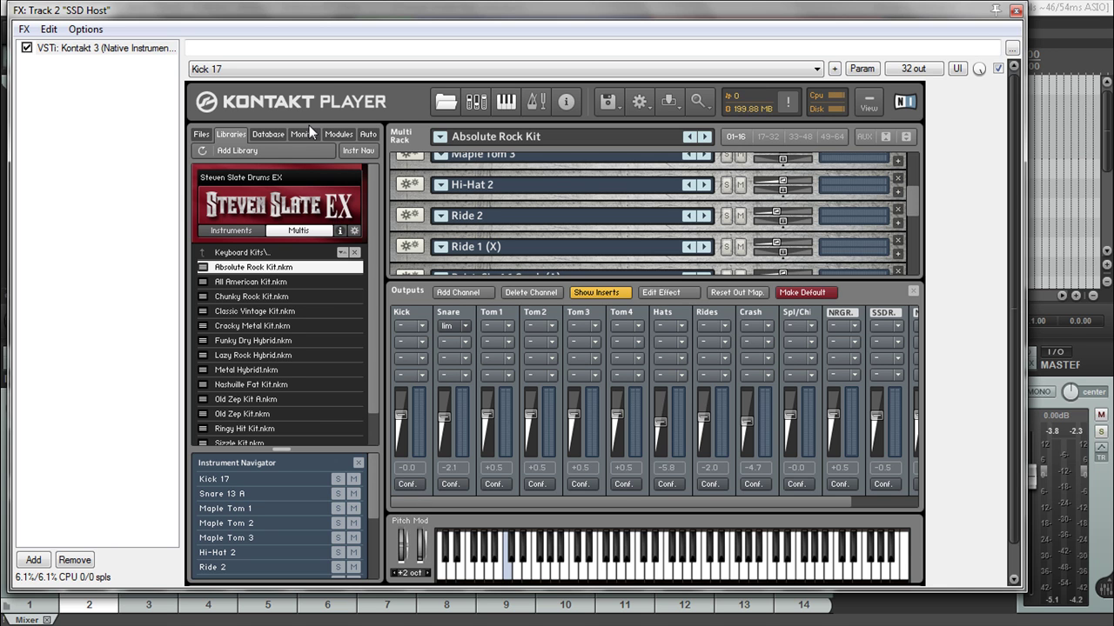
left_click(408, 484)
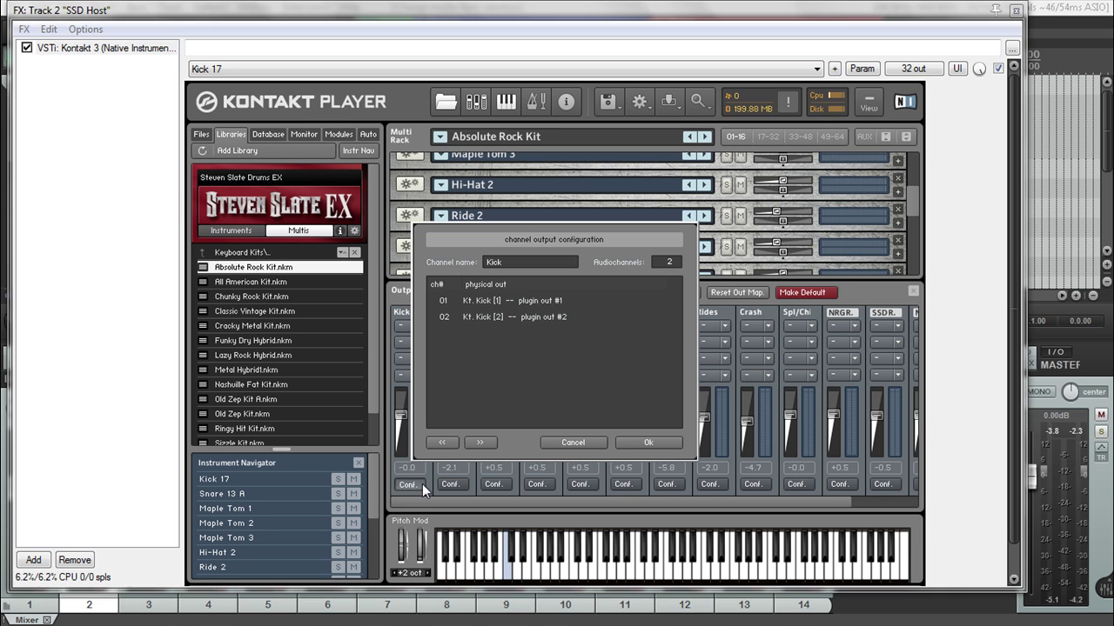
left_click(585, 443)
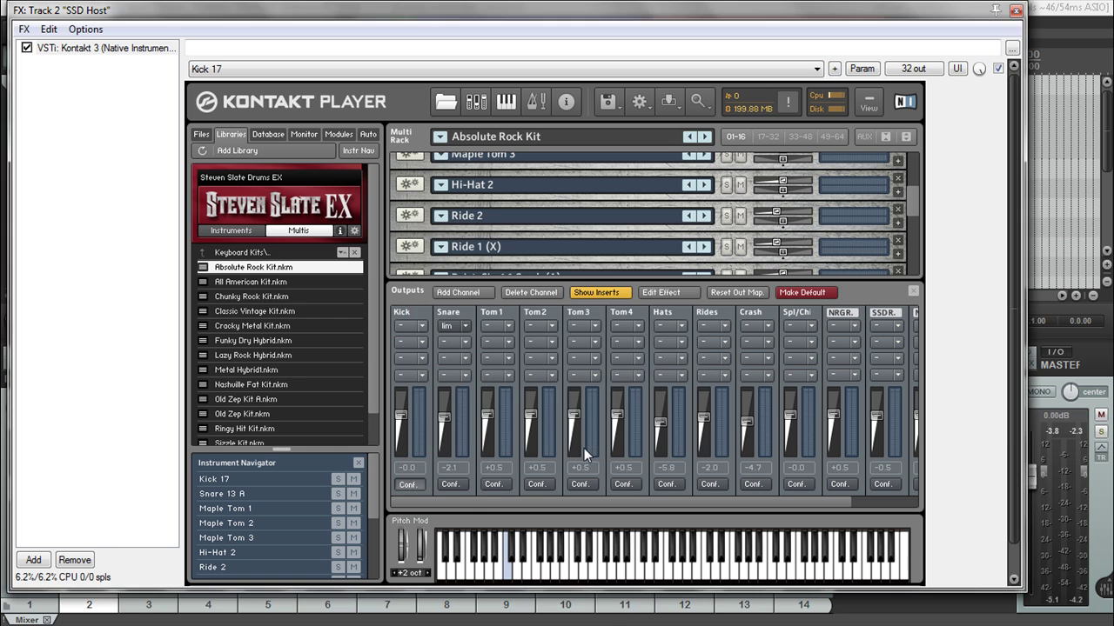
left_click(452, 484)
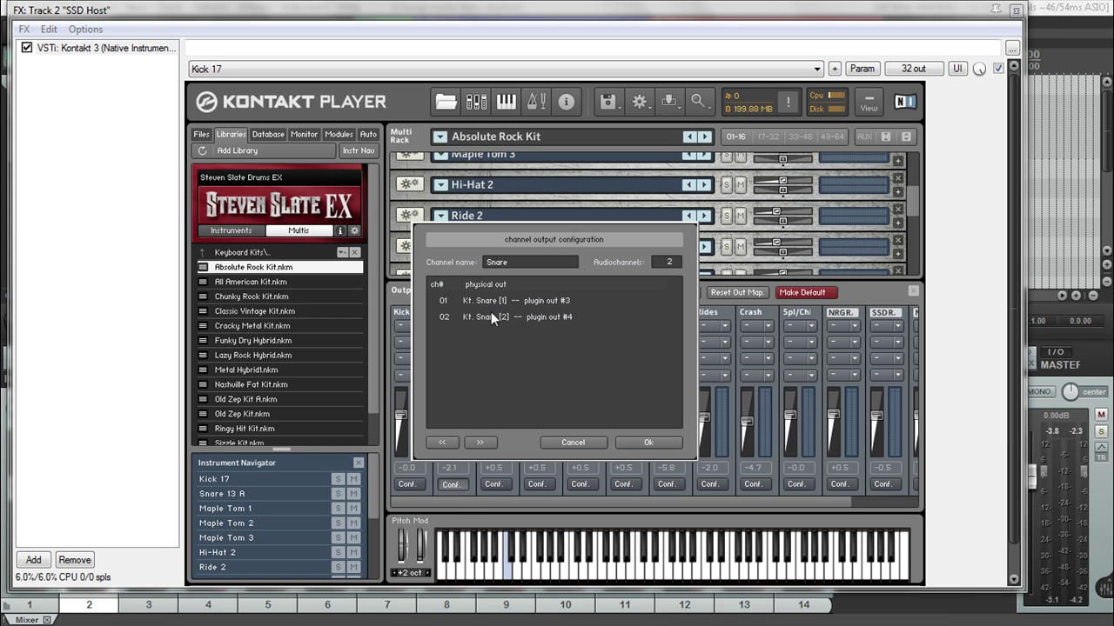
left_click(556, 441)
left_click(493, 484)
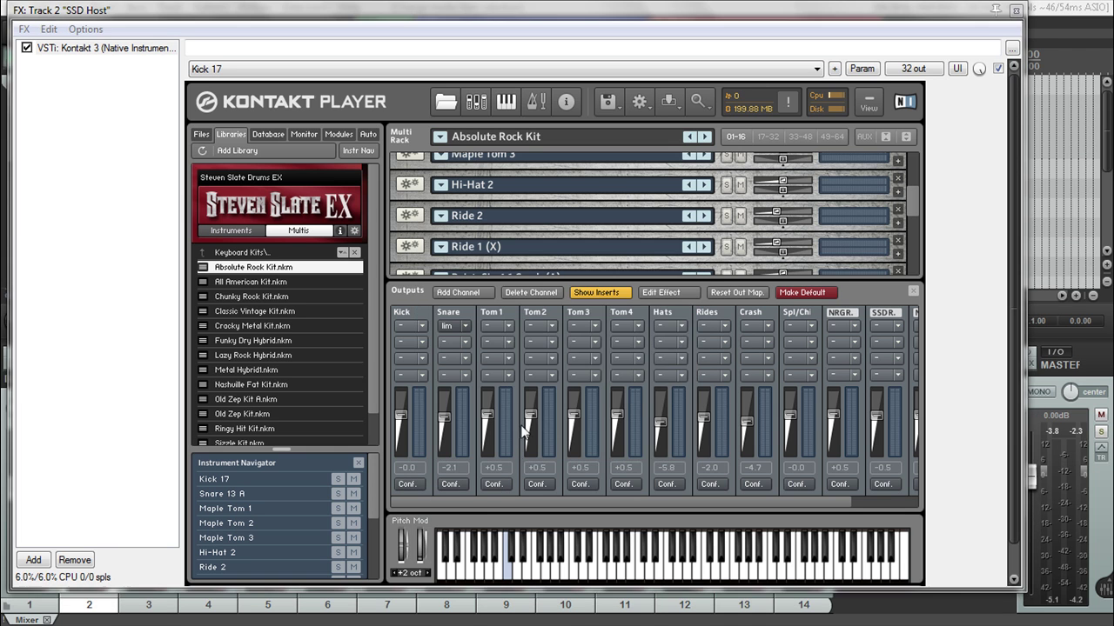
left_click(586, 442)
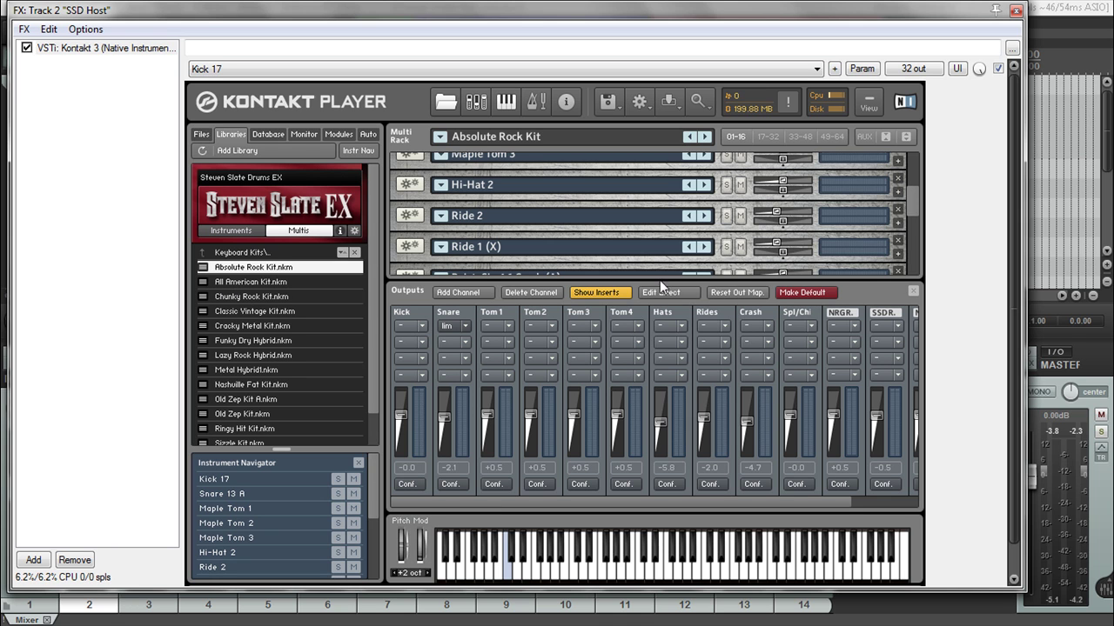
left_click(243, 284)
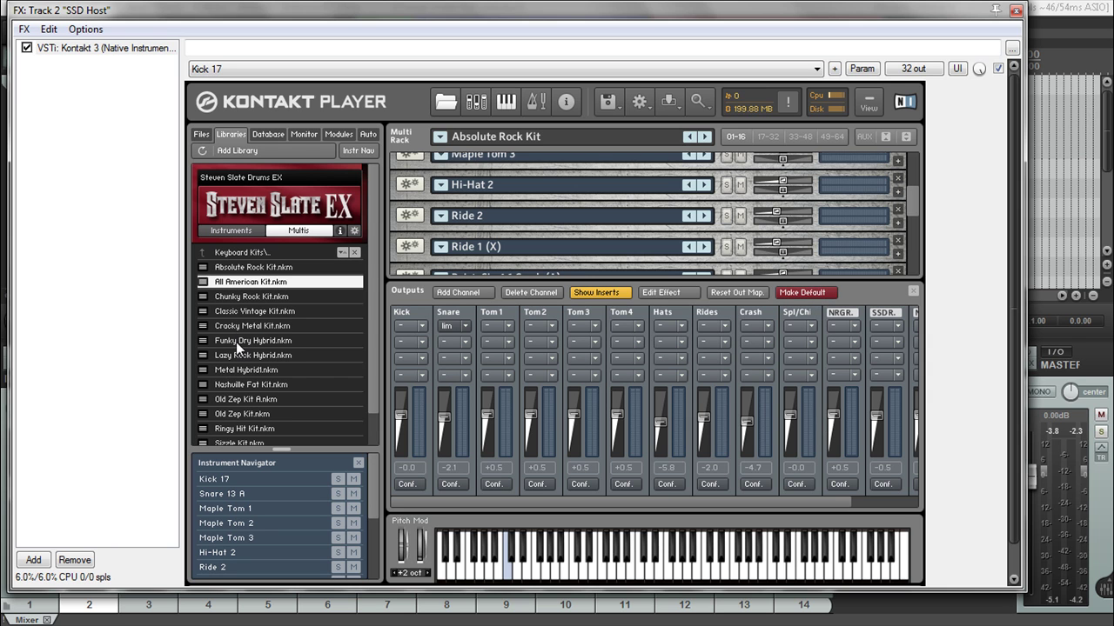
- Load Classic Vintage Kit.nkm, replacing the current multi
left_click(235, 312)
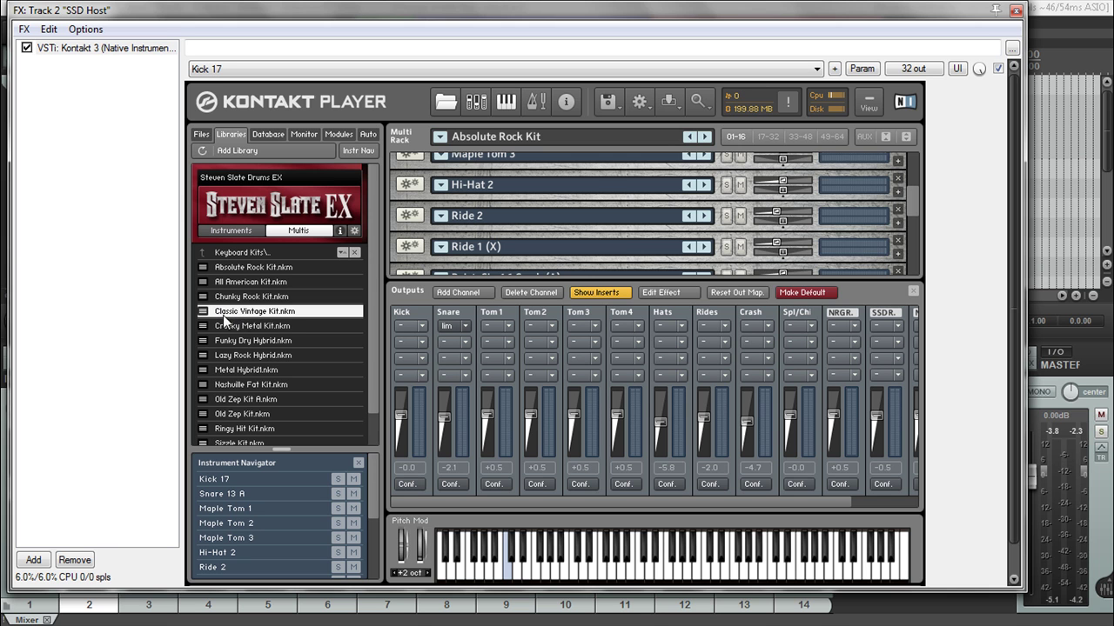
double_click(263, 313)
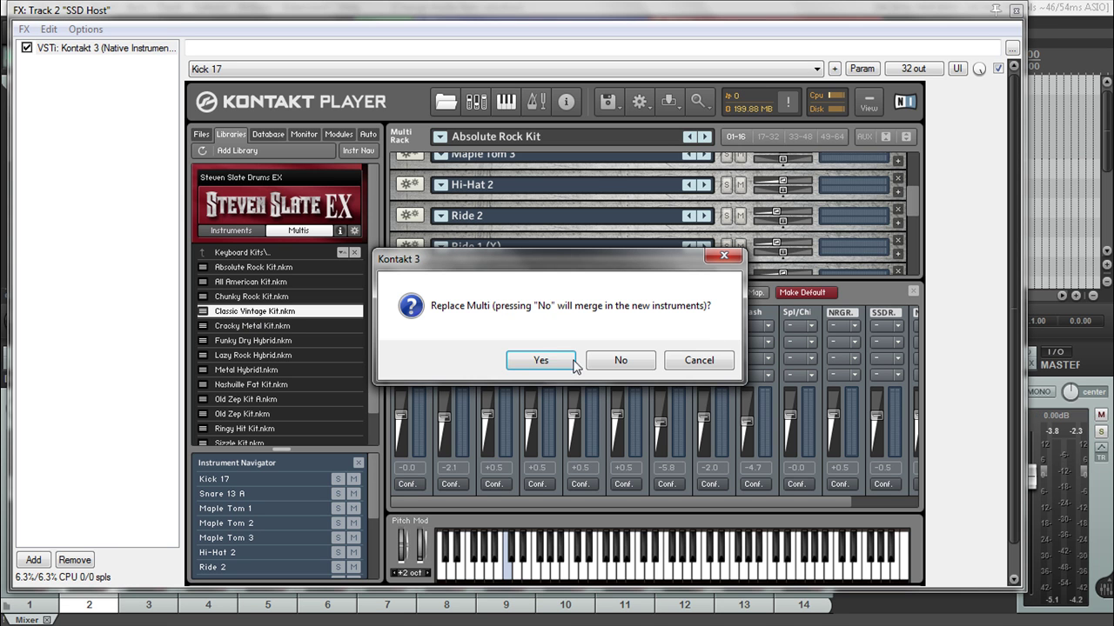
left_click(541, 360)
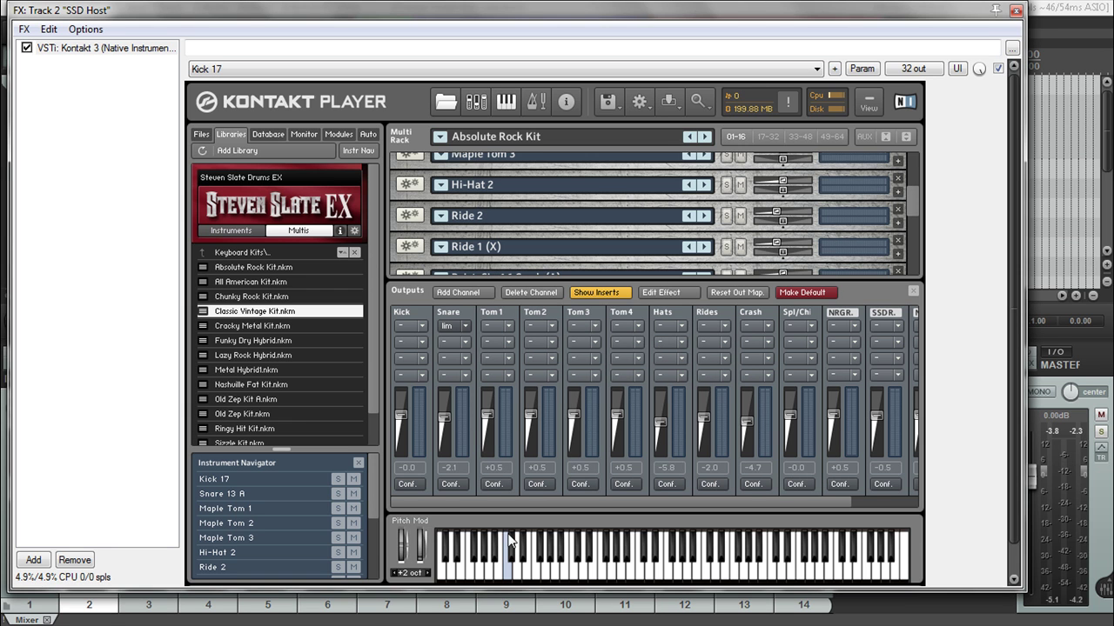
- Verify Tom 1 feeds plugin outputs 5 and 6 without changes, then close the plugin window
left_click(503, 484)
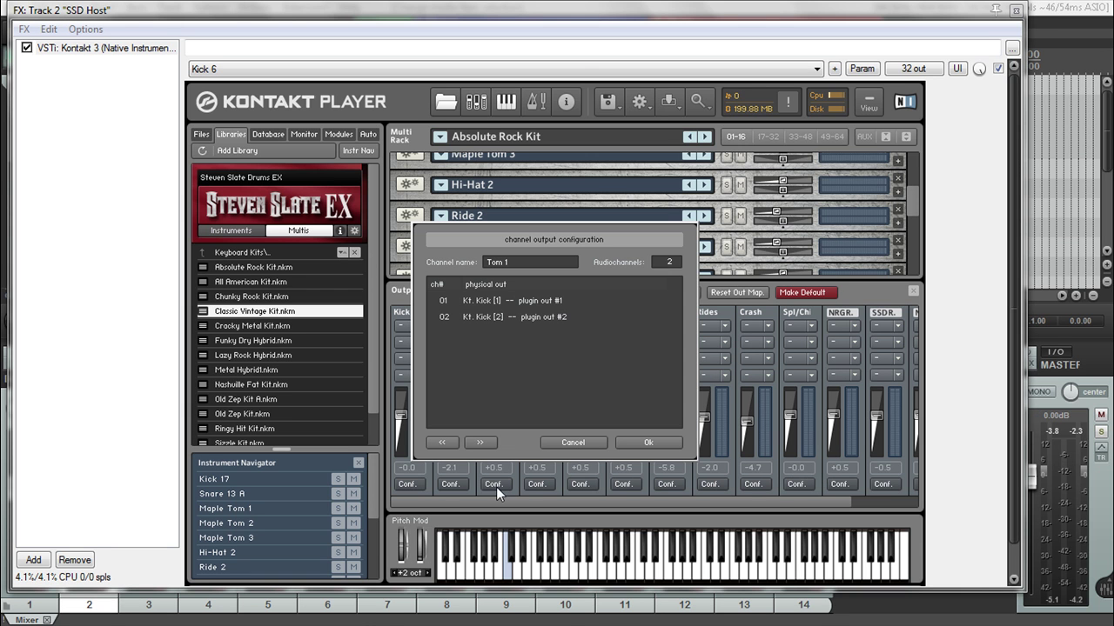
left_click(575, 442)
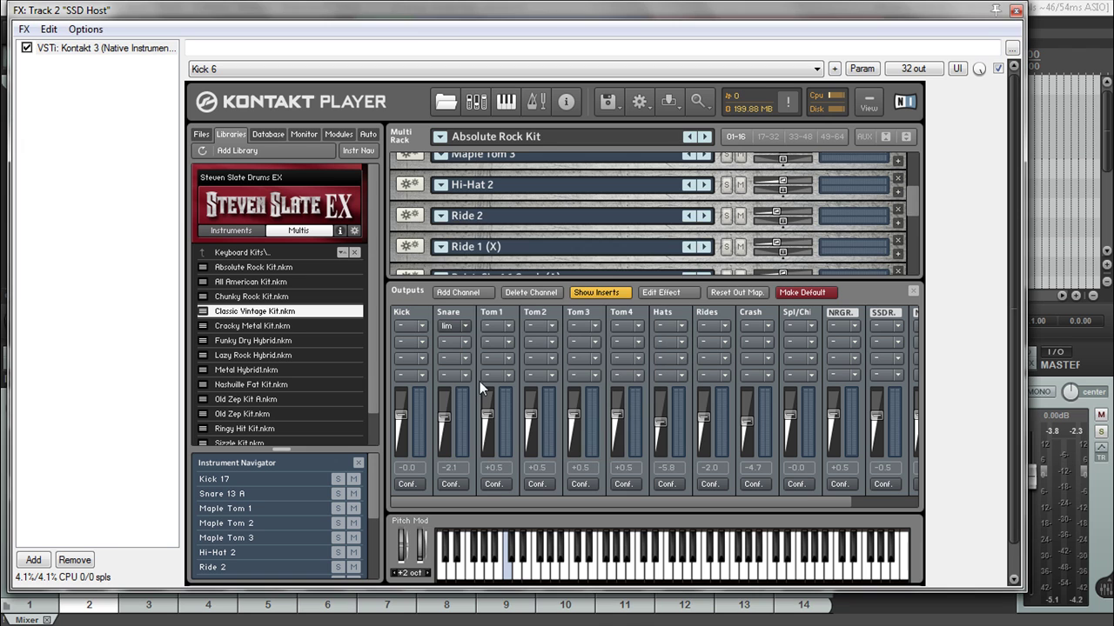
left_click(494, 484)
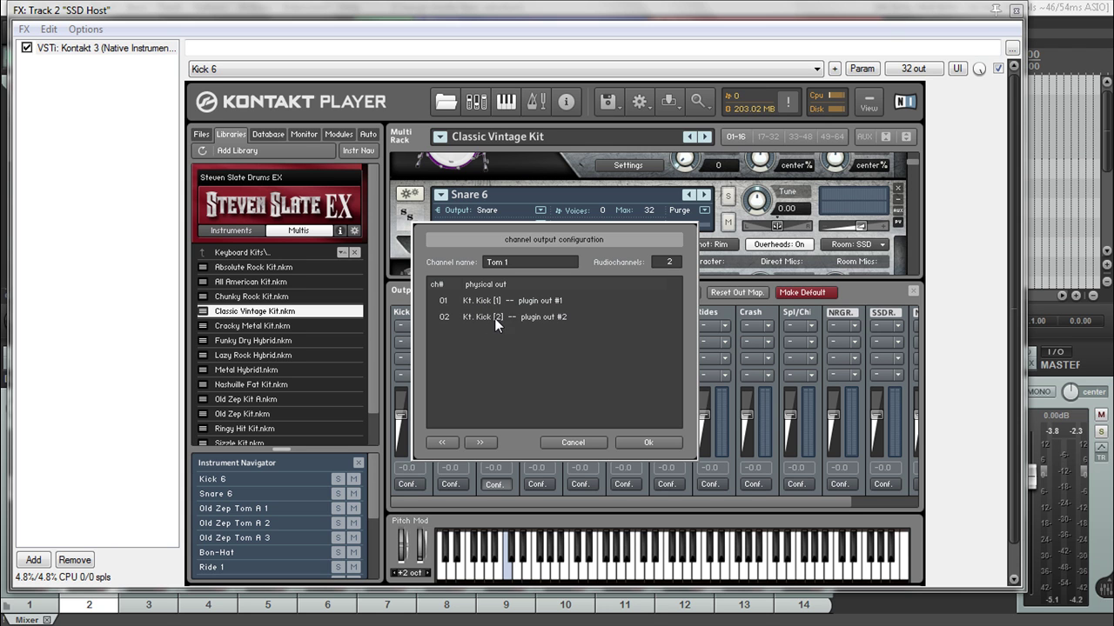
left_click(574, 443)
left_click(495, 481)
left_click(572, 443)
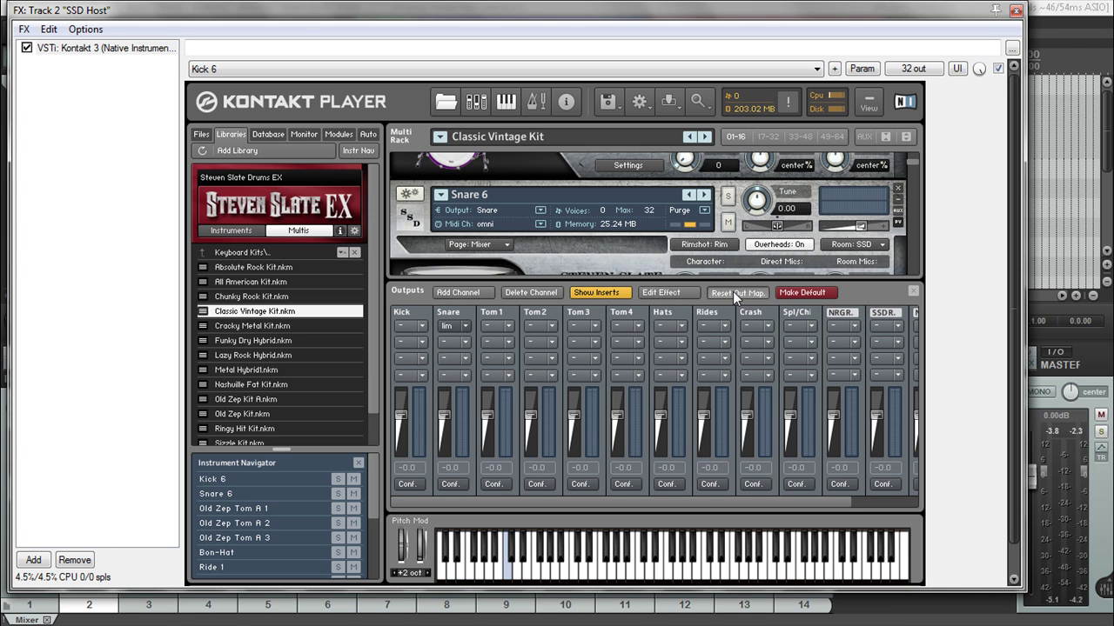
left_click(495, 485)
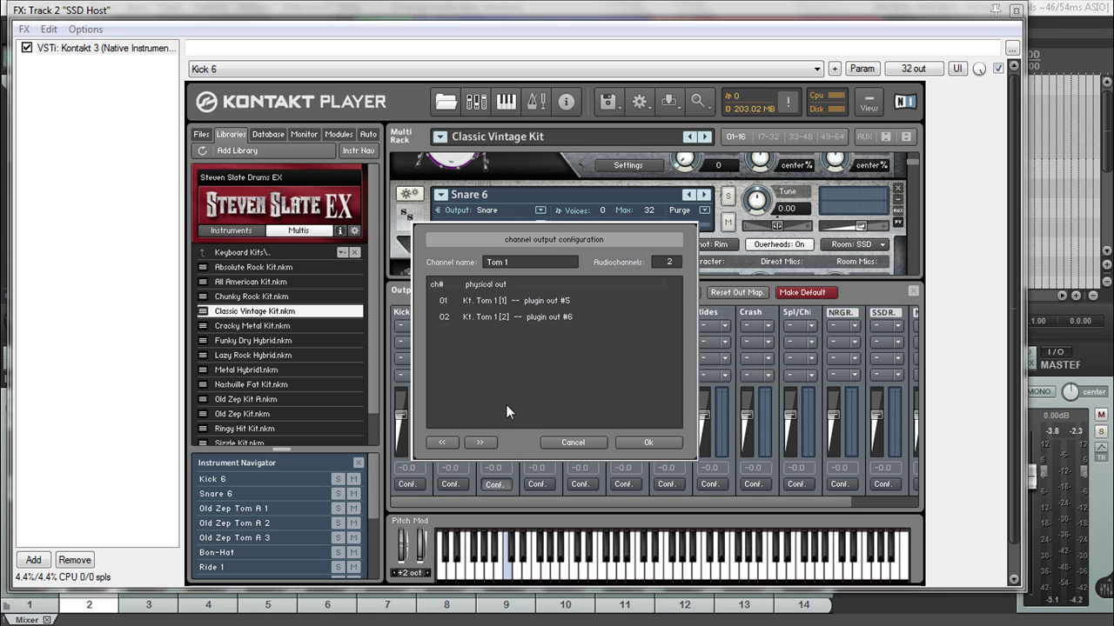
left_click(568, 443)
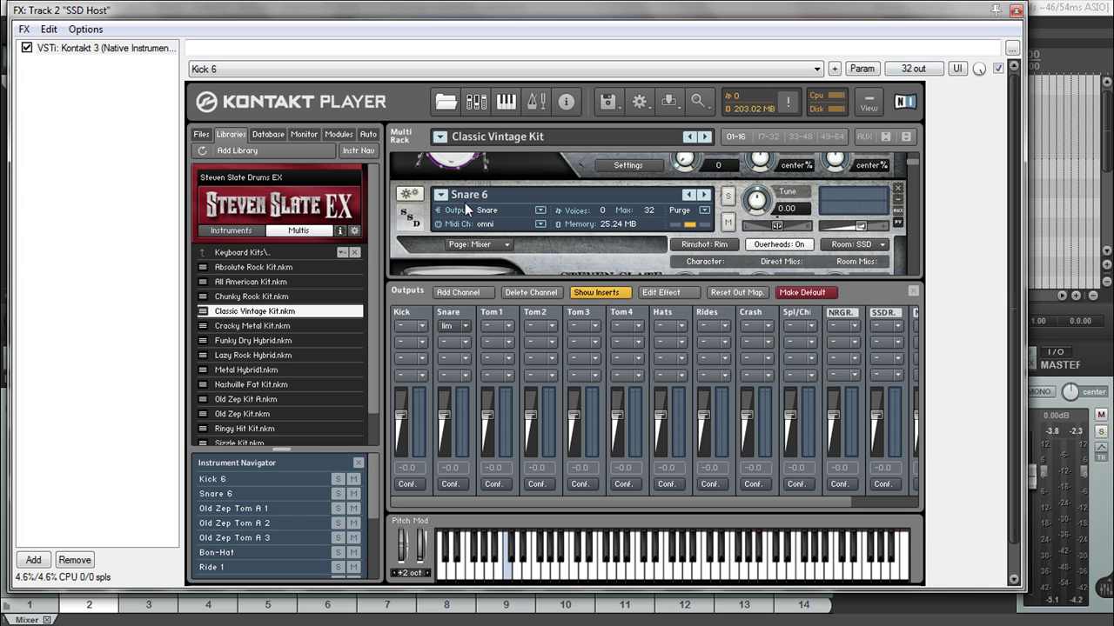
left_click(1015, 10)
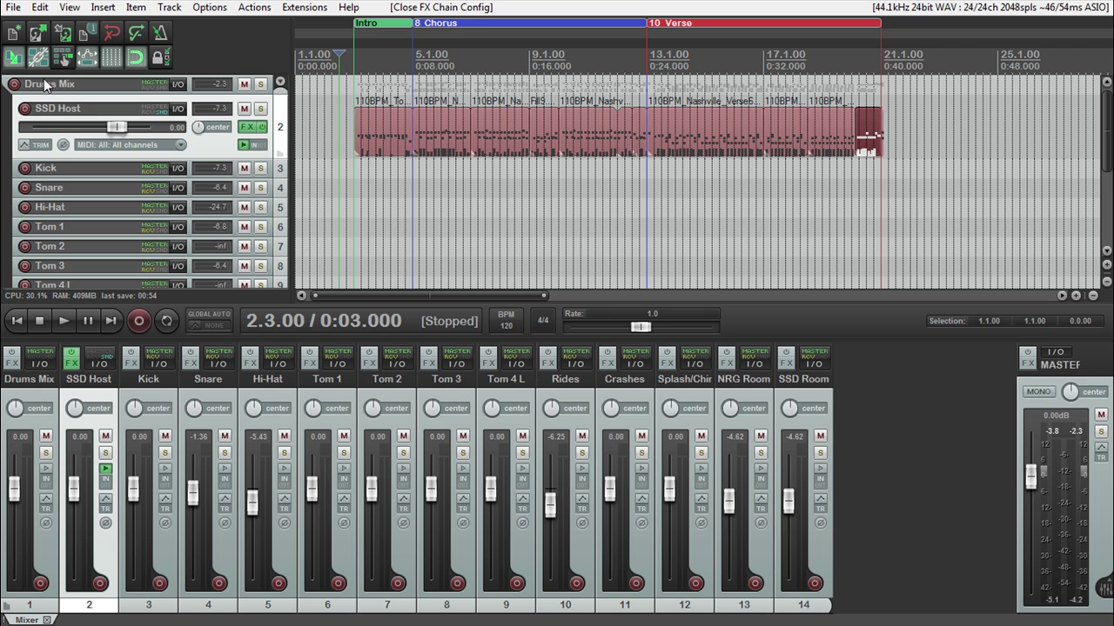
- Start a new empty project without saving the old one
left_click(14, 13)
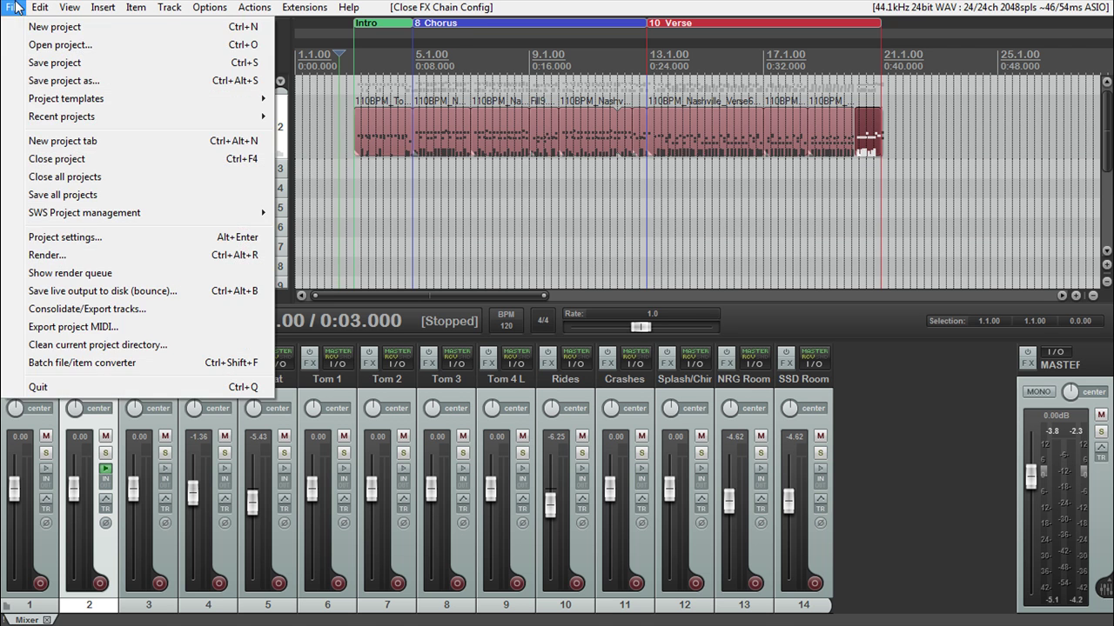
left_click(54, 27)
left_click(574, 359)
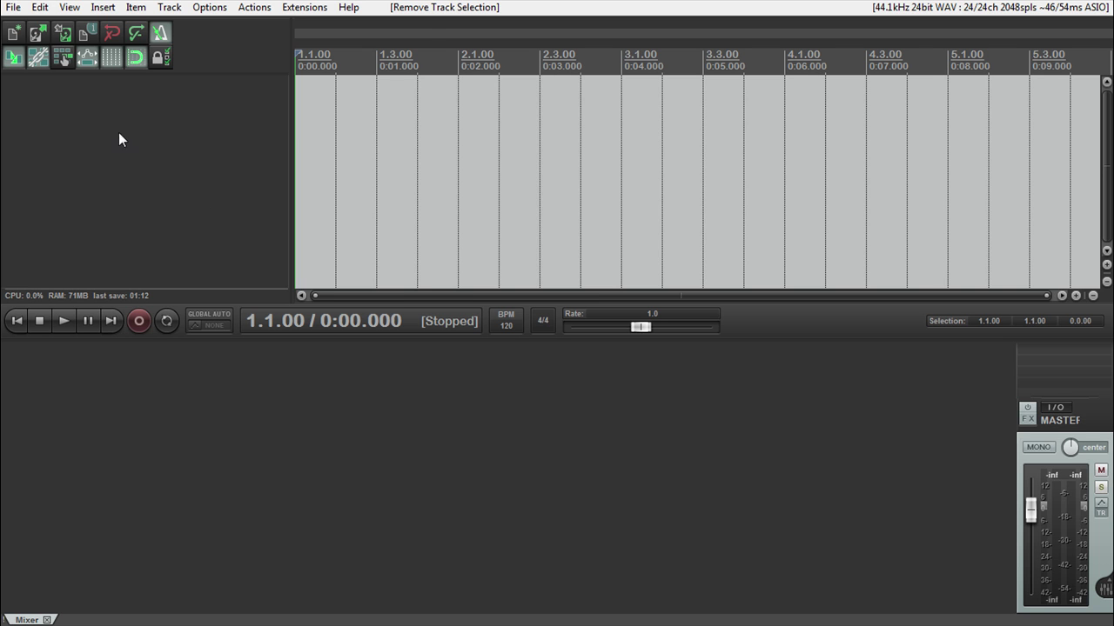
- Add a new track and name it 'SSD Host'
left_click(103, 7)
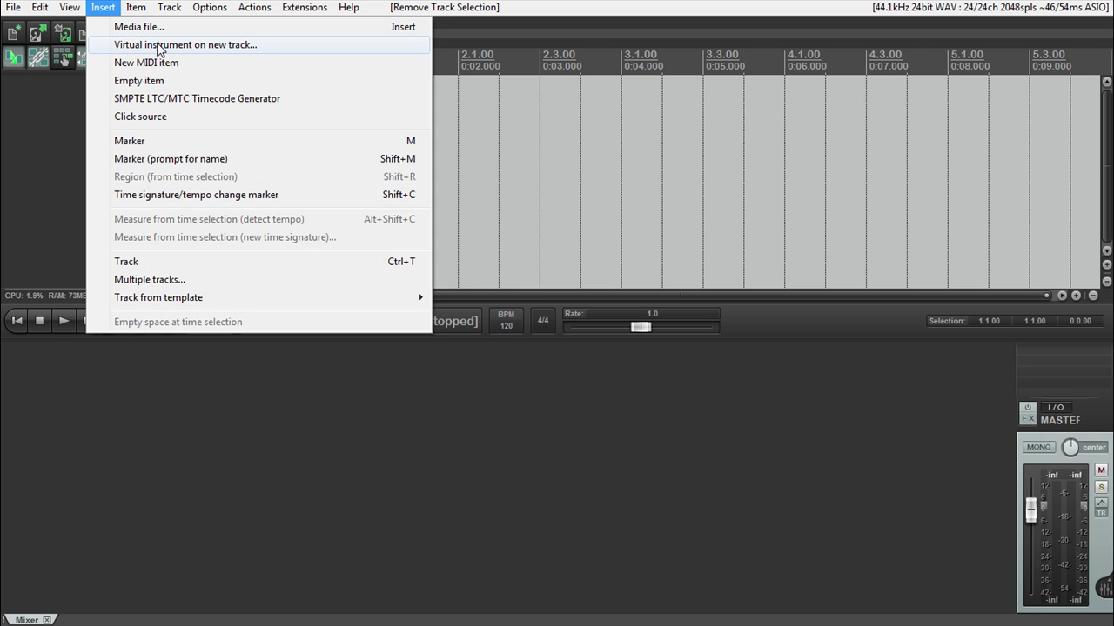
left_click(39, 119)
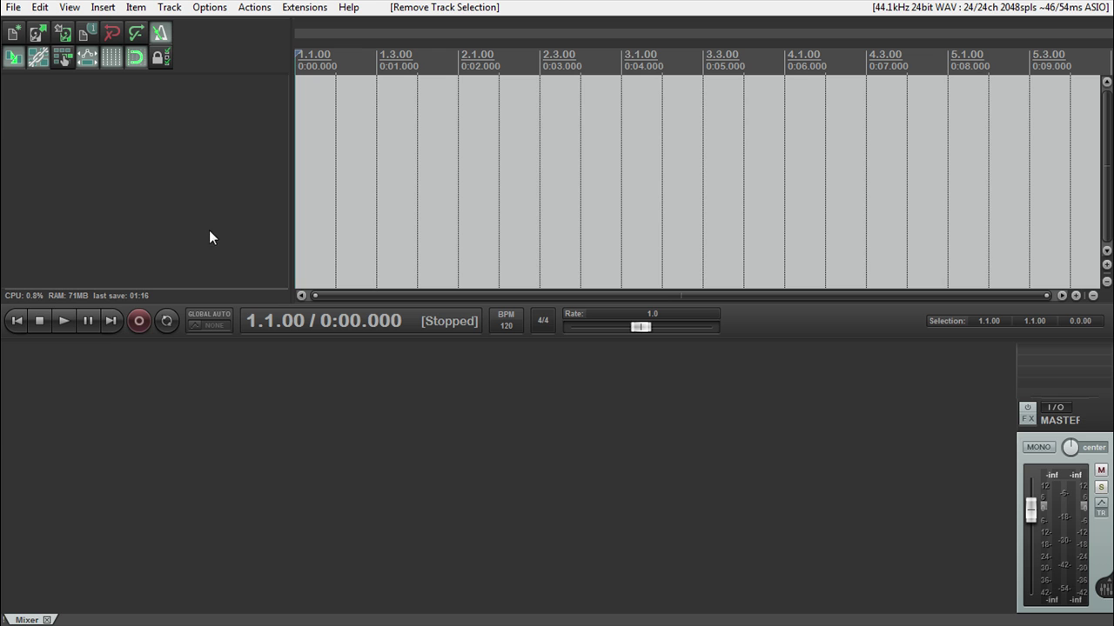
double_click(164, 166)
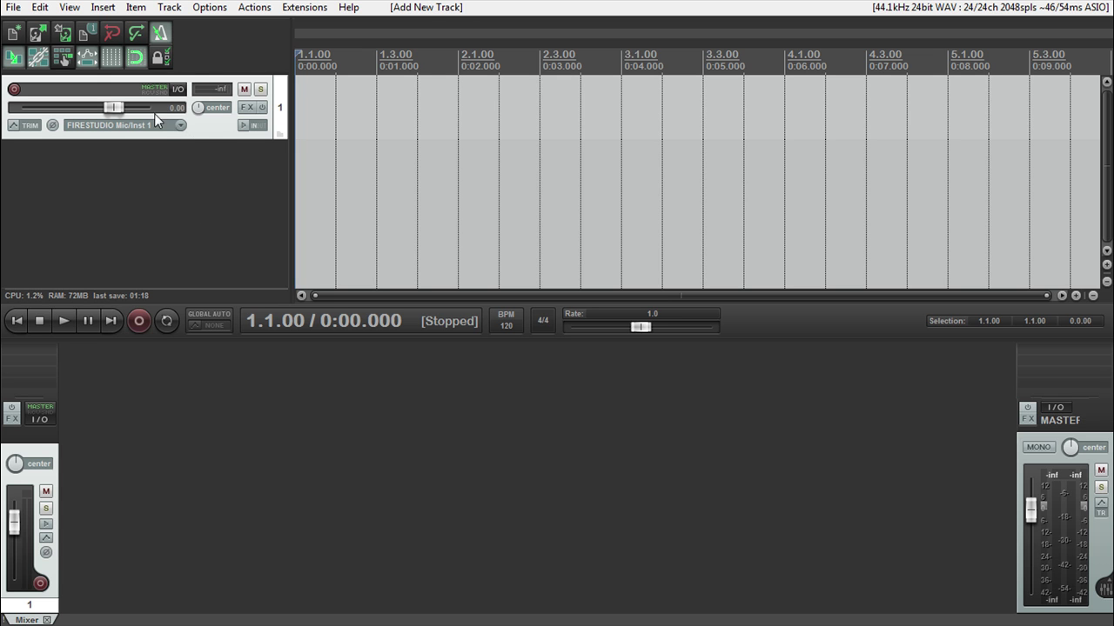
left_click(91, 88)
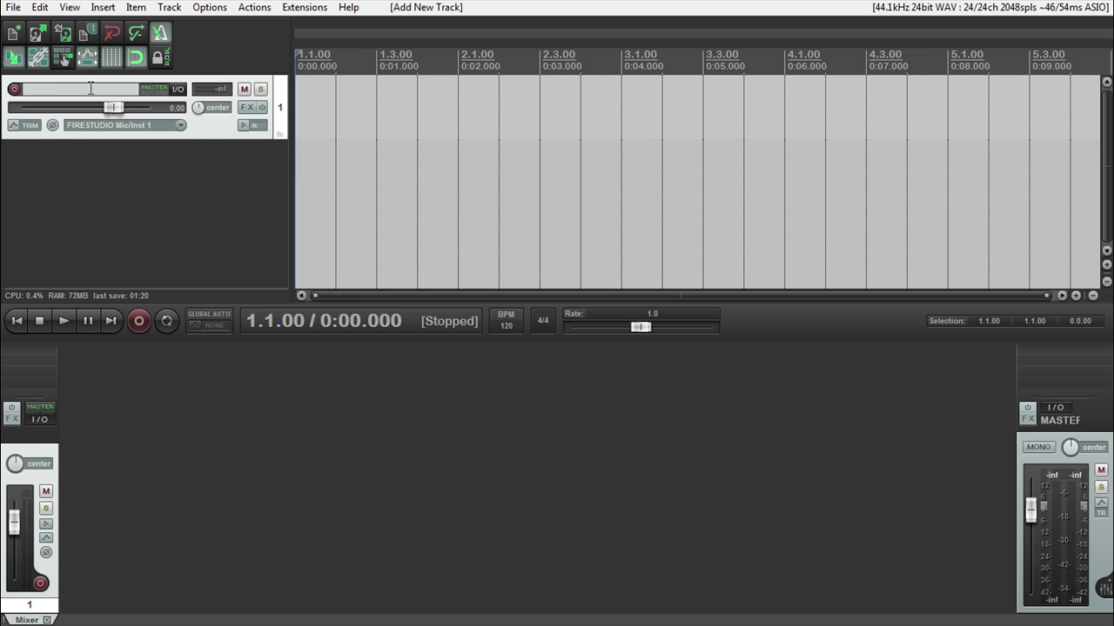
type("SSD Host")
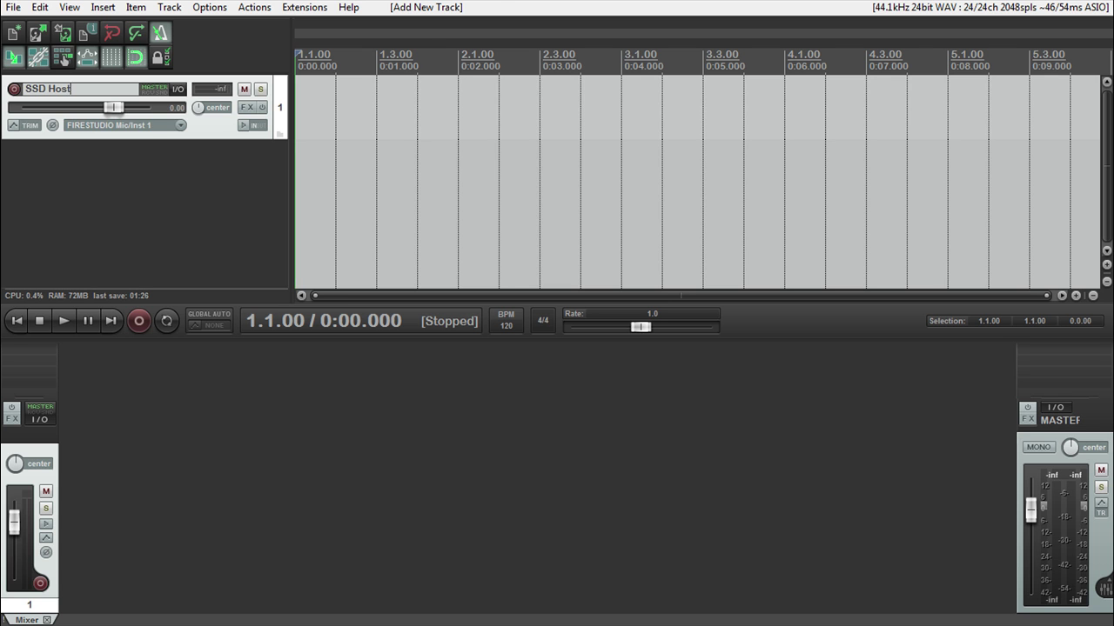
left_click(218, 177)
- Add the Kontakt 3 (32 out) VSTi instrument to the SSD Host track's FX chain
left_click(248, 107)
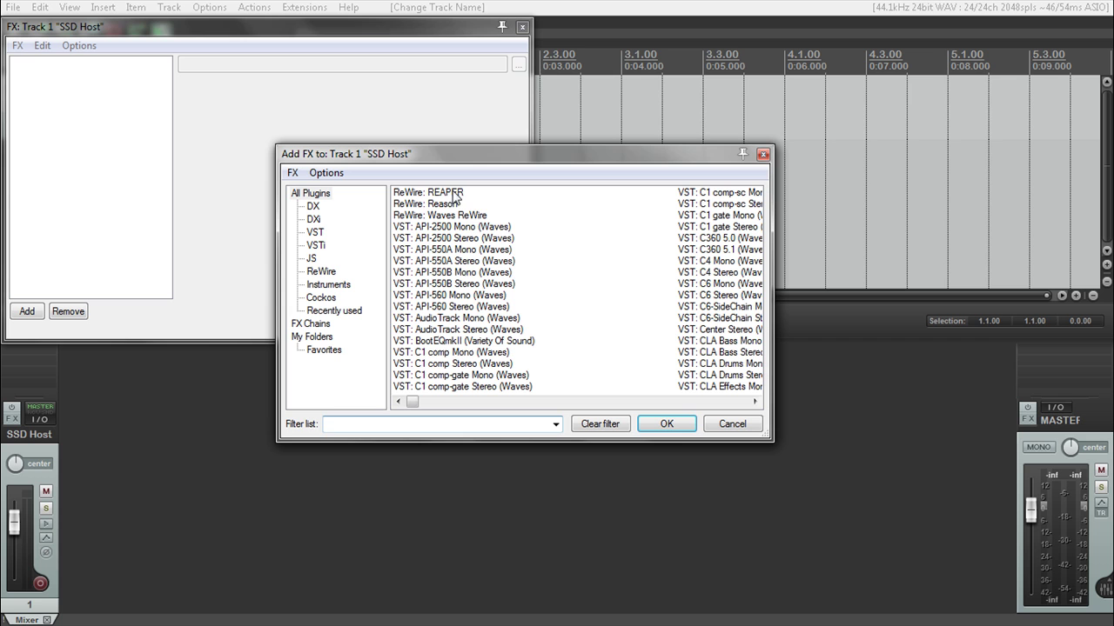
left_click(317, 246)
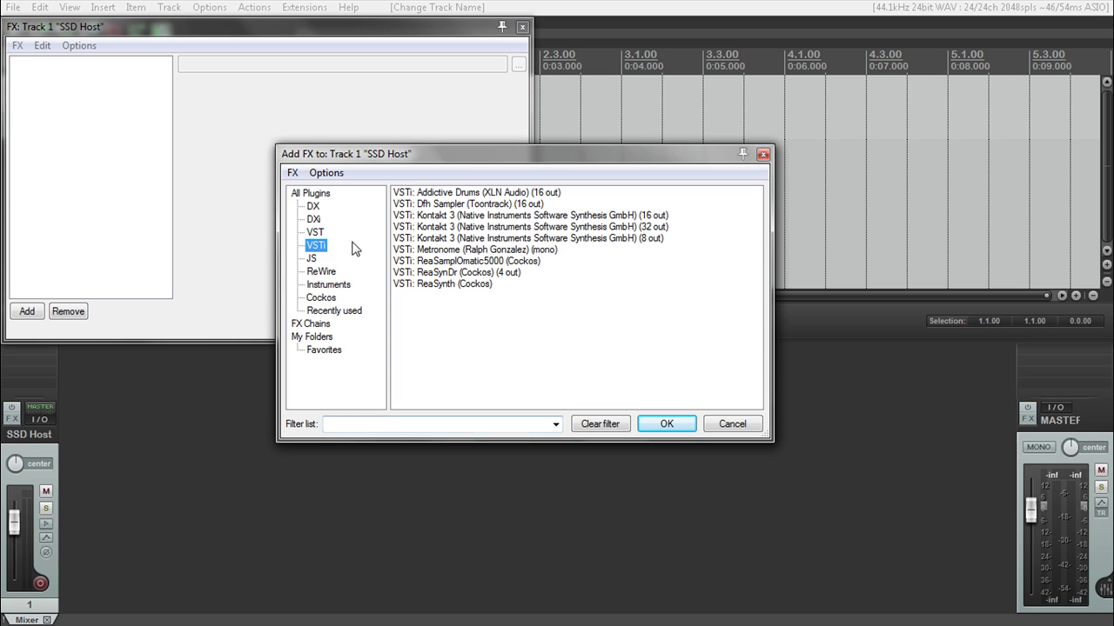
left_click(649, 228)
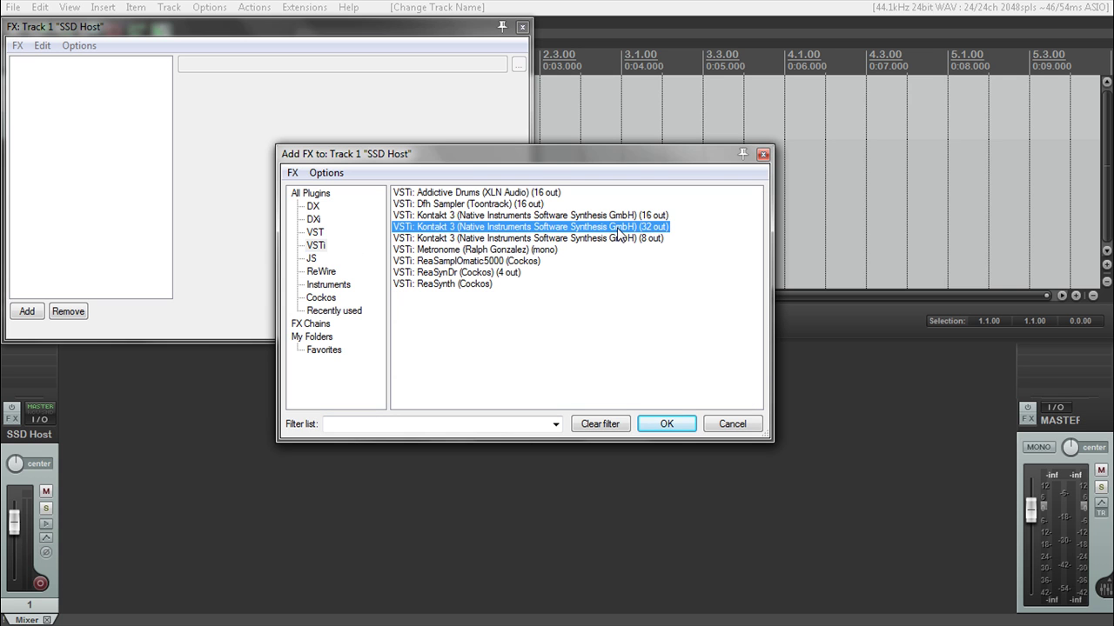
left_click(662, 424)
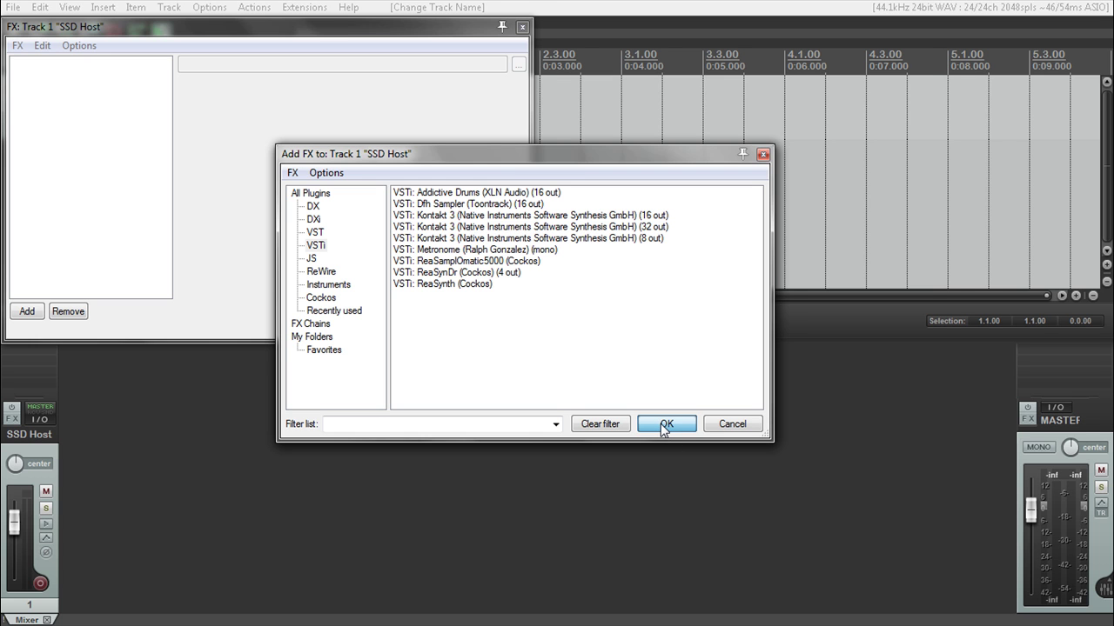
left_click(660, 424)
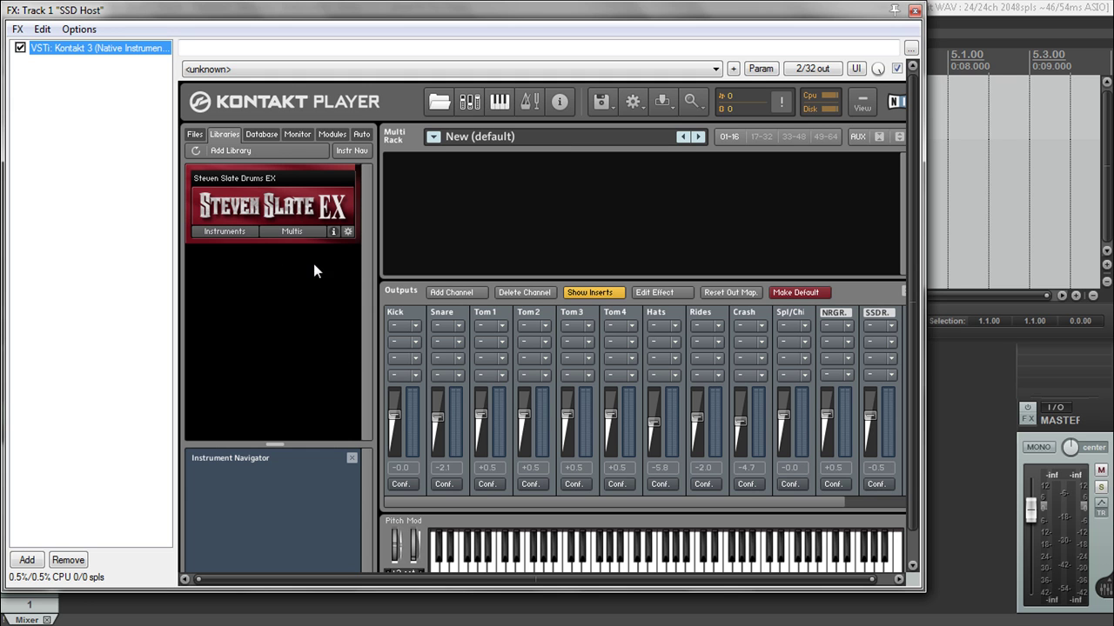
- Load All American Kit.nkm from the Steven Slate Drums EX Multis, replacing the default multi
left_click(259, 210)
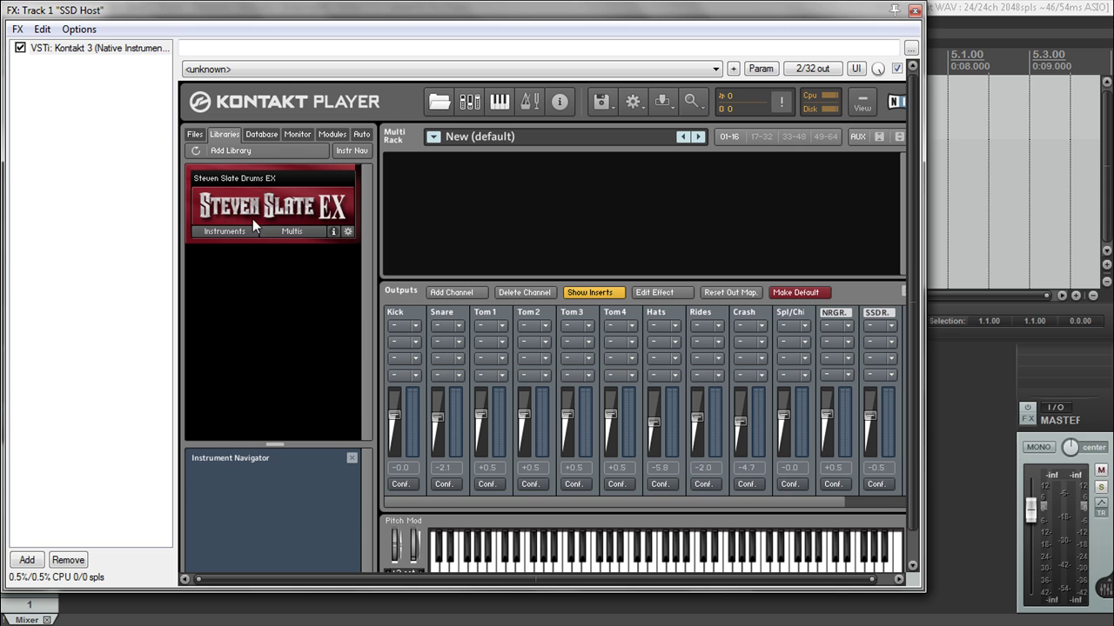
left_click(291, 232)
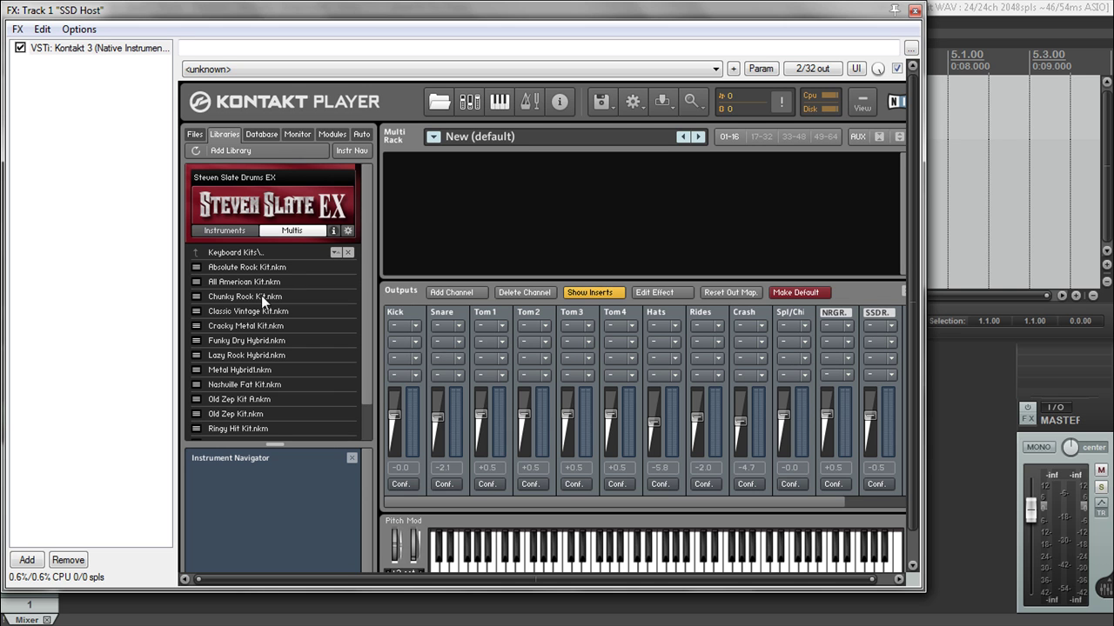
left_click(235, 310)
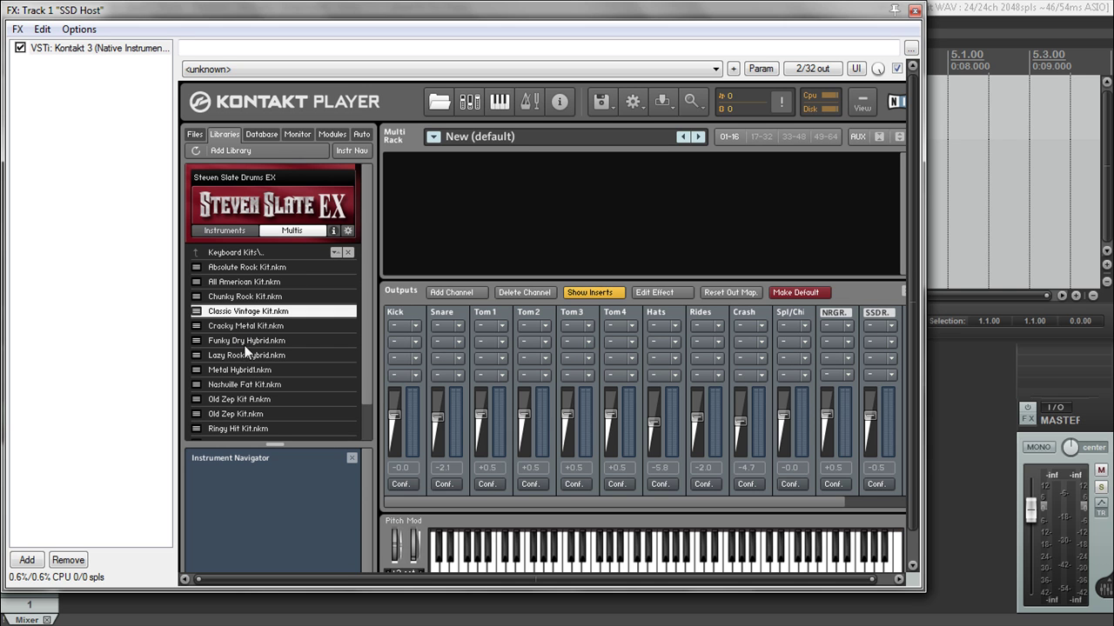
double_click(234, 283)
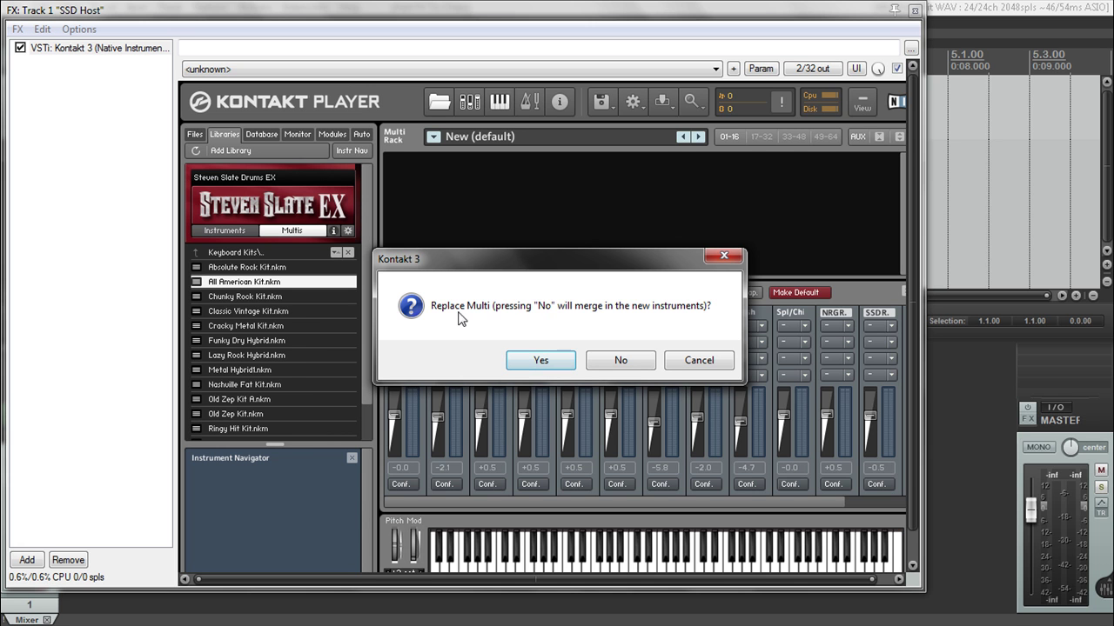
left_click(531, 359)
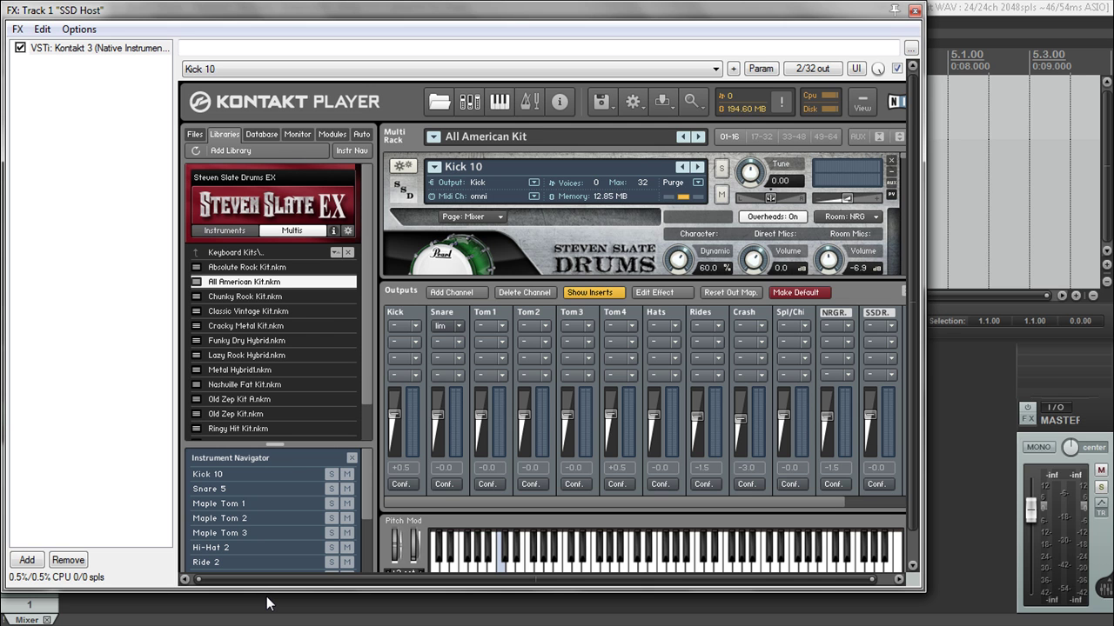
- Browse Computer to Public Documents > Steven Slate Drums EX Library > Samples
key("super")
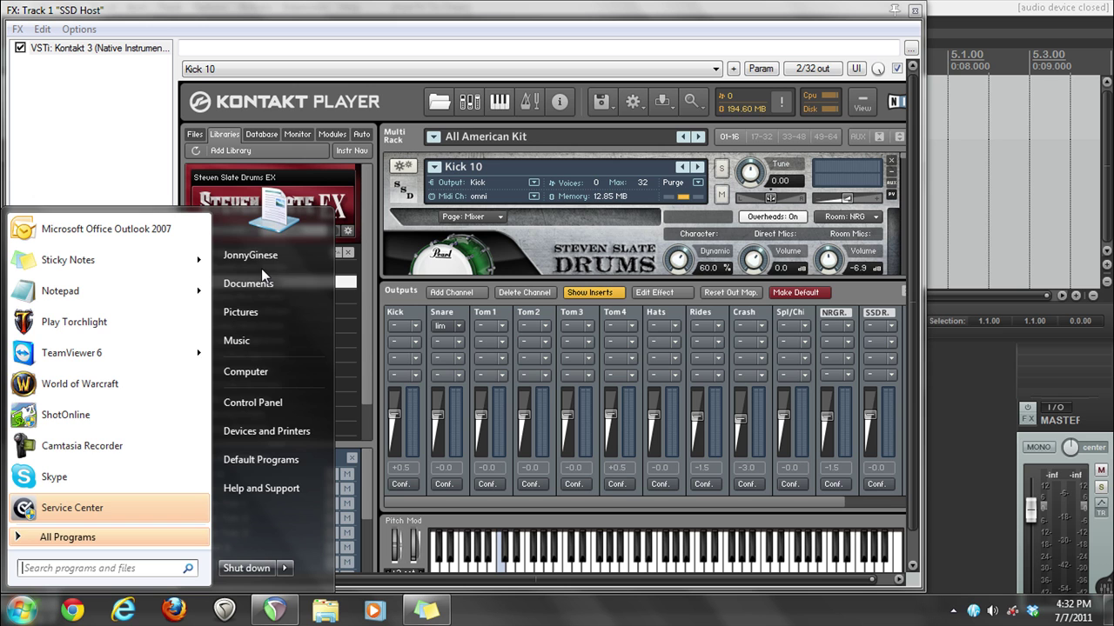
key("super")
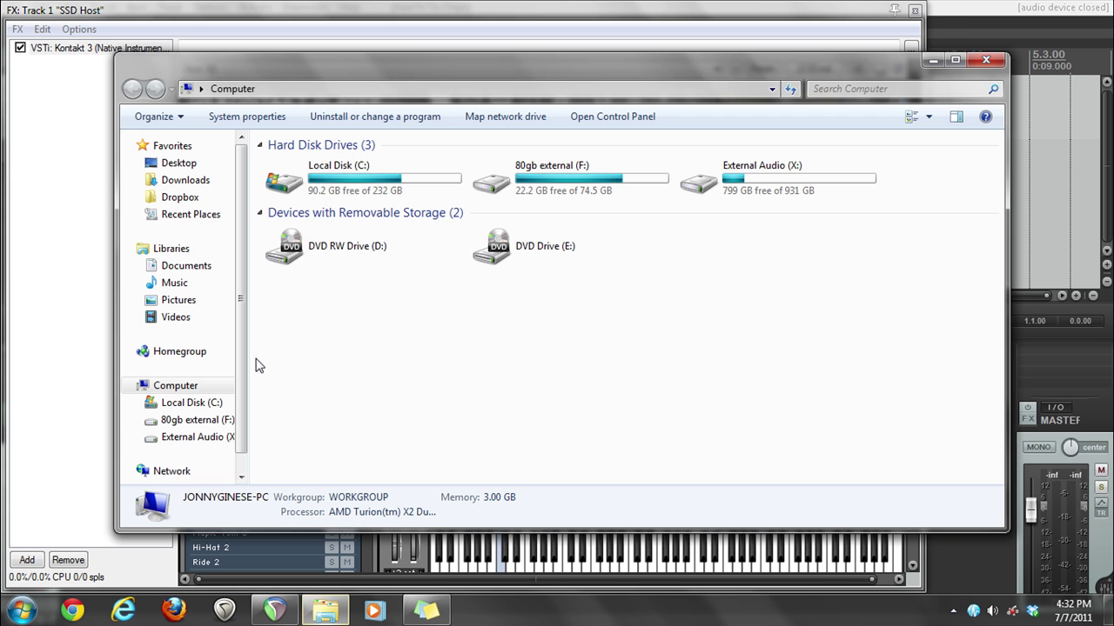
left_click(188, 252)
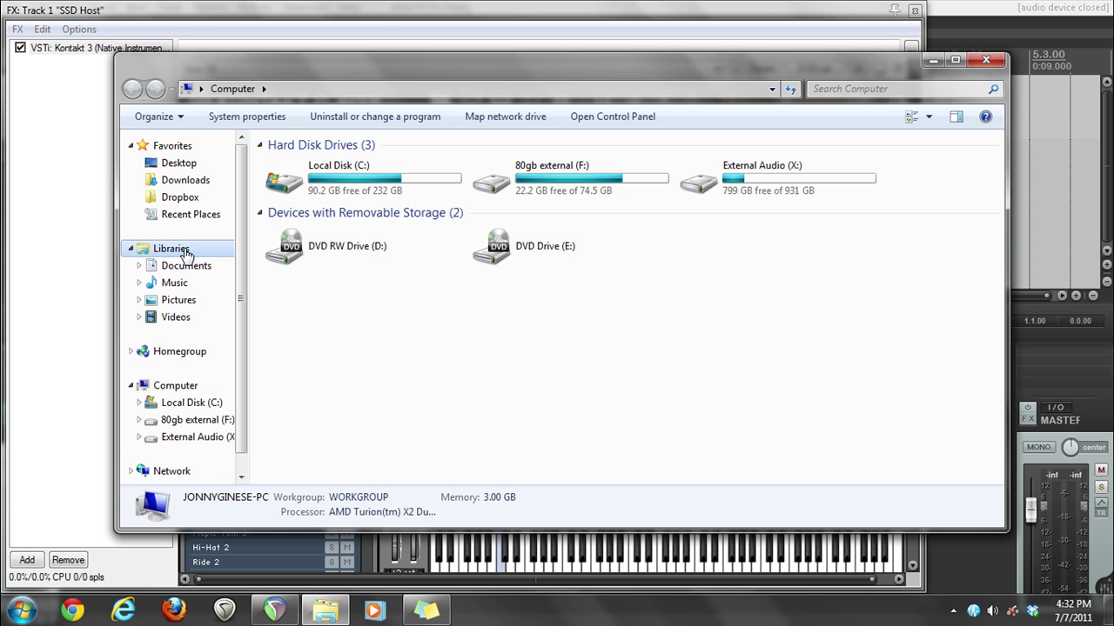
left_click(183, 270)
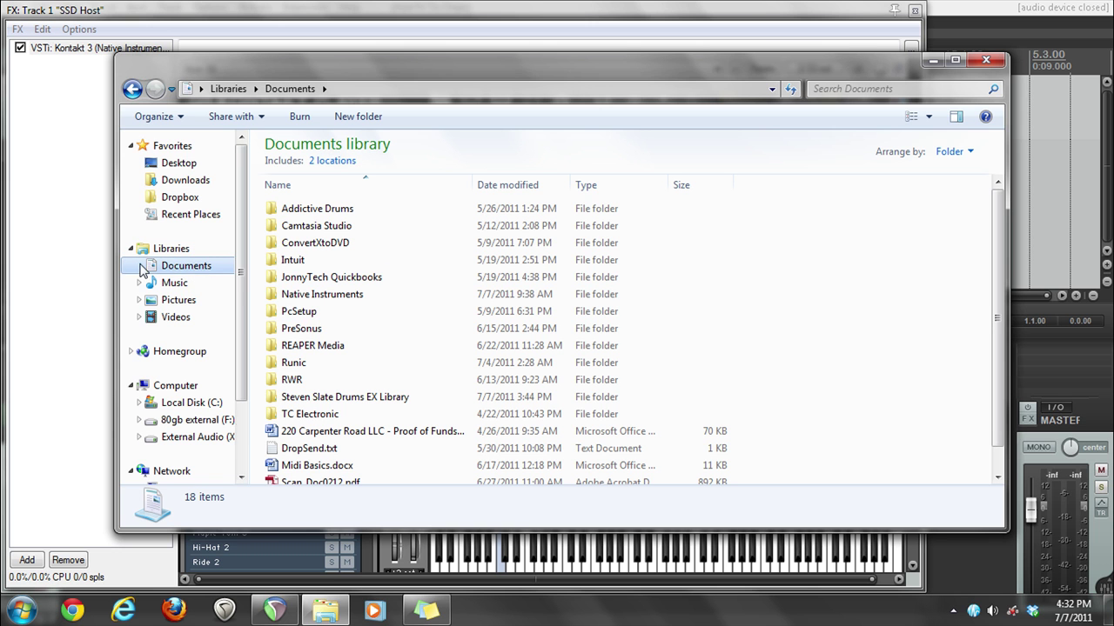
left_click(186, 300)
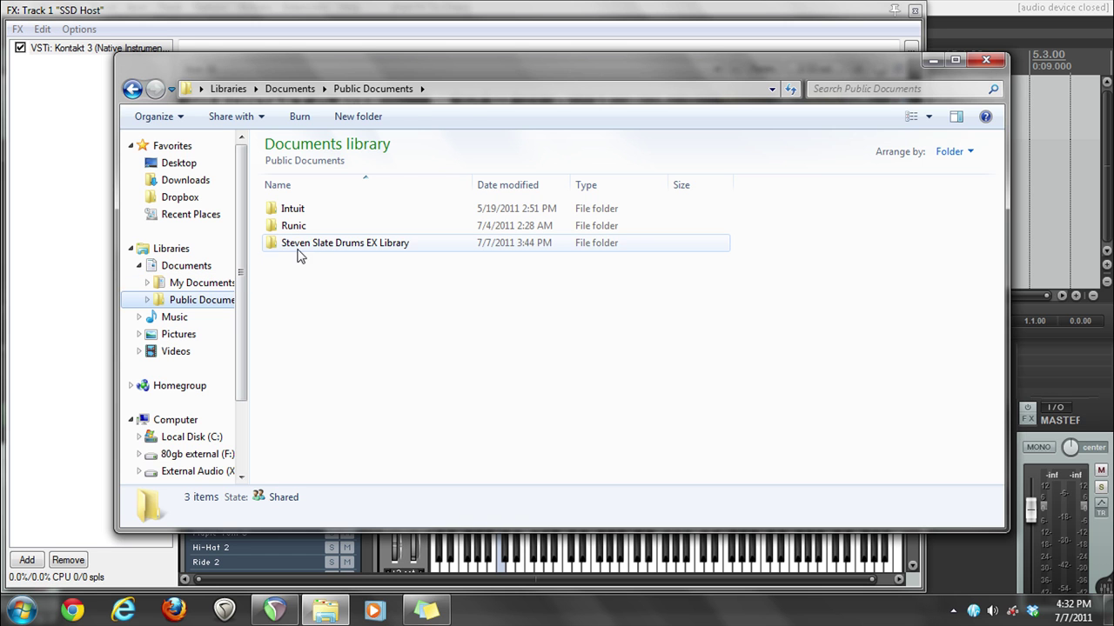
left_click(329, 247)
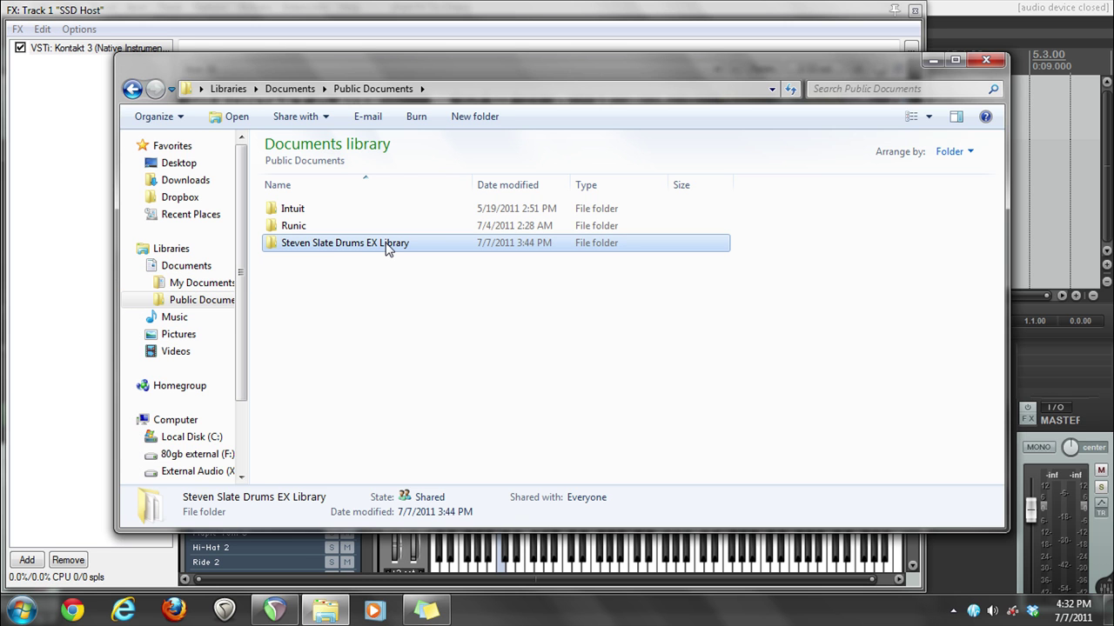
double_click(389, 245)
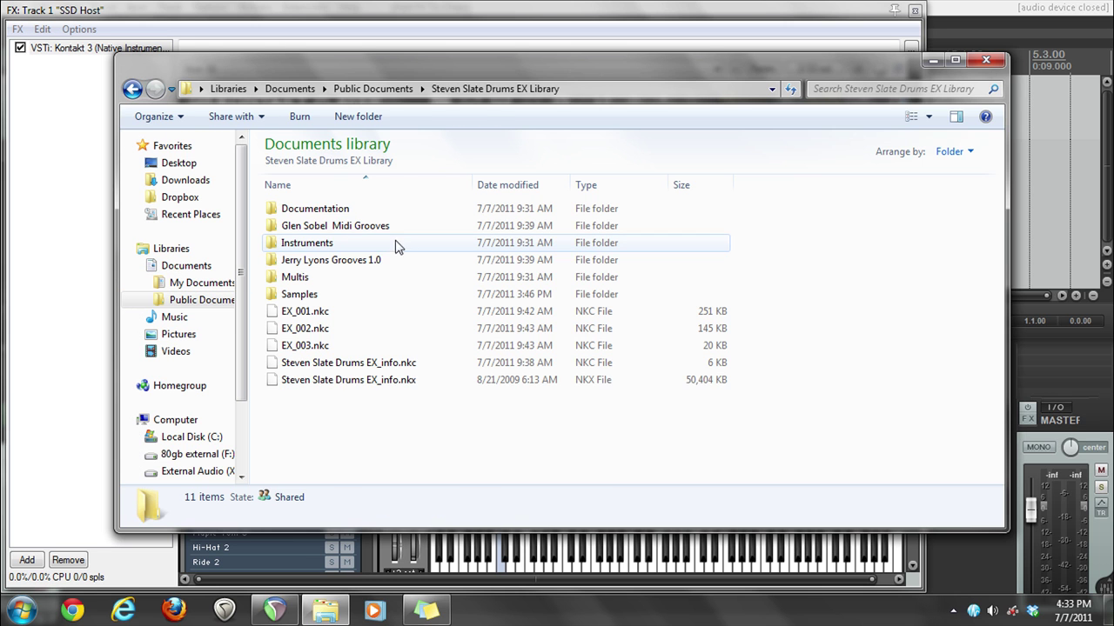
double_click(315, 301)
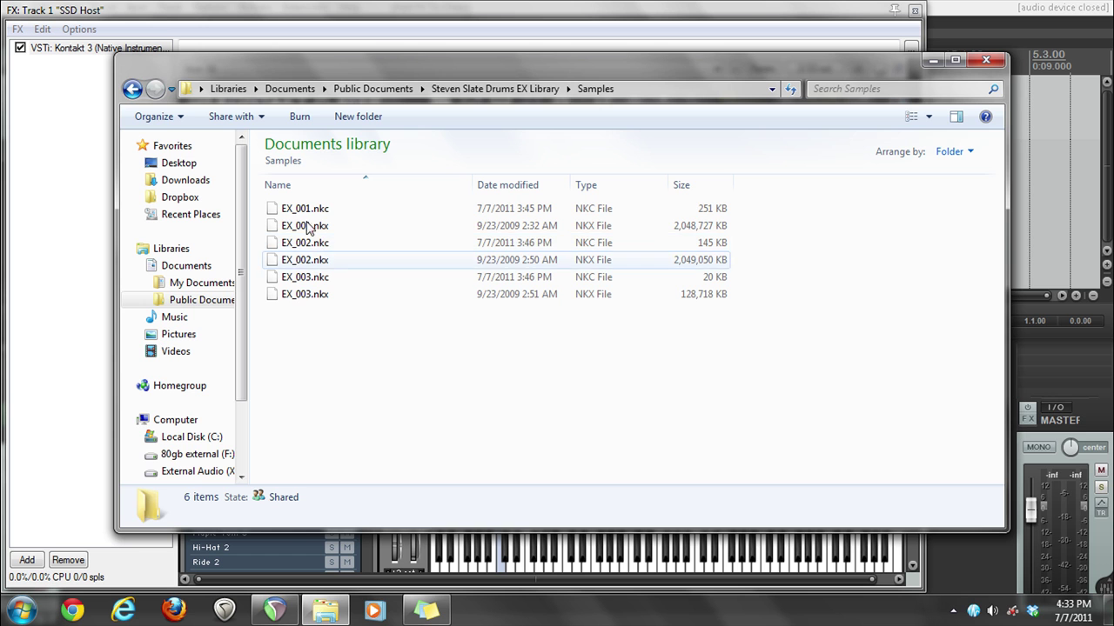
- Review the library's EX_001–EX_003 files, reopen Samples, and view its full folder path
left_click(132, 89)
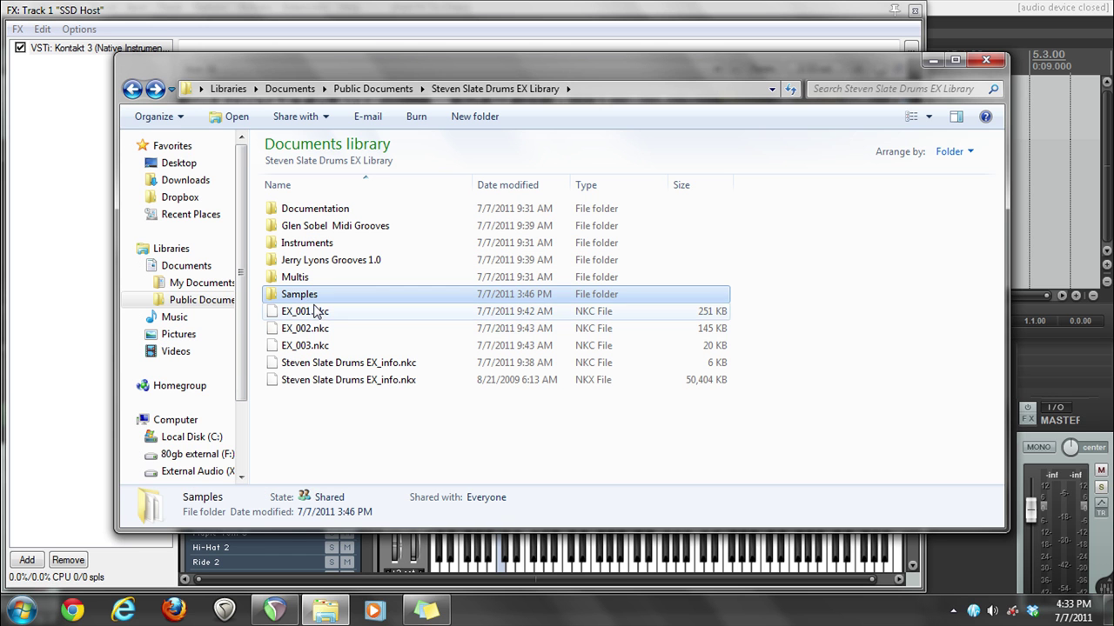
left_click(335, 312)
left_click(318, 348, "shift")
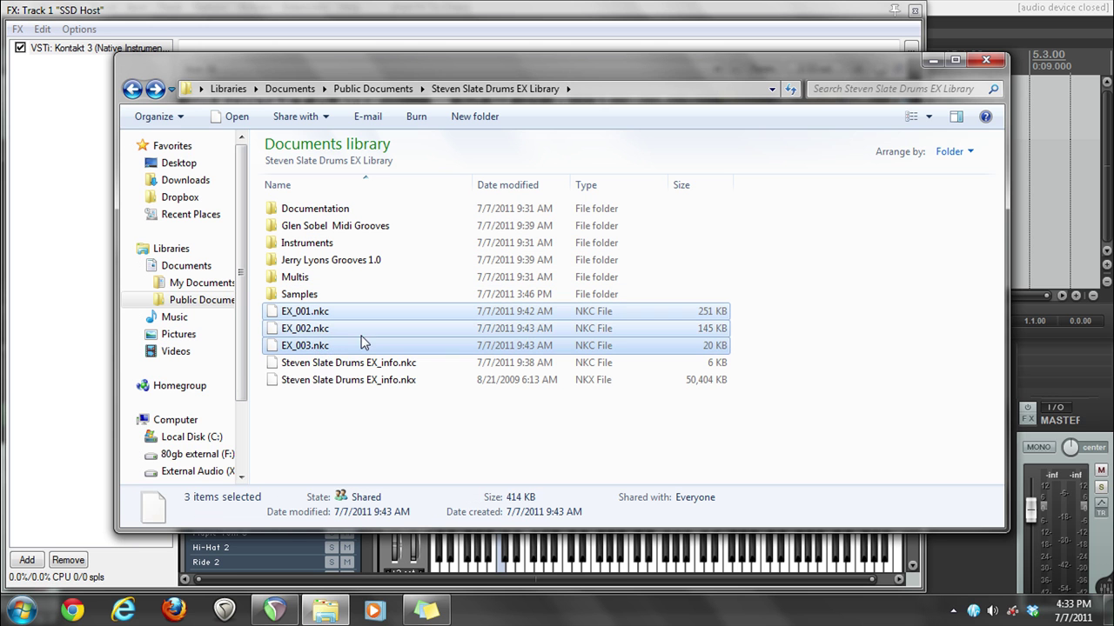
left_click(743, 368)
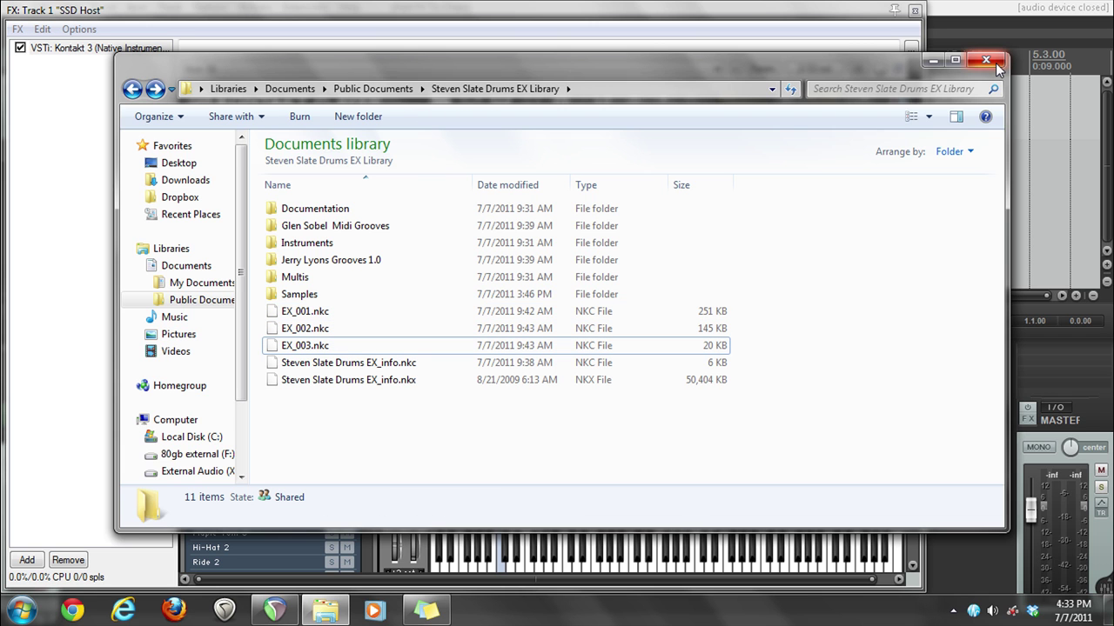
left_click(332, 297)
double_click(323, 297)
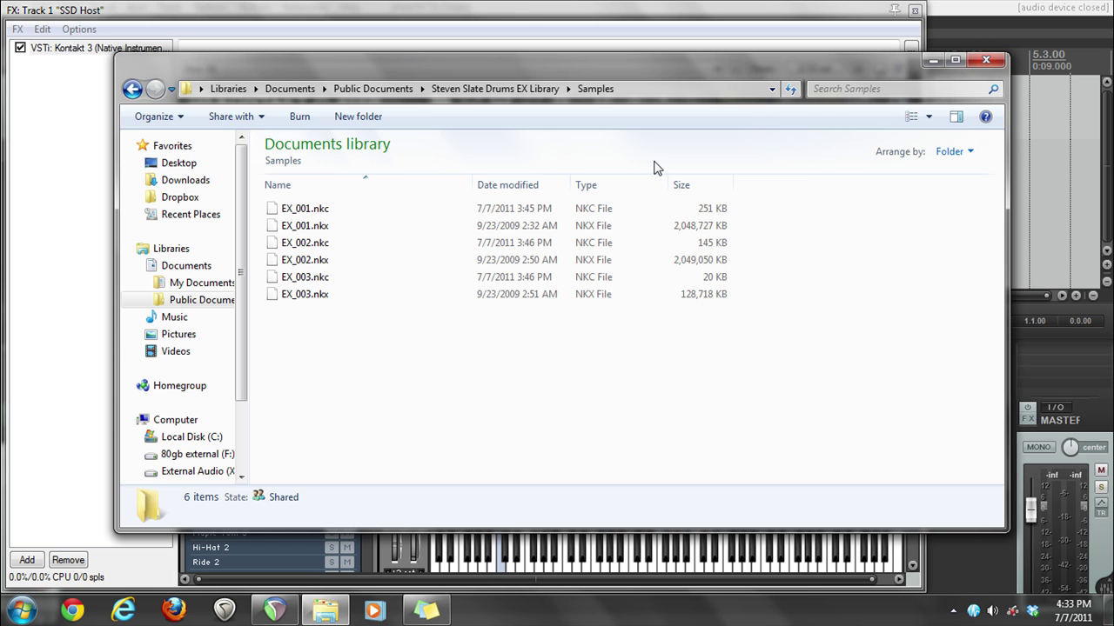
left_click(633, 88)
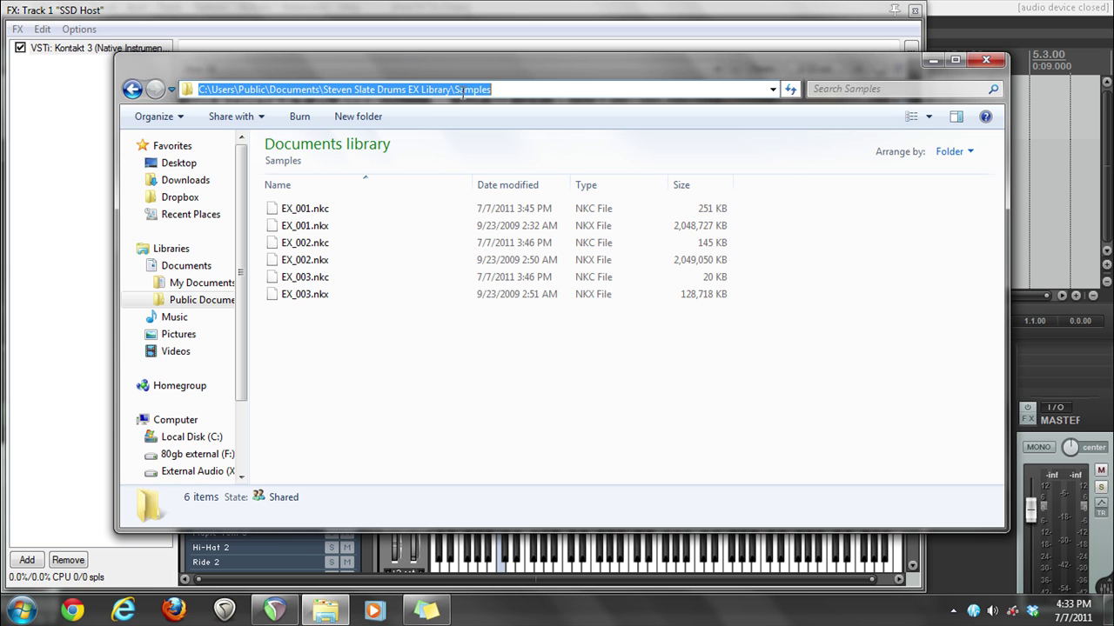
left_click(396, 417)
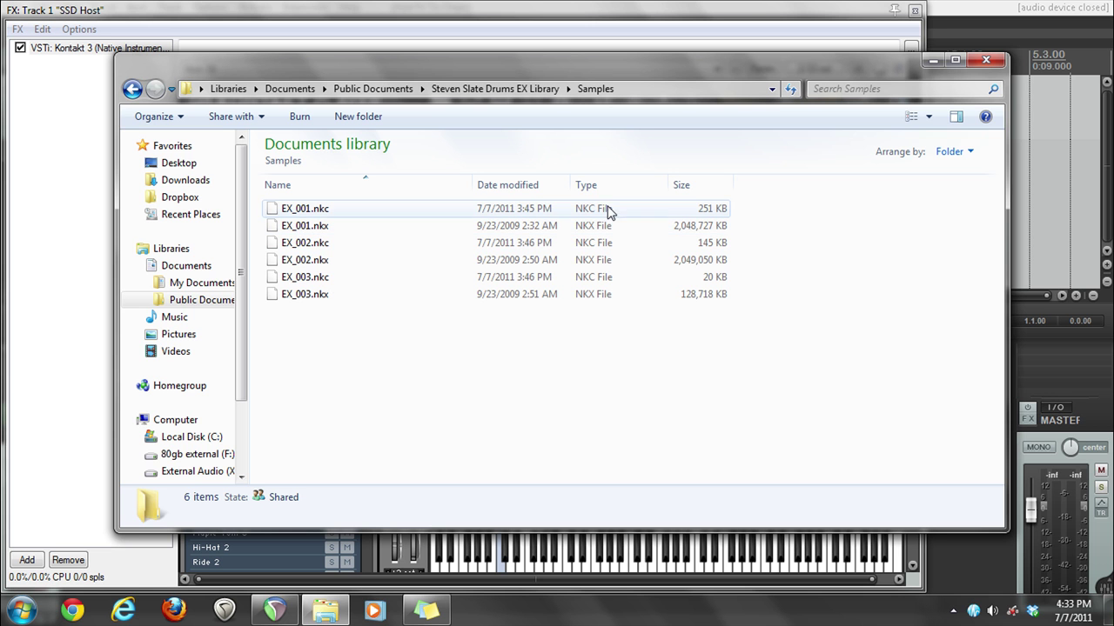
- Return to Kontakt's output channels and accept the Kick channel's existing routing
left_click(945, 62)
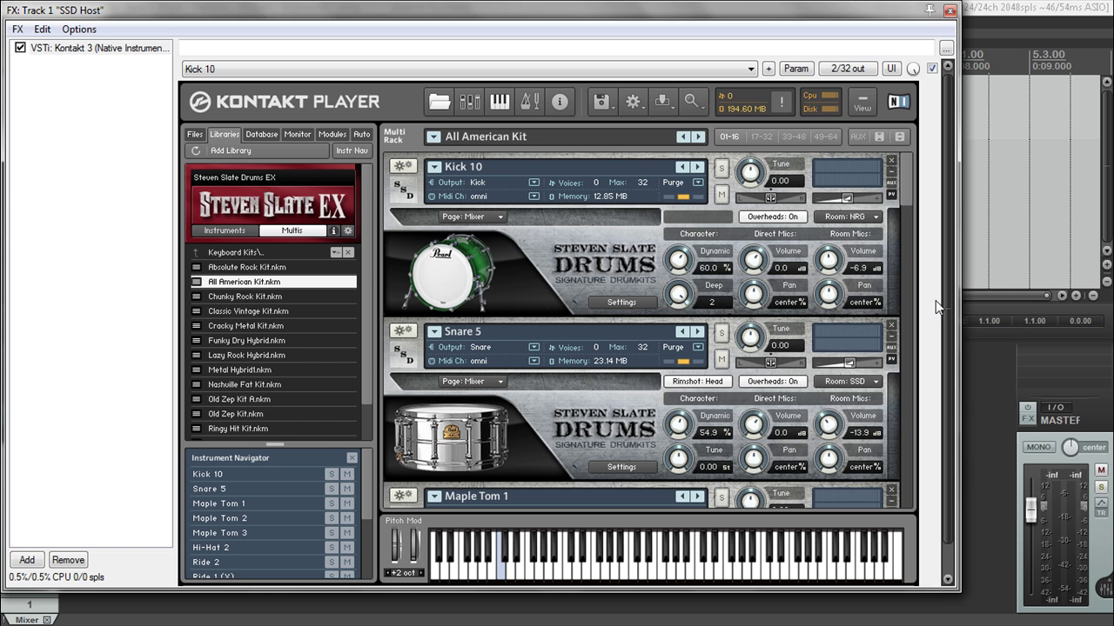
left_click(487, 107)
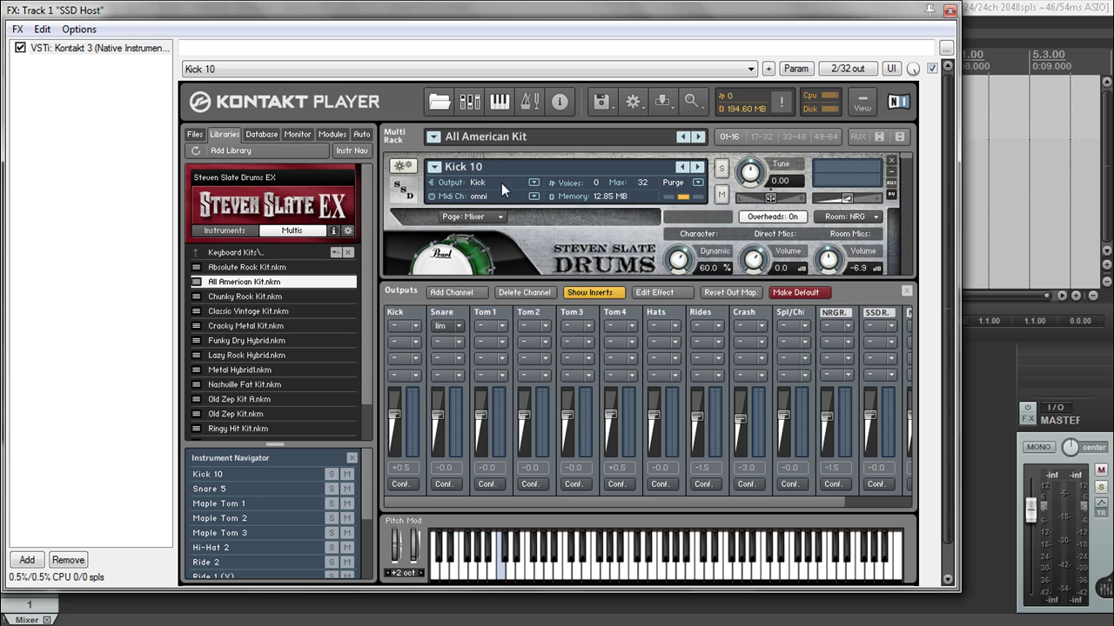
left_click(401, 484)
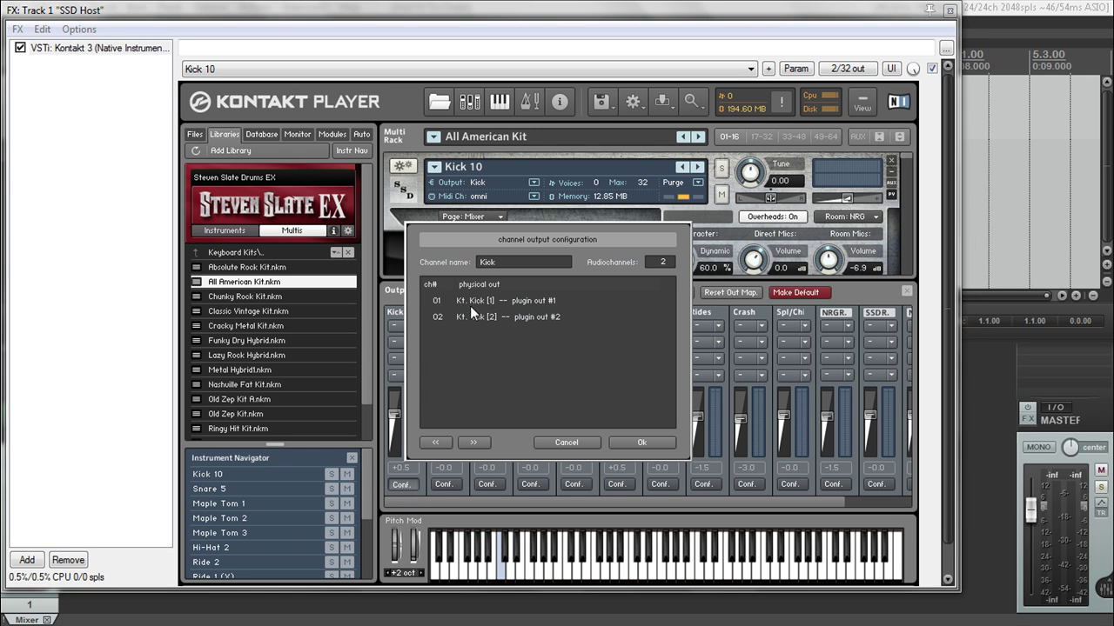
left_click(626, 440)
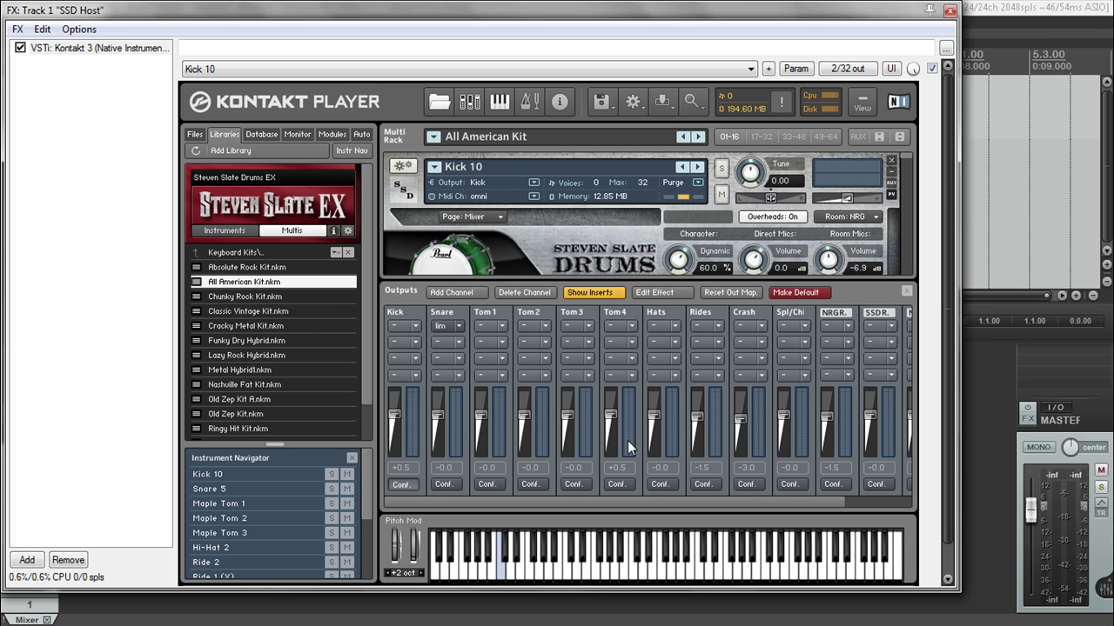
- Route Snare ch 01/02 to Kt. Snare [1] and [2] and acknowledge the re-open warning
left_click(445, 484)
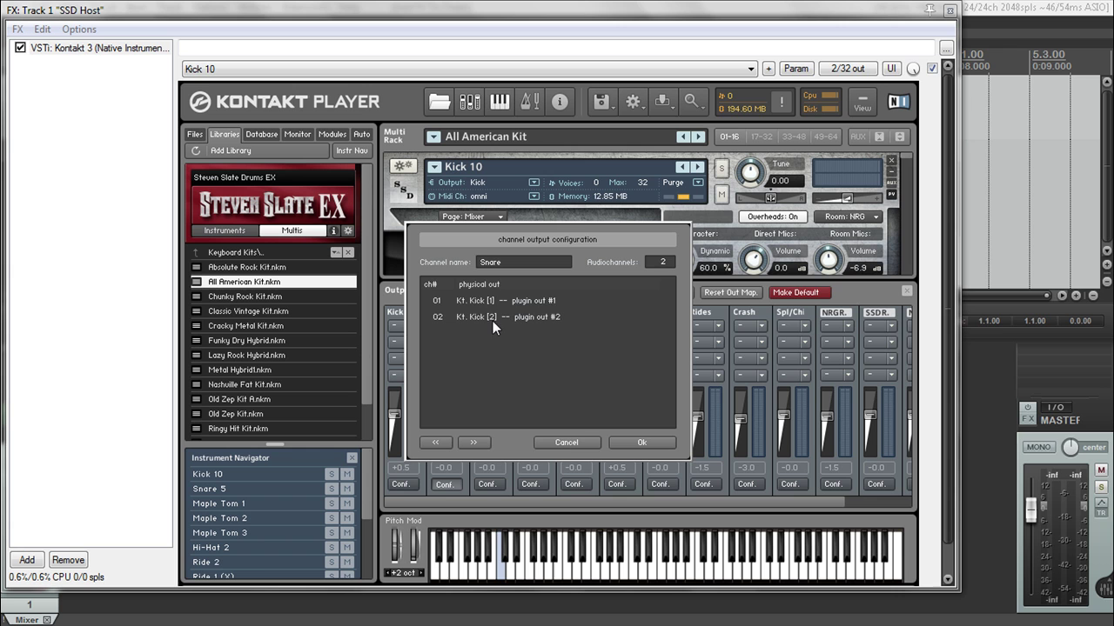
left_click(475, 302)
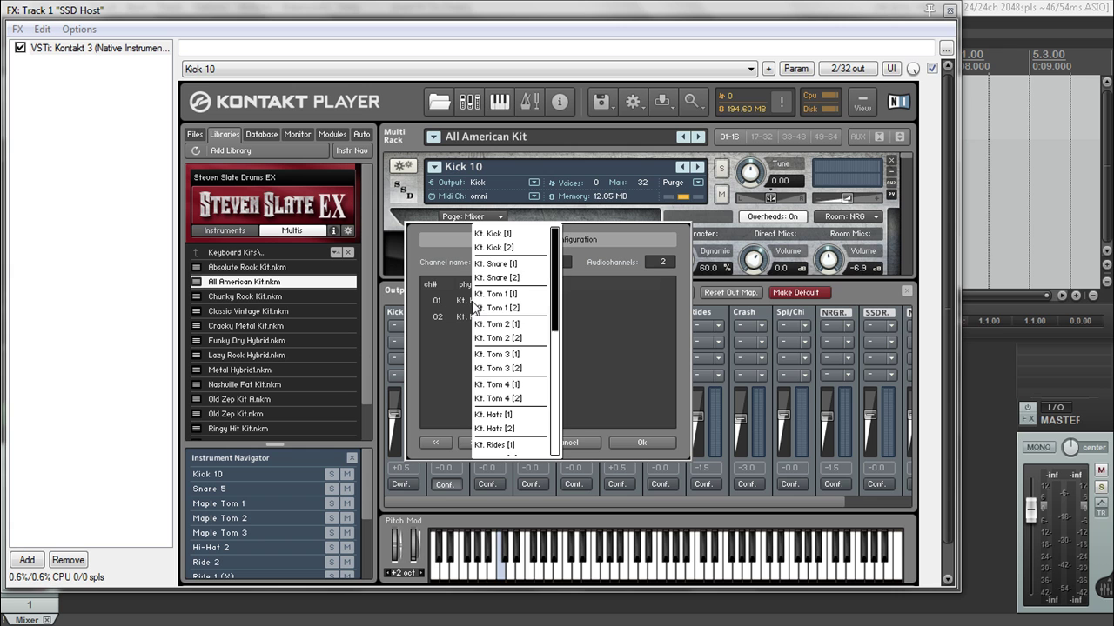
left_click(493, 265)
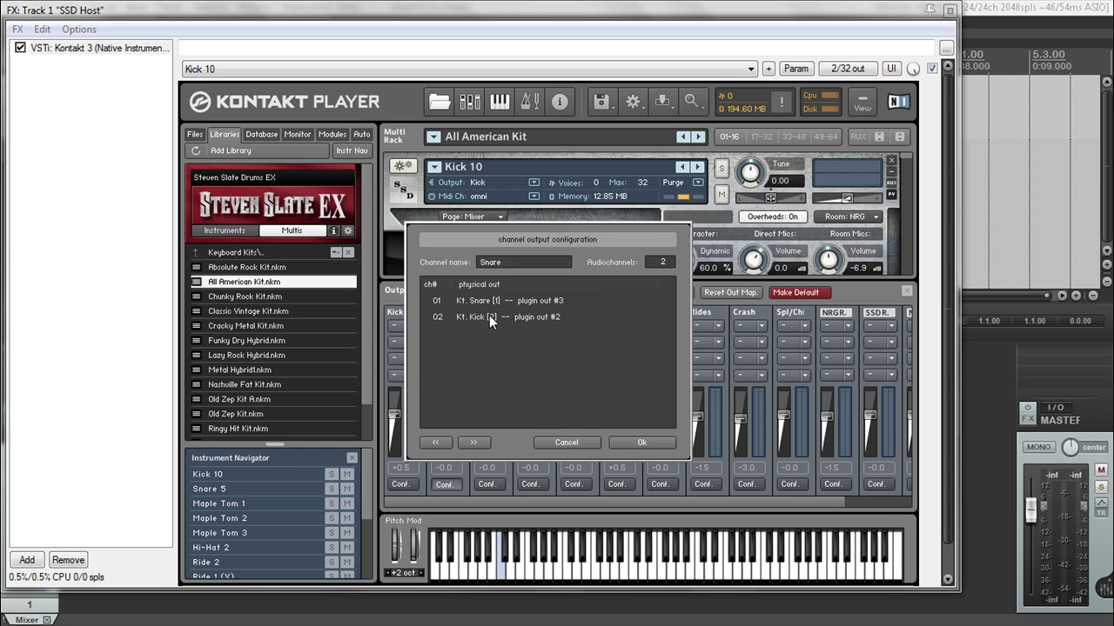
left_click(490, 318)
left_click(539, 284)
left_click(640, 442)
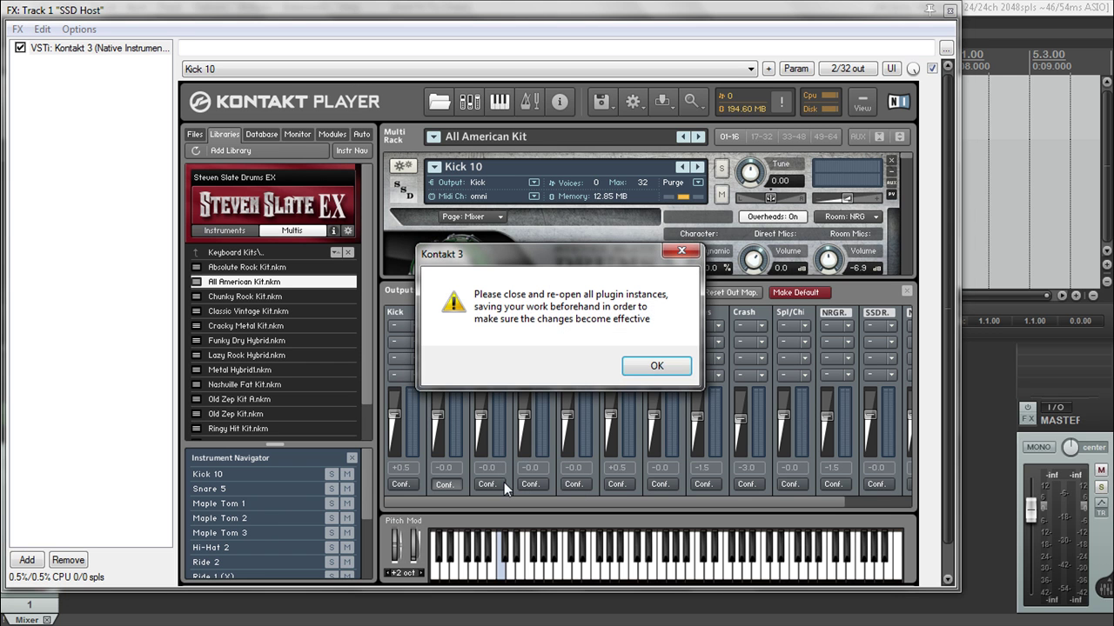
left_click(656, 366)
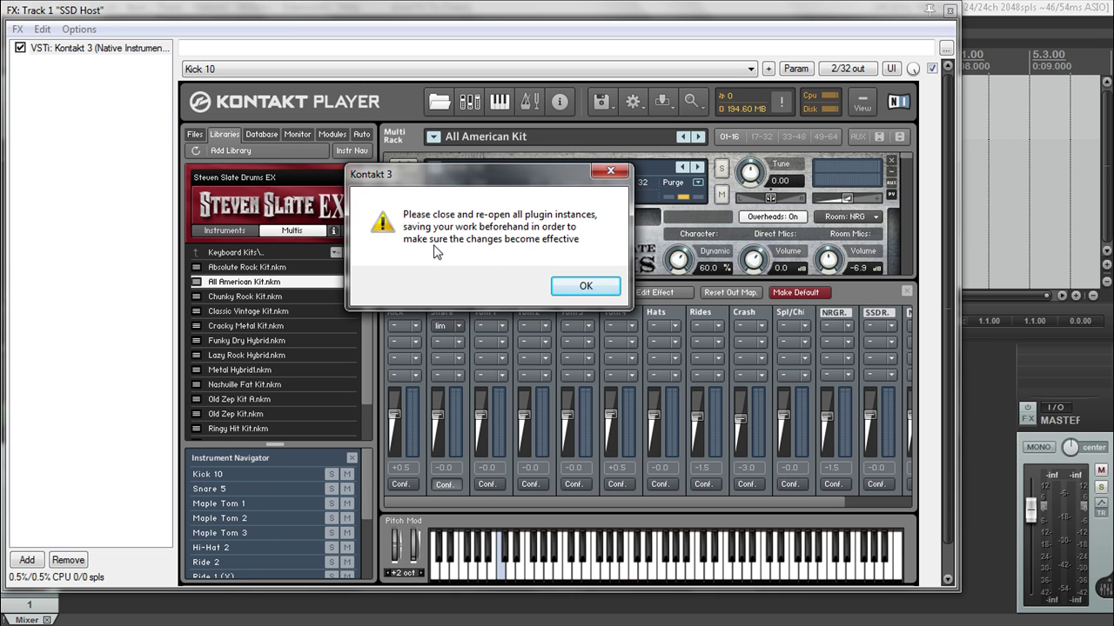
- Route Tom 1 ch 01/02 to Kt. Tom 1 [1] and [2] (plugin outs 5/6)
left_click(580, 287)
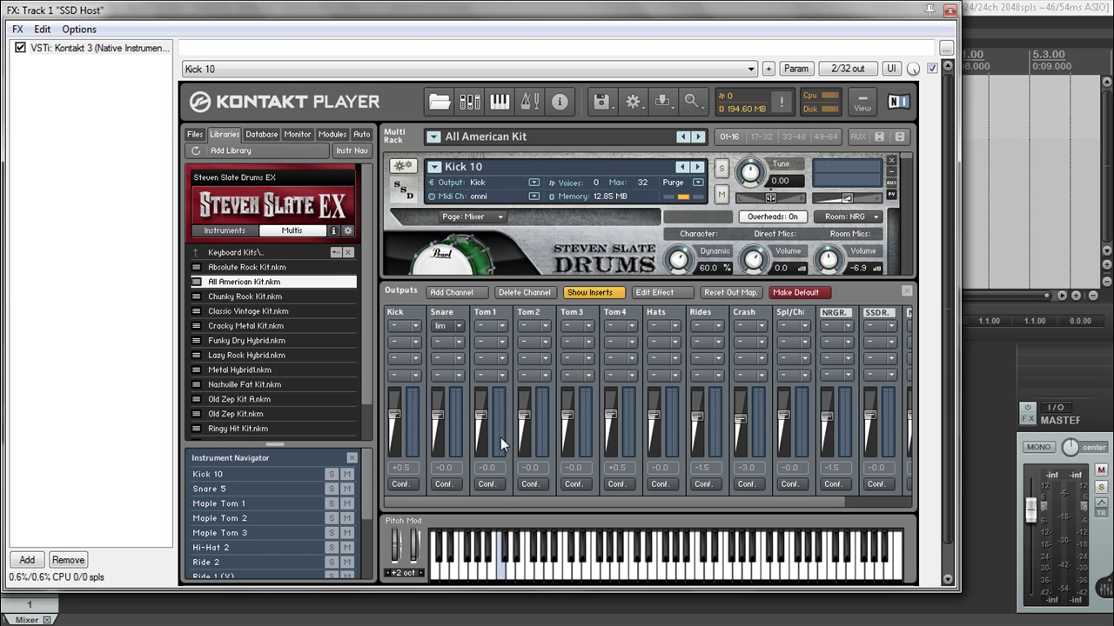
left_click(487, 484)
left_click(487, 302)
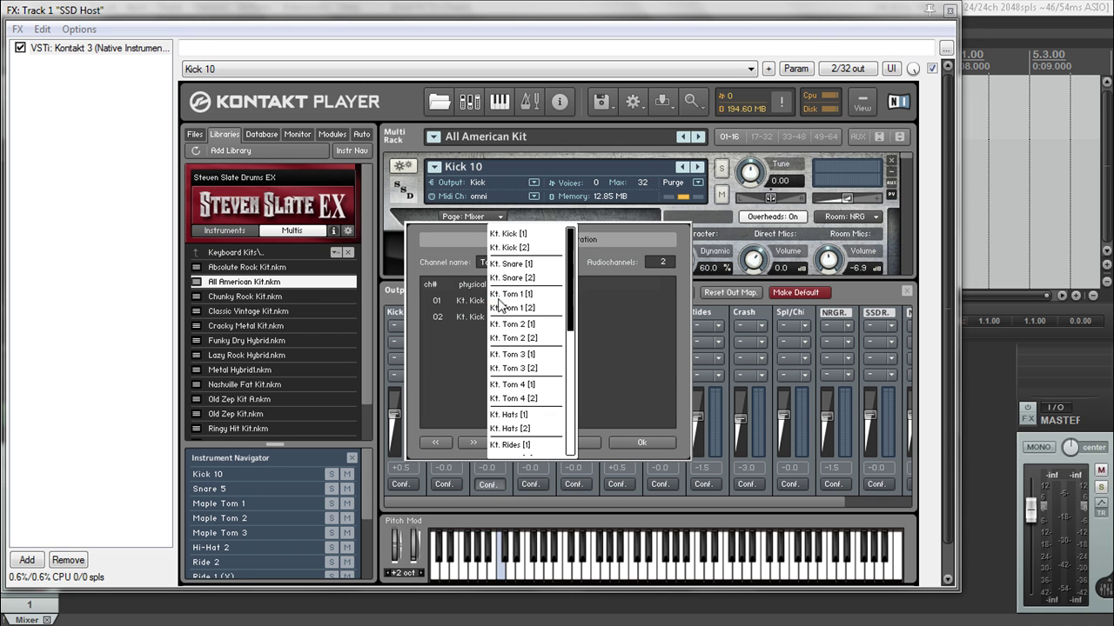
left_click(526, 295)
left_click(482, 308)
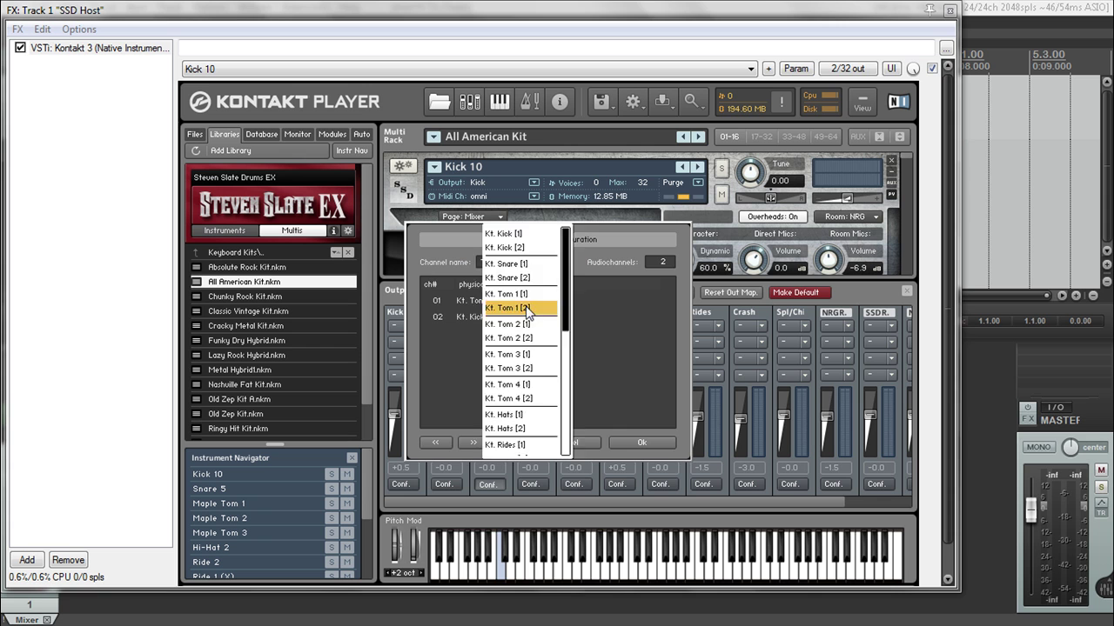
left_click(525, 309)
left_click(622, 440)
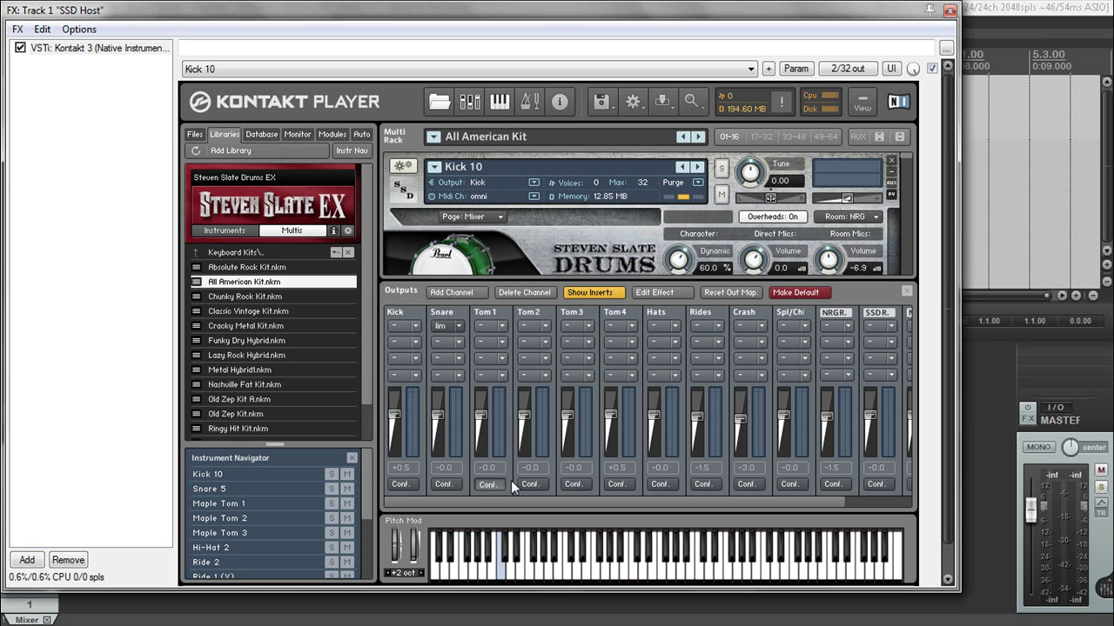
- Route Tom 2 ch 01/02 to Kt. Tom 2 [1] and [2] (plugin outs 7/8)
left_click(532, 484)
left_click(494, 299)
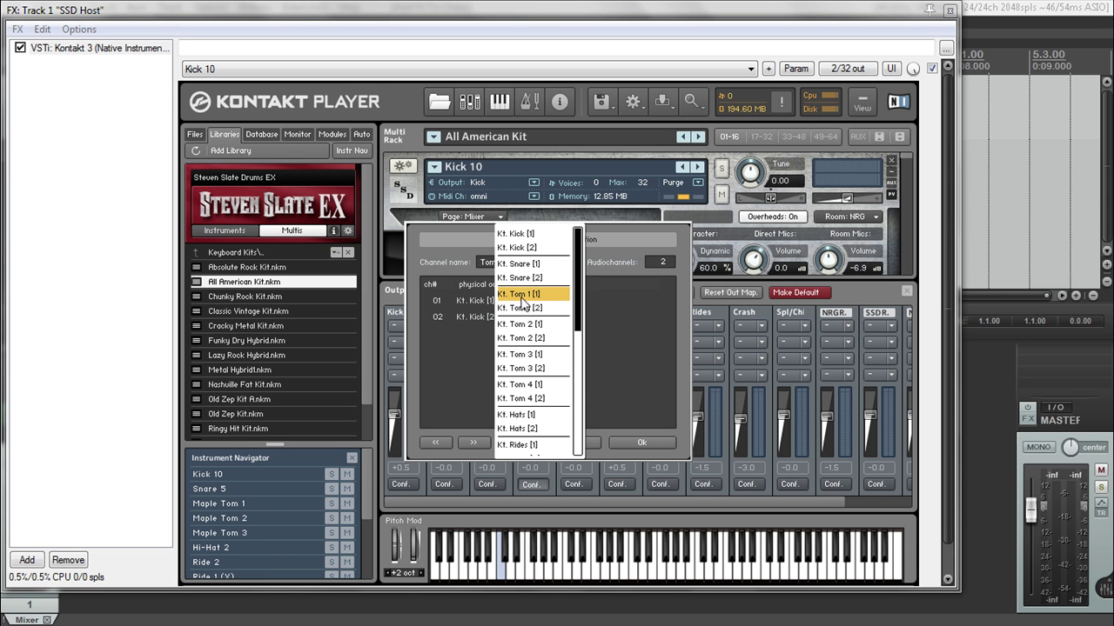
left_click(531, 325)
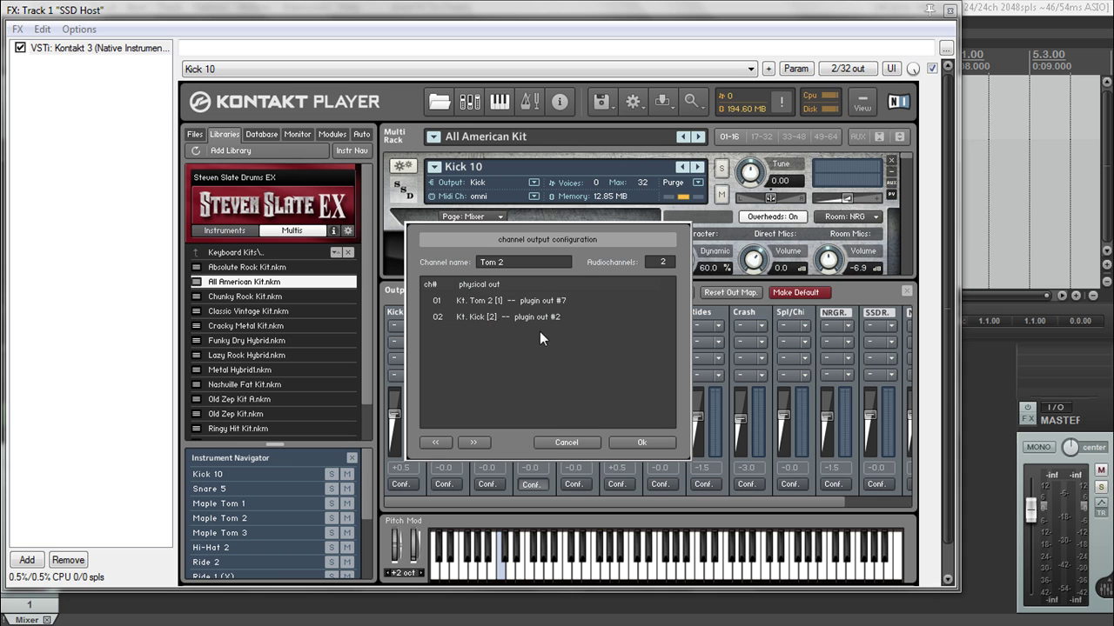
left_click(481, 315)
left_click(525, 340)
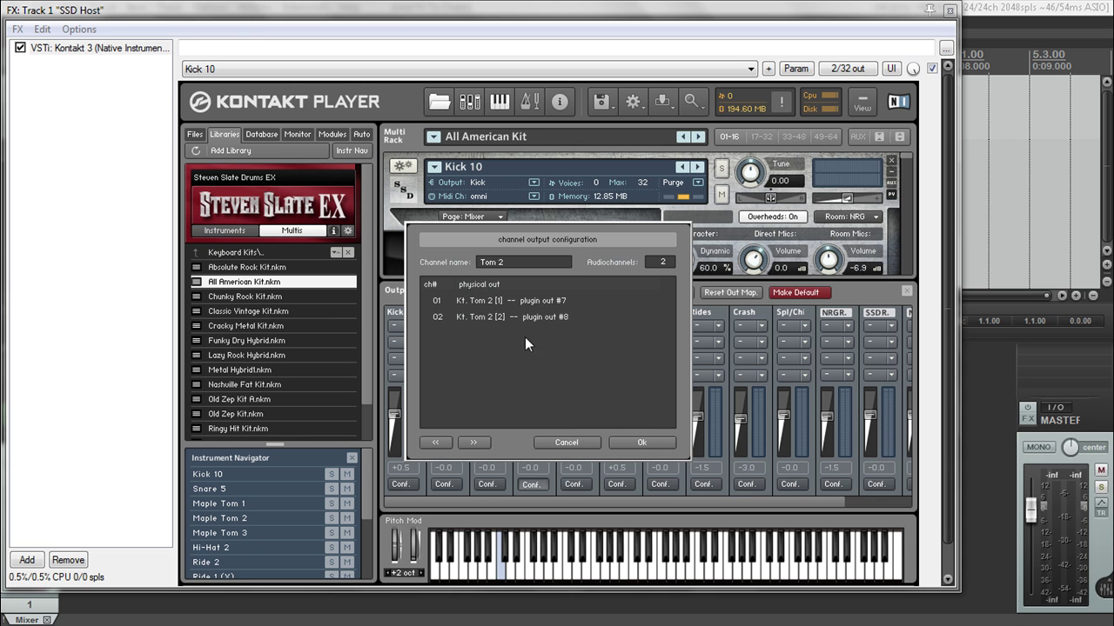
left_click(630, 441)
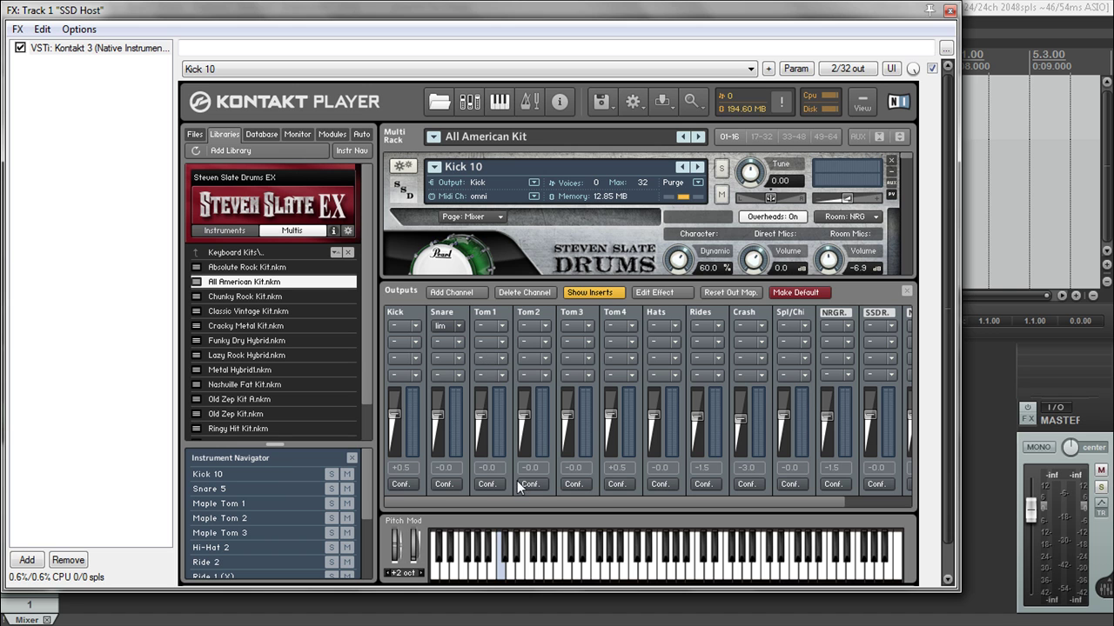
- Route Tom 3 to its own Kt. Tom 3 outputs, starting at plugin out 9
left_click(578, 484)
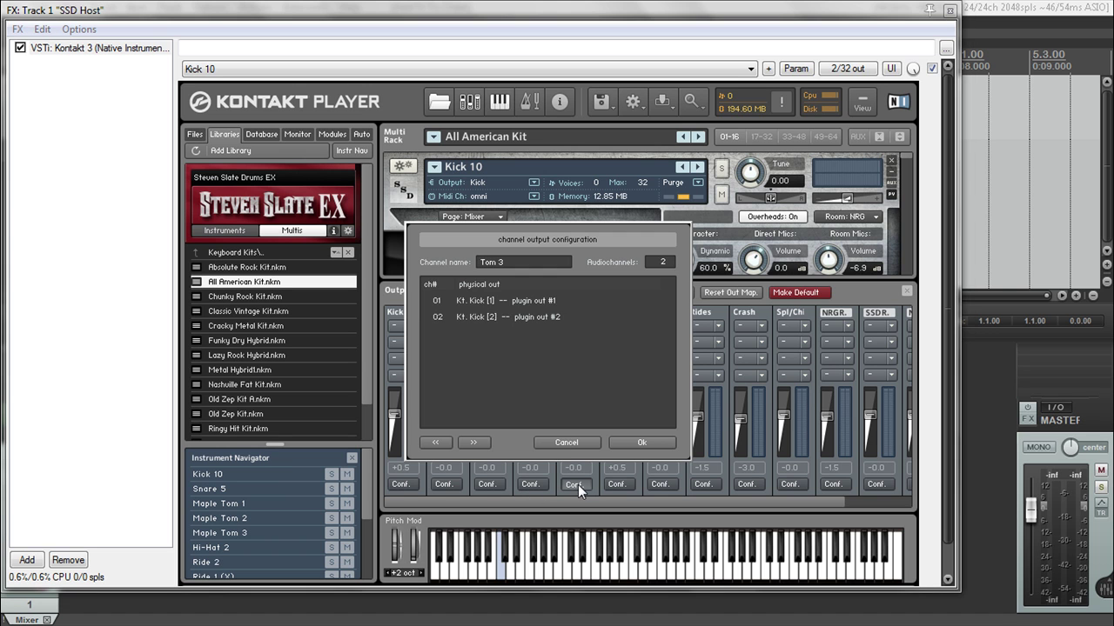
left_click(479, 301)
left_click(514, 317)
left_click(527, 368)
left_click(642, 442)
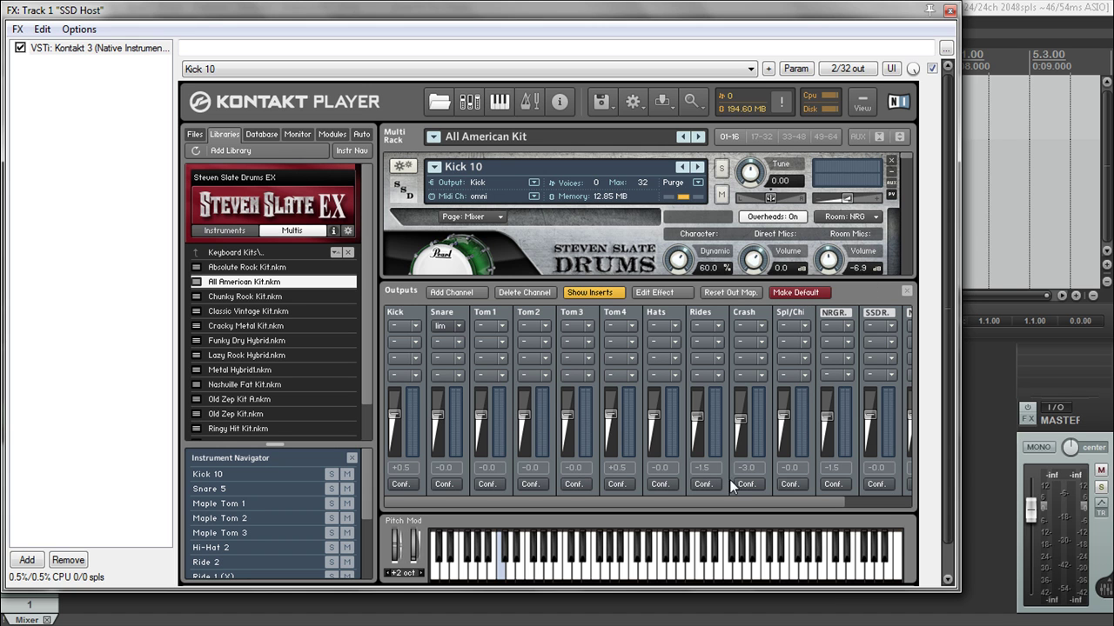
- Reload Classic Vintage Kit.nkm, check the Hats output routing unchanged, ending with Absolute Rock Kit loaded
scroll(700, 464, "down", 3)
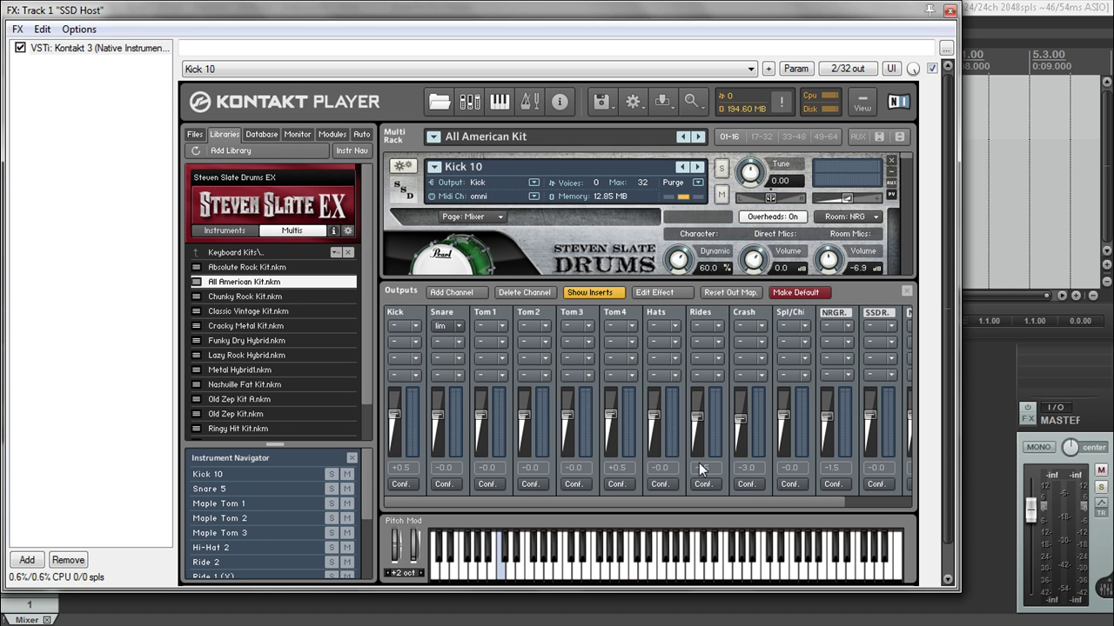
double_click(257, 320)
left_click(535, 360)
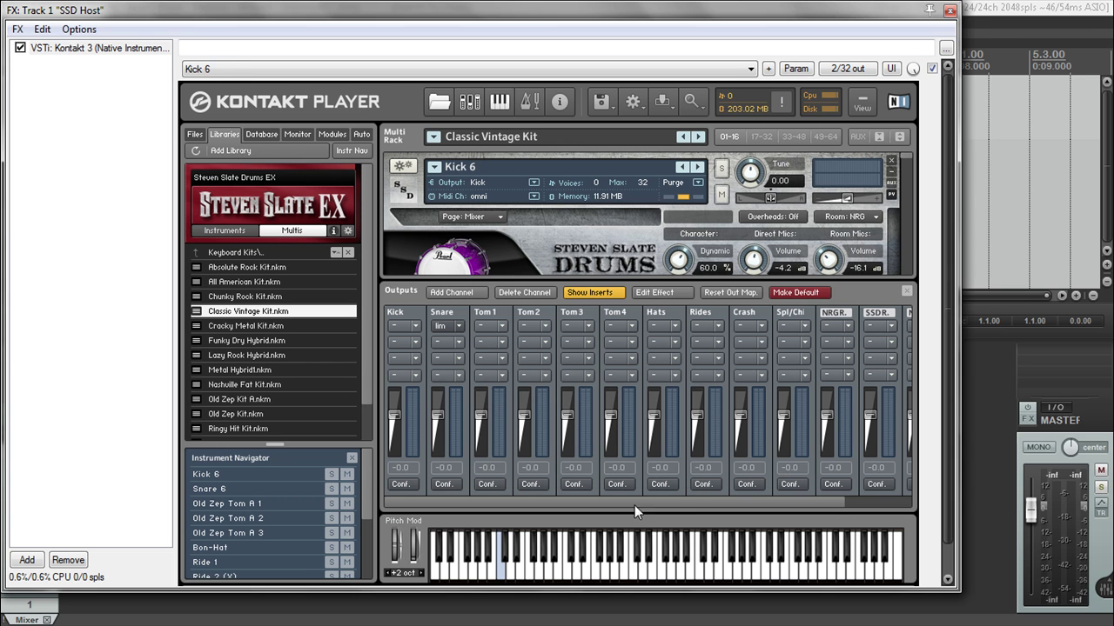
left_click(670, 485)
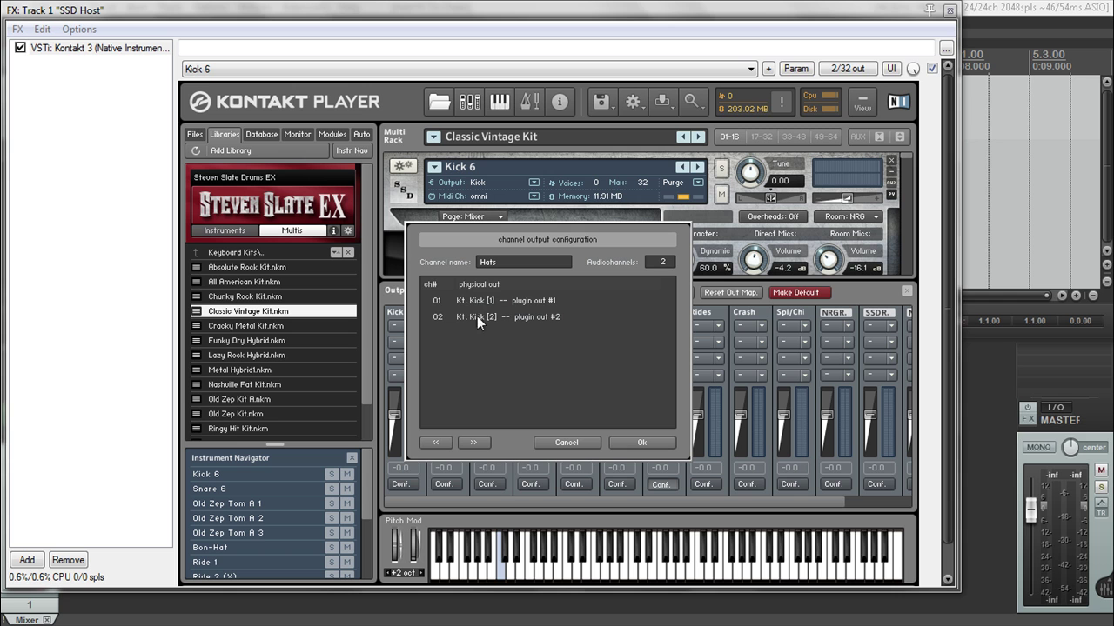
left_click(551, 443)
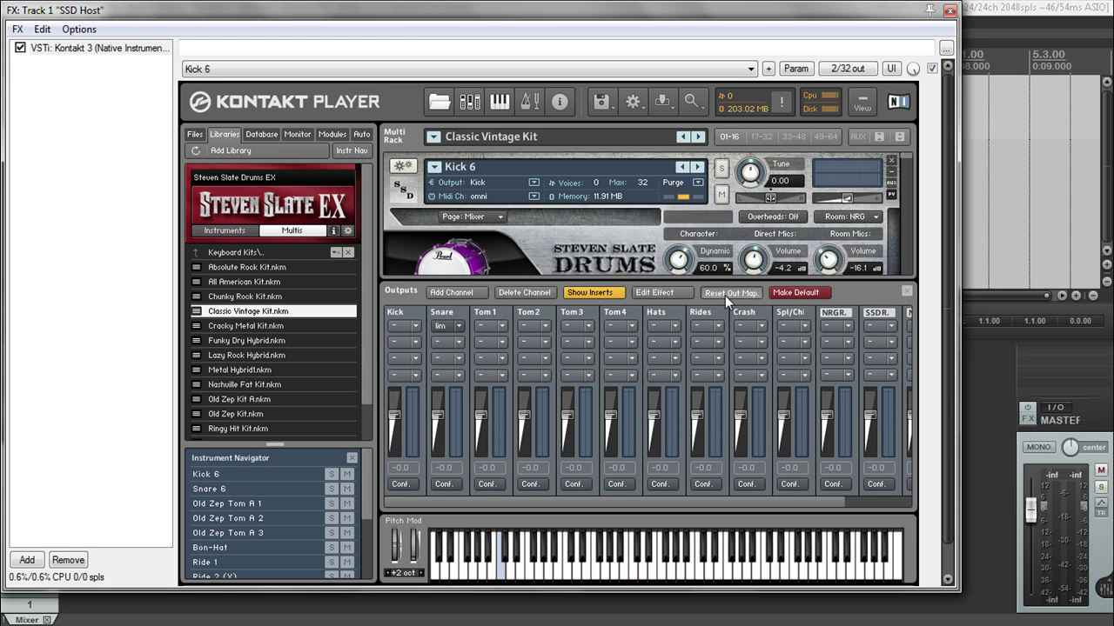
left_click(671, 484)
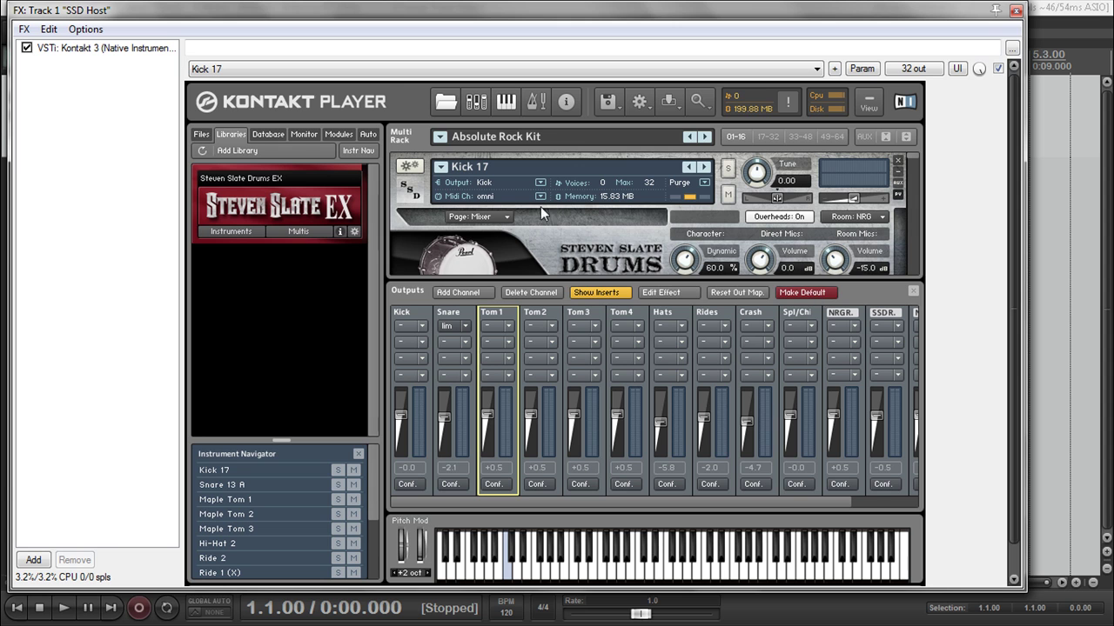
- Remove the existing Kontakt plugin from the SSD Host FX chain
left_click(68, 52)
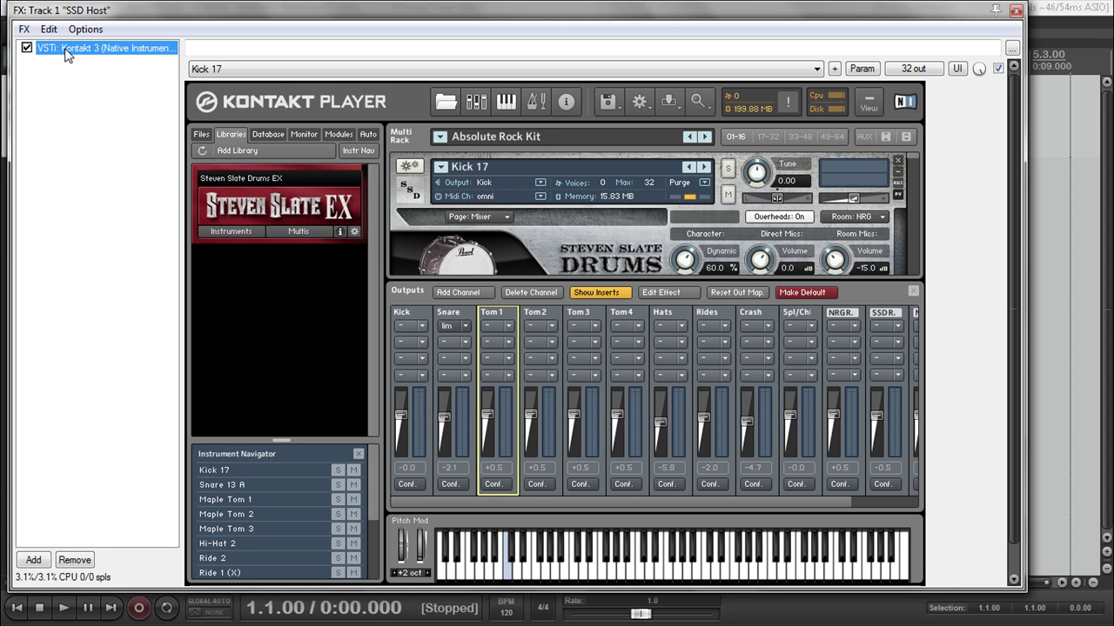
right_click(67, 54)
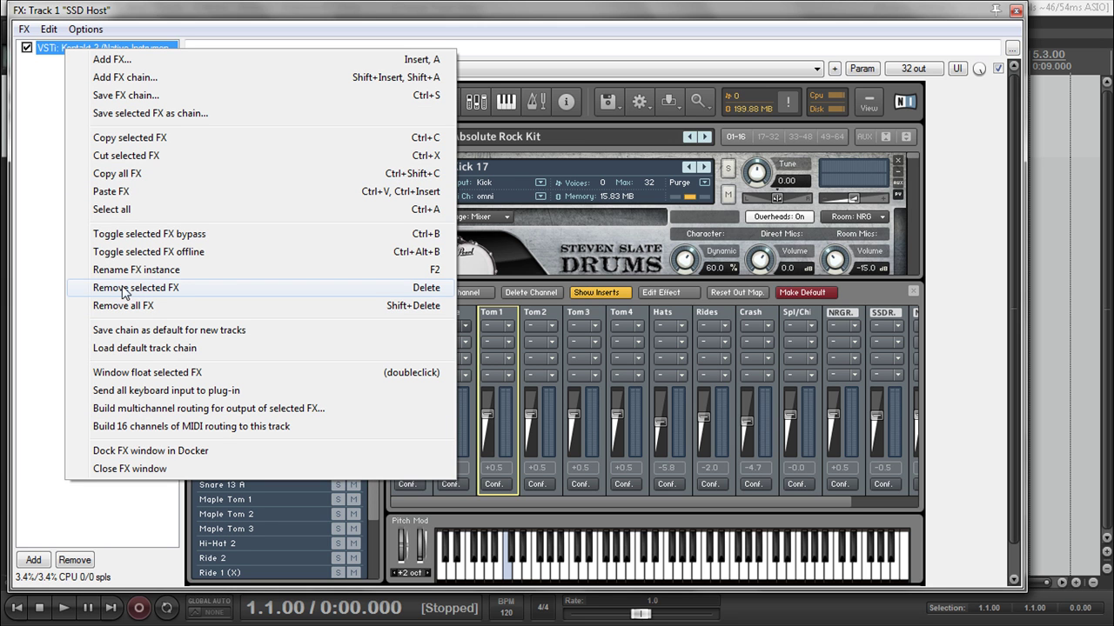
left_click(80, 55)
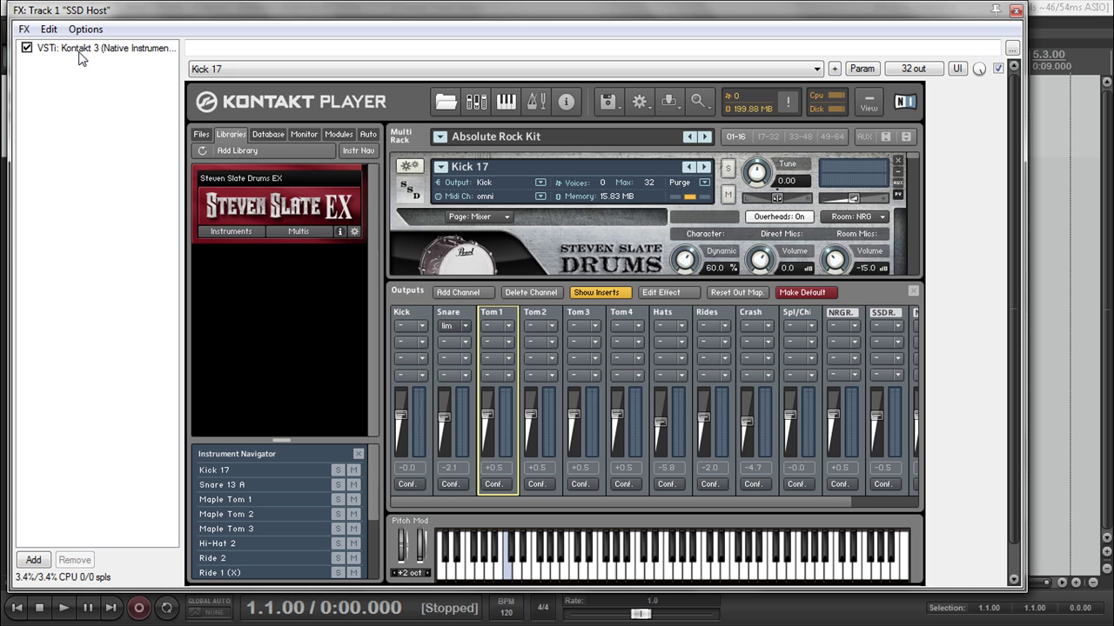
left_click(82, 51)
key("Delete")
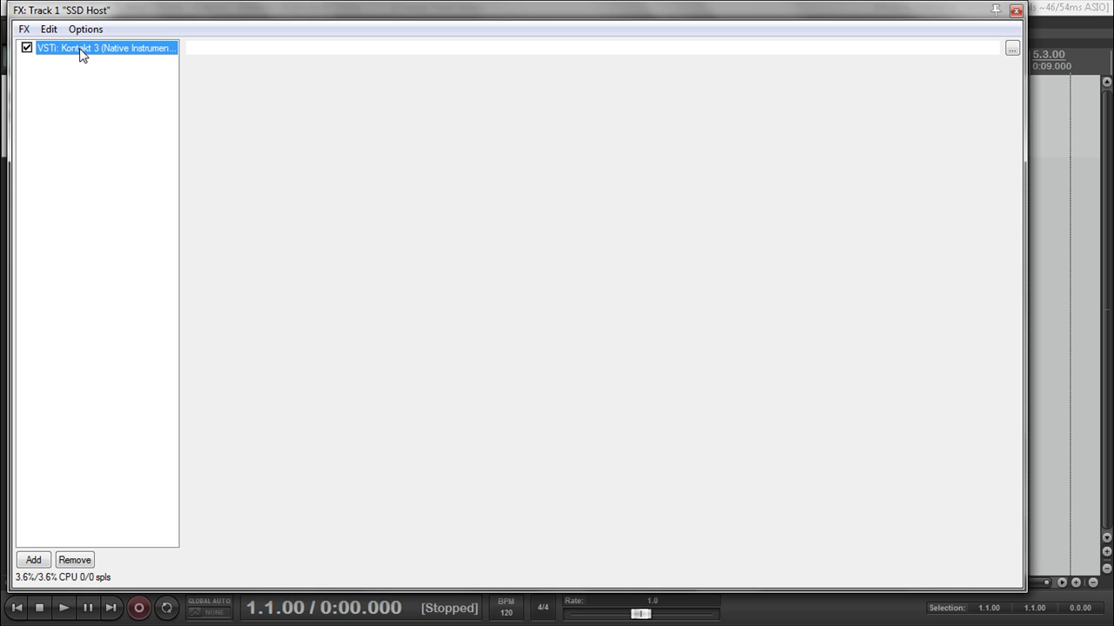
- Add a fresh Kontakt 3 (32 out) VSTi instance to the chain
right_click(88, 120)
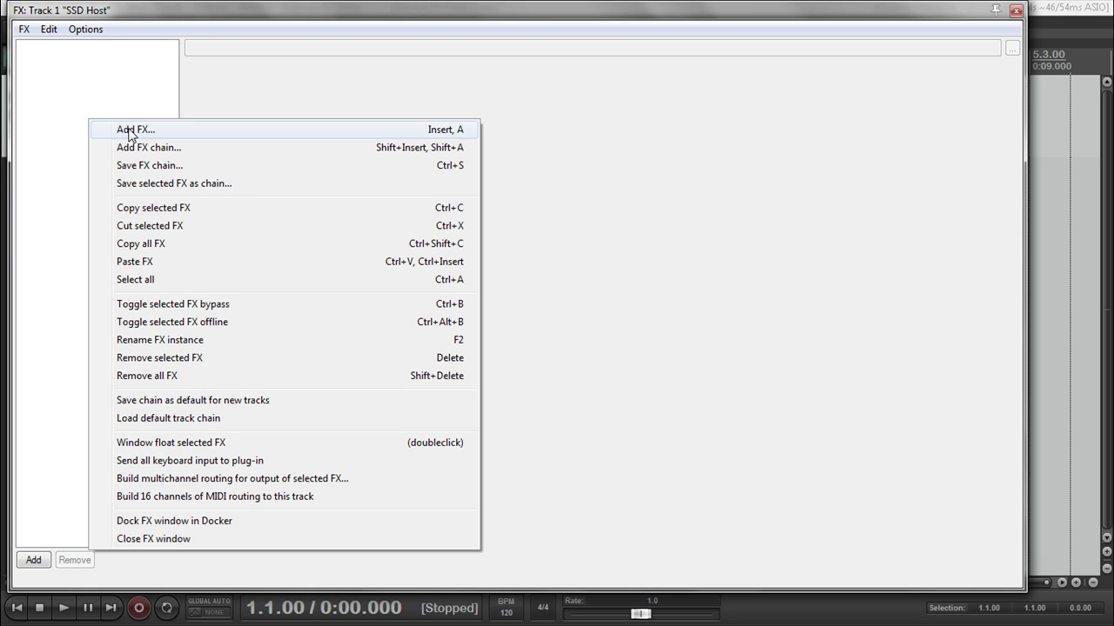
left_click(127, 131)
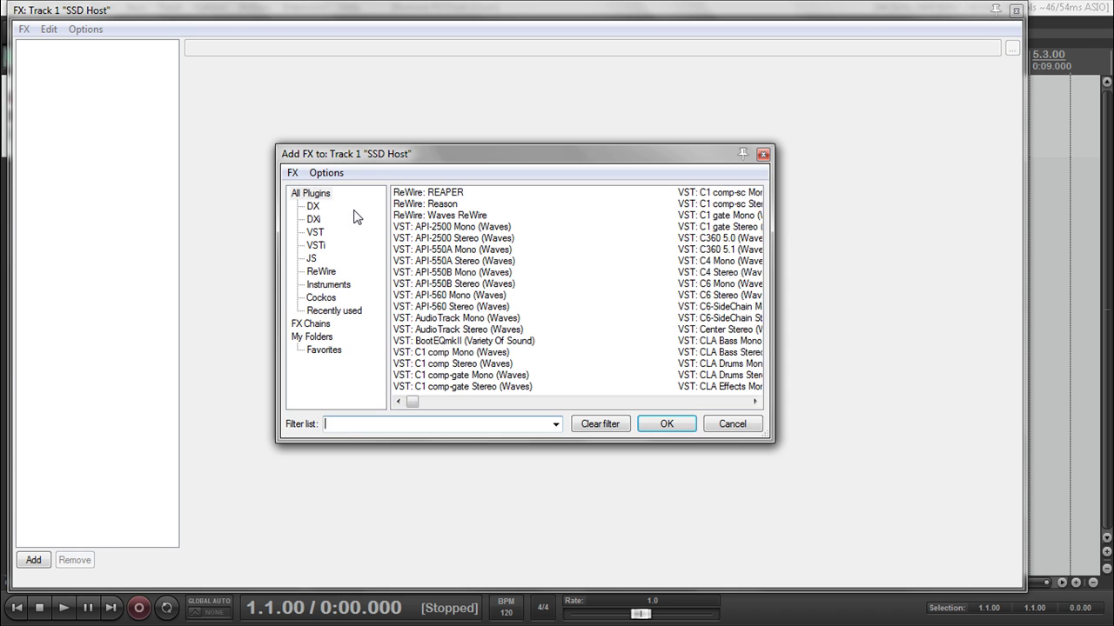
left_click(320, 244)
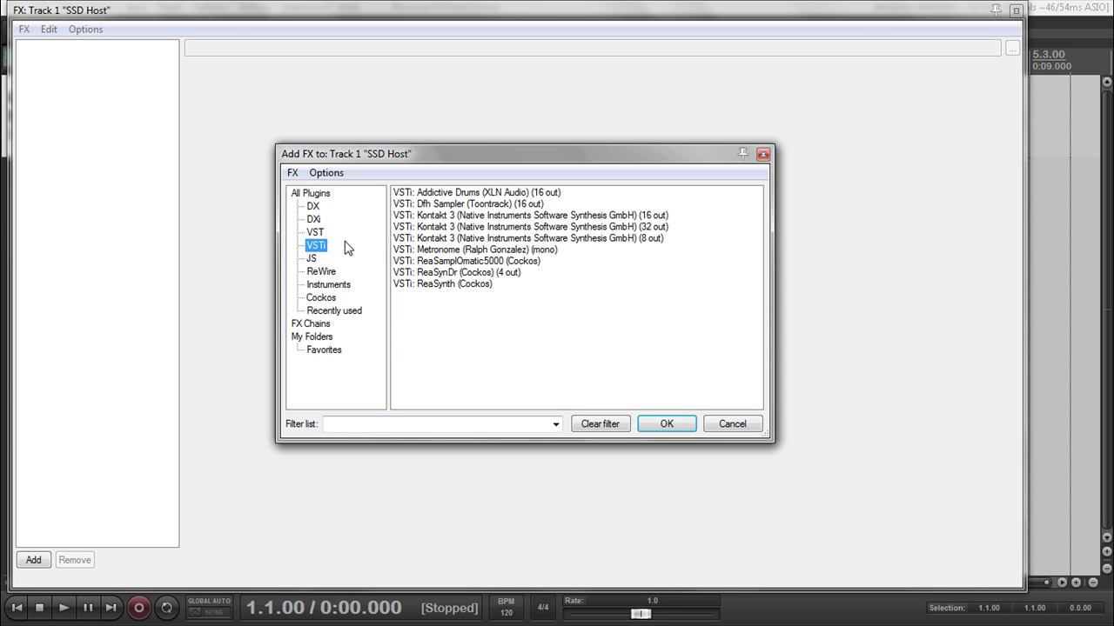
left_click(653, 227)
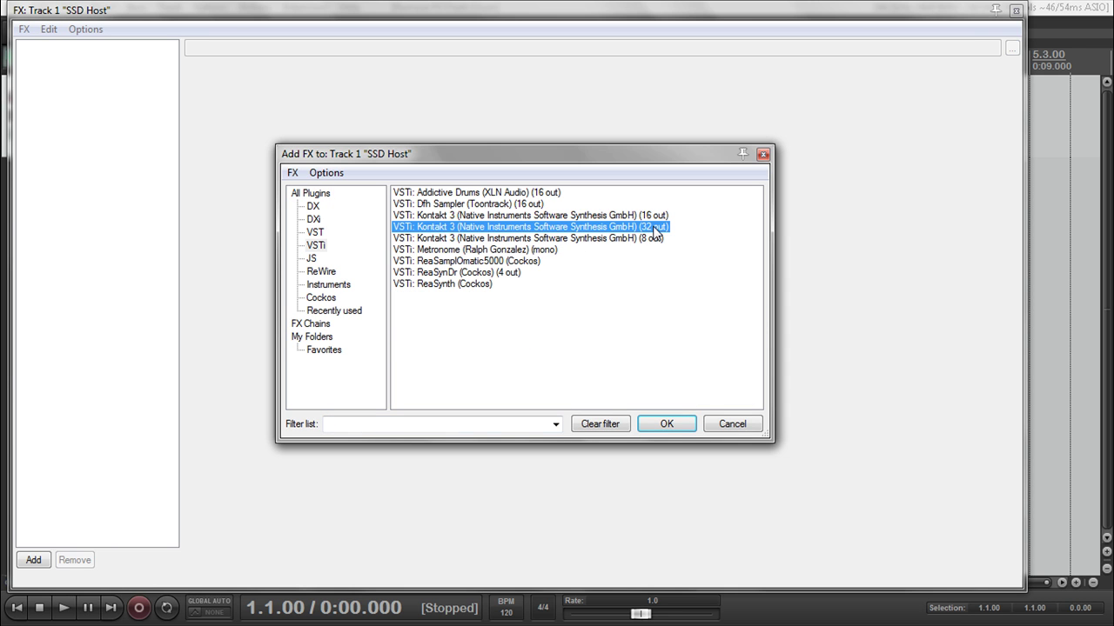
left_click(669, 424)
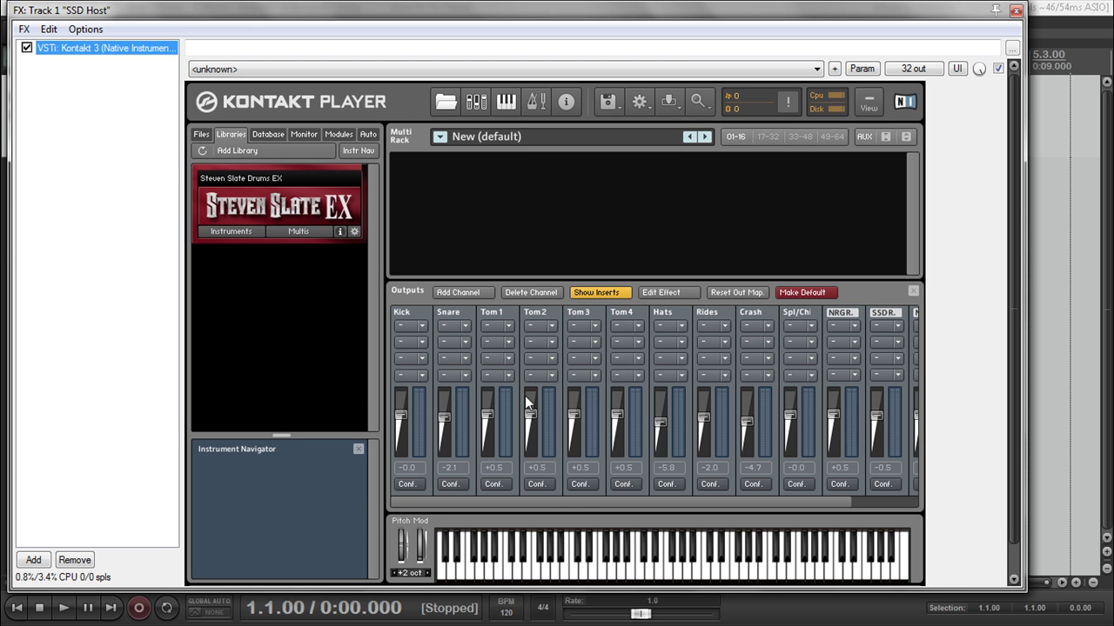
- Verify Tom 1 routes to outputs #5/#6 and Tom 4 to #11/#12, leaving both unchanged
left_click(494, 485)
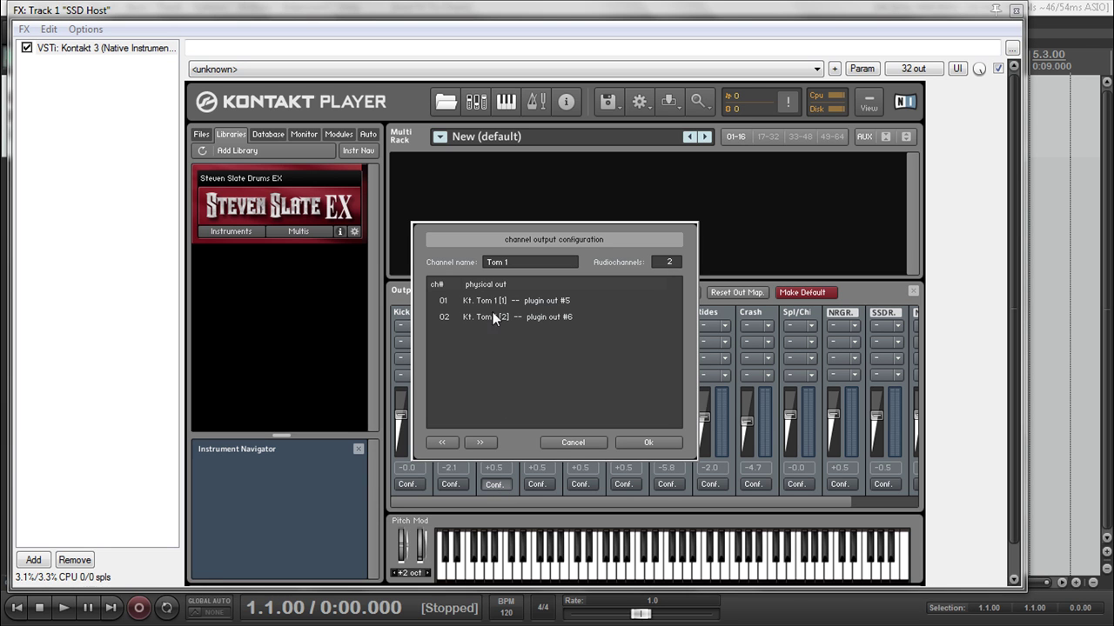
left_click(568, 441)
left_click(623, 483)
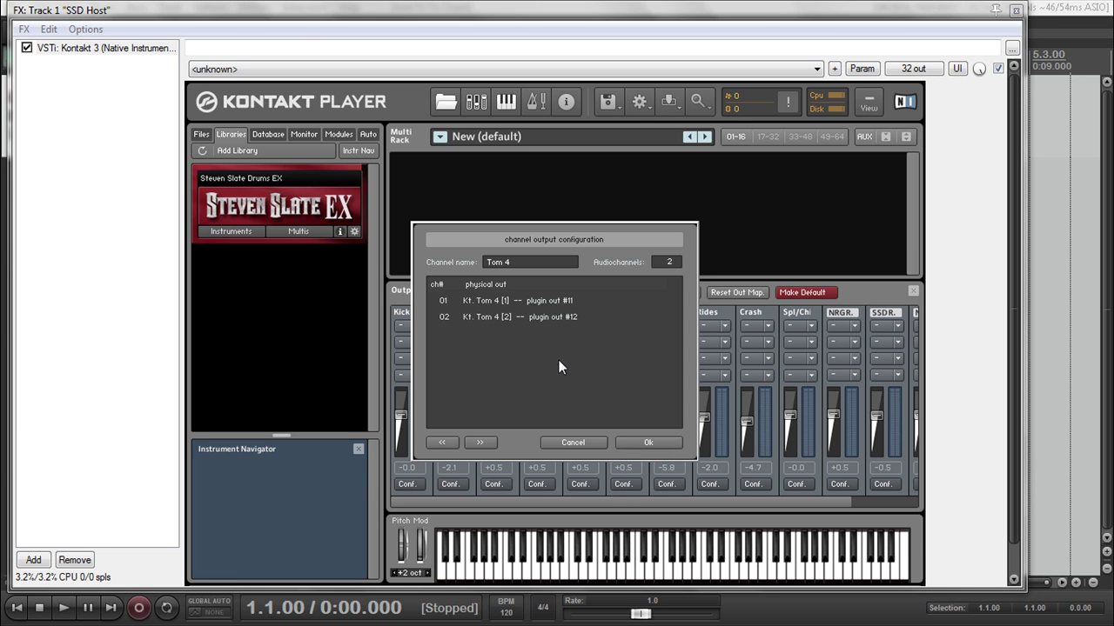
left_click(565, 441)
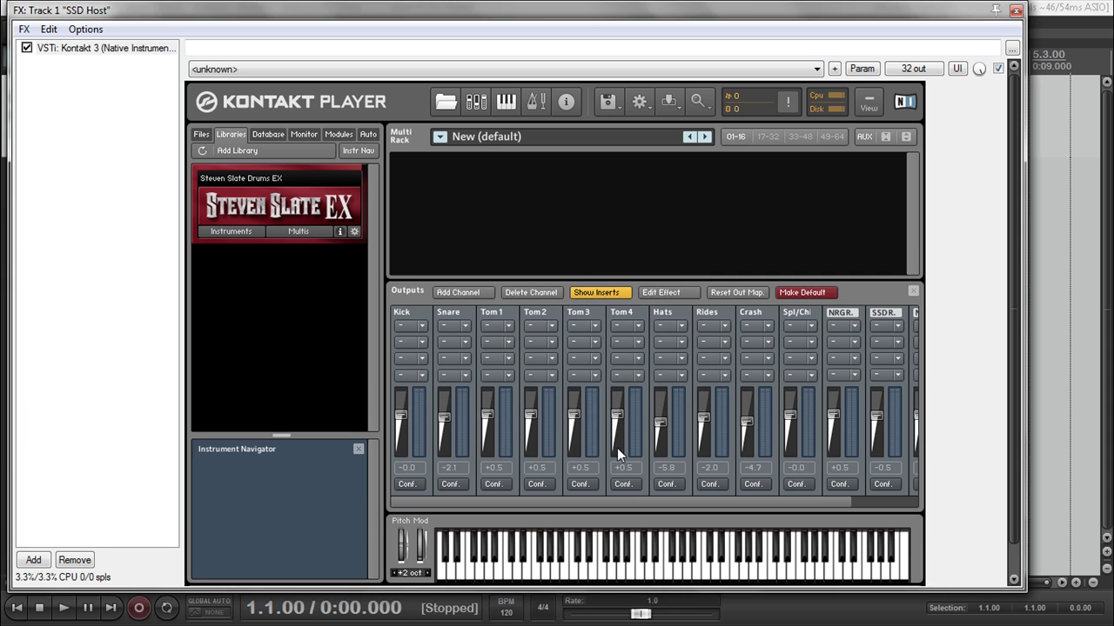
- Verify Hats routes to outputs #13/#14, then load the All American Kit multi
left_click(668, 484)
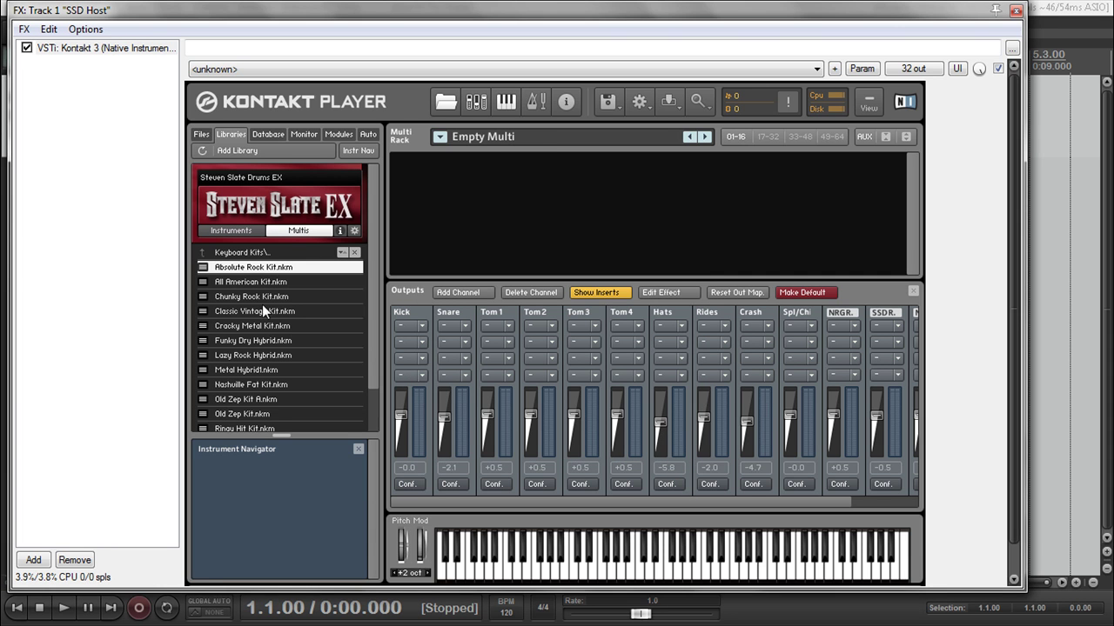
left_click(260, 282)
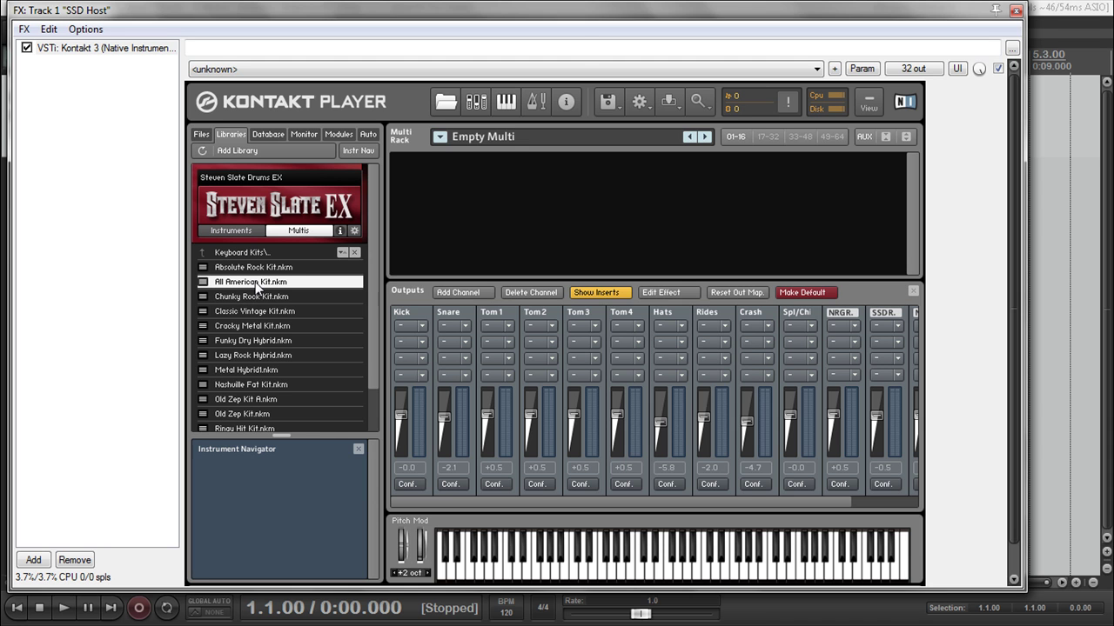
double_click(258, 285)
- Confirm replacing the multi with All American Kit and inspect Tom 3's output assignment
left_click(527, 358)
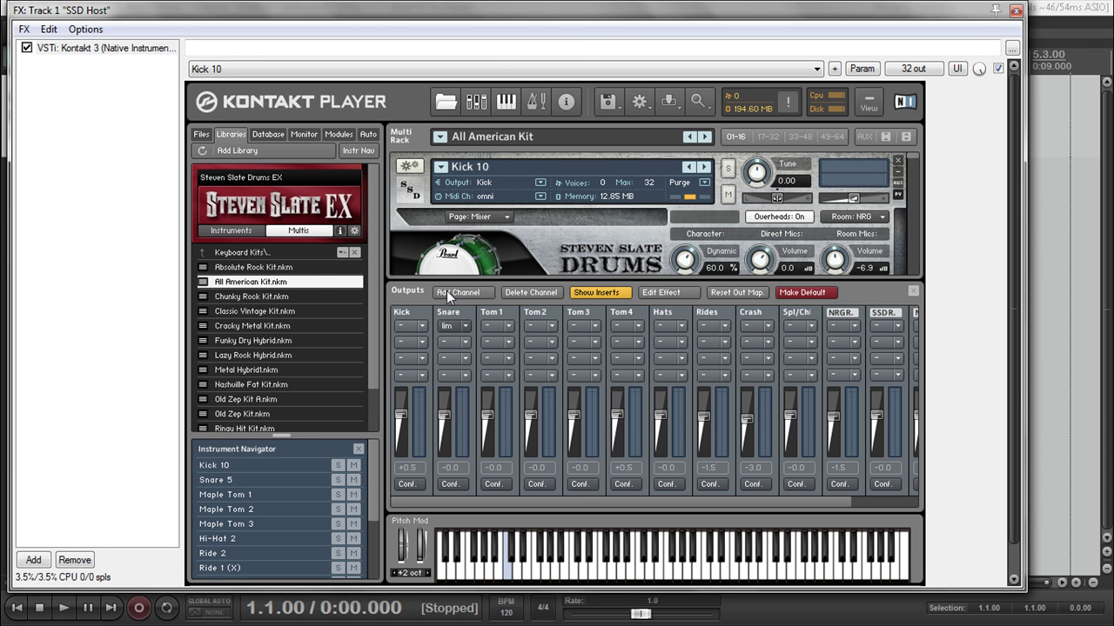
left_click(581, 485)
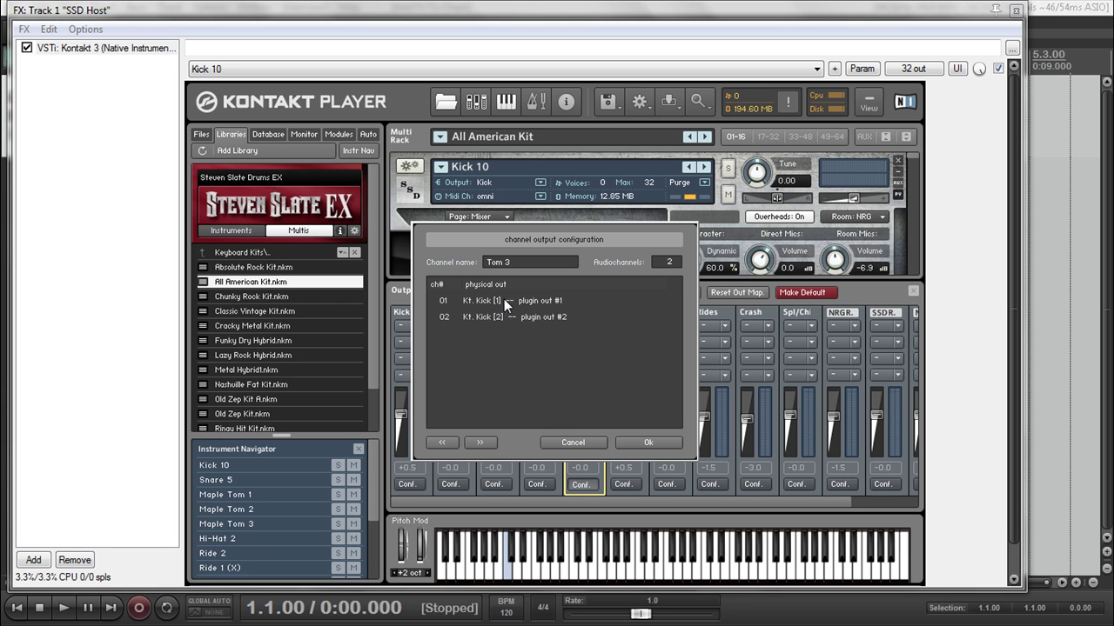
left_click(571, 442)
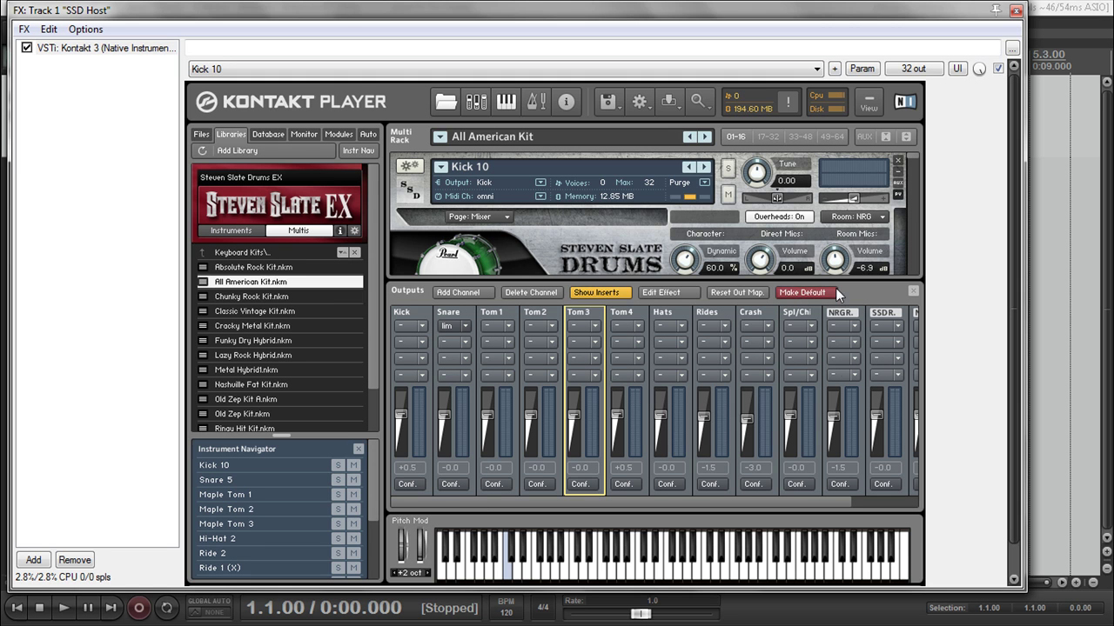
- Reset Kontakt's output map to defaults, acknowledge the re-open notice, and recheck Tom 3's outputs
left_click(723, 292)
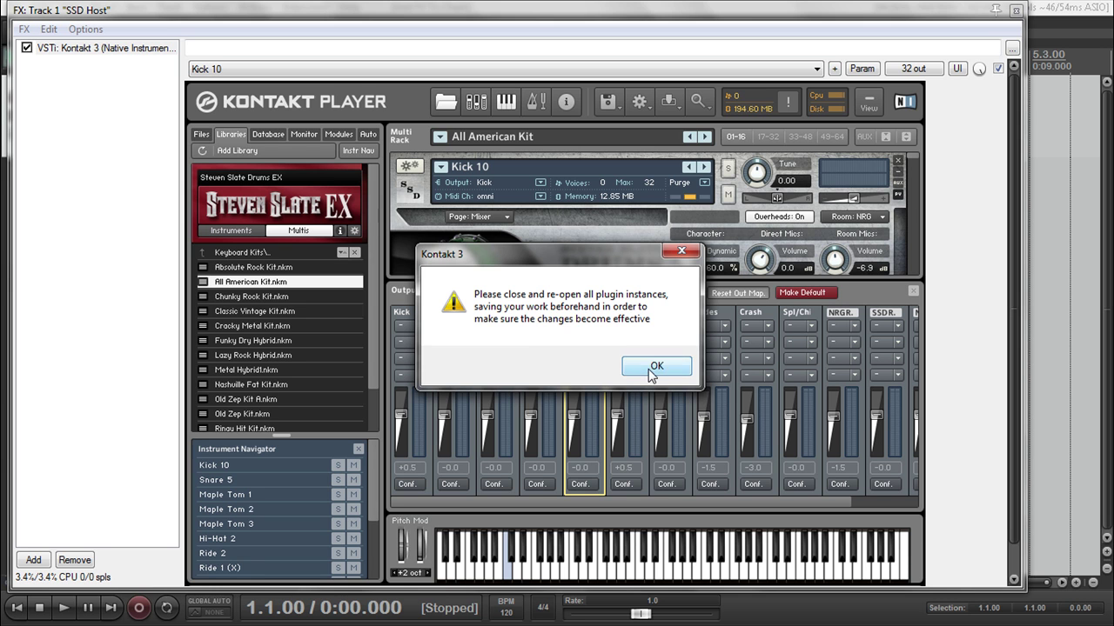
left_click(654, 367)
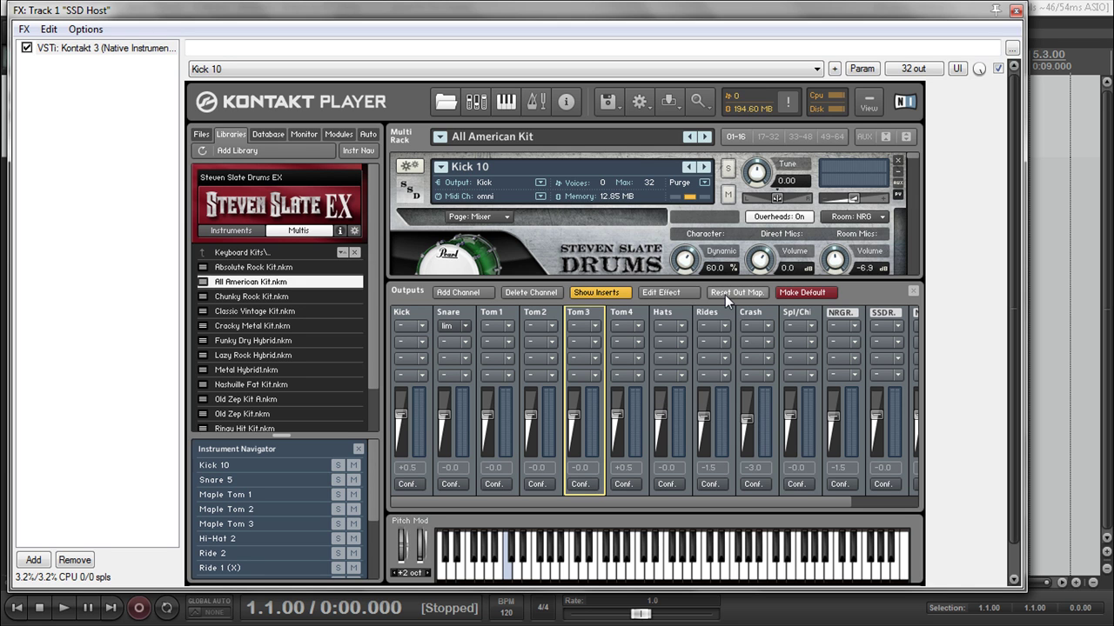
left_click(582, 485)
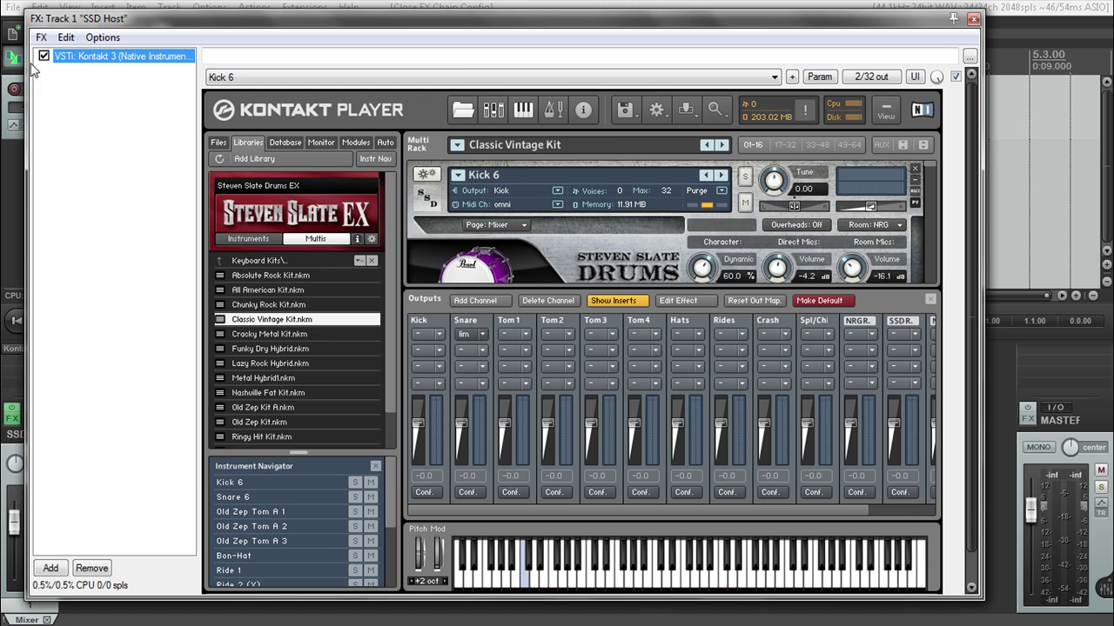
- Check the Hats channel's output assignment in Kontakt without changing it
right_click(90, 59)
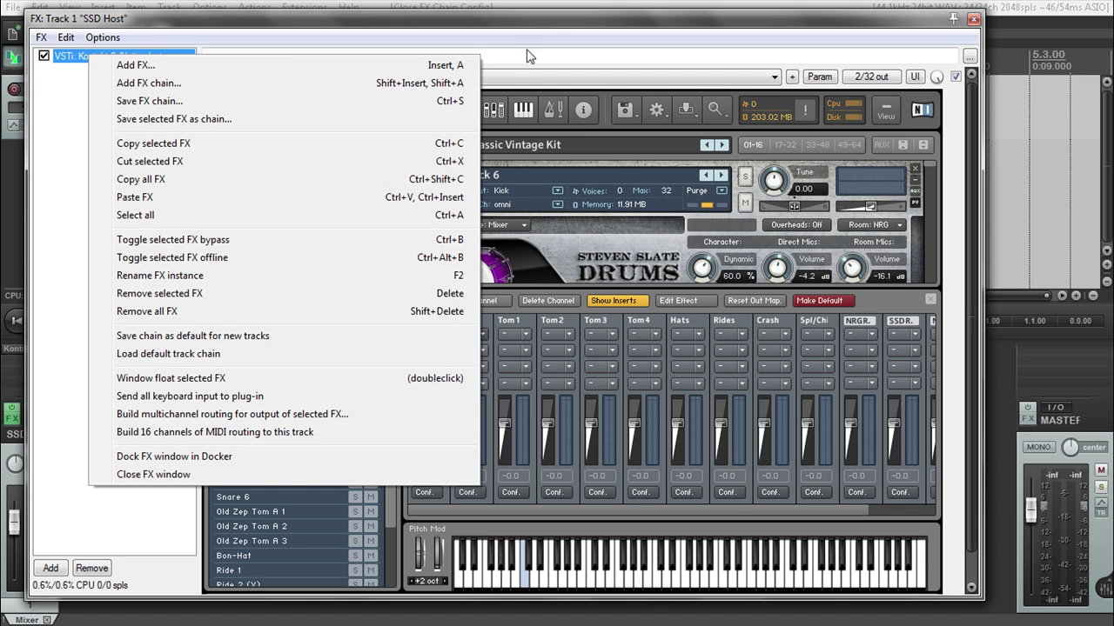
left_click(639, 207)
left_click(683, 492)
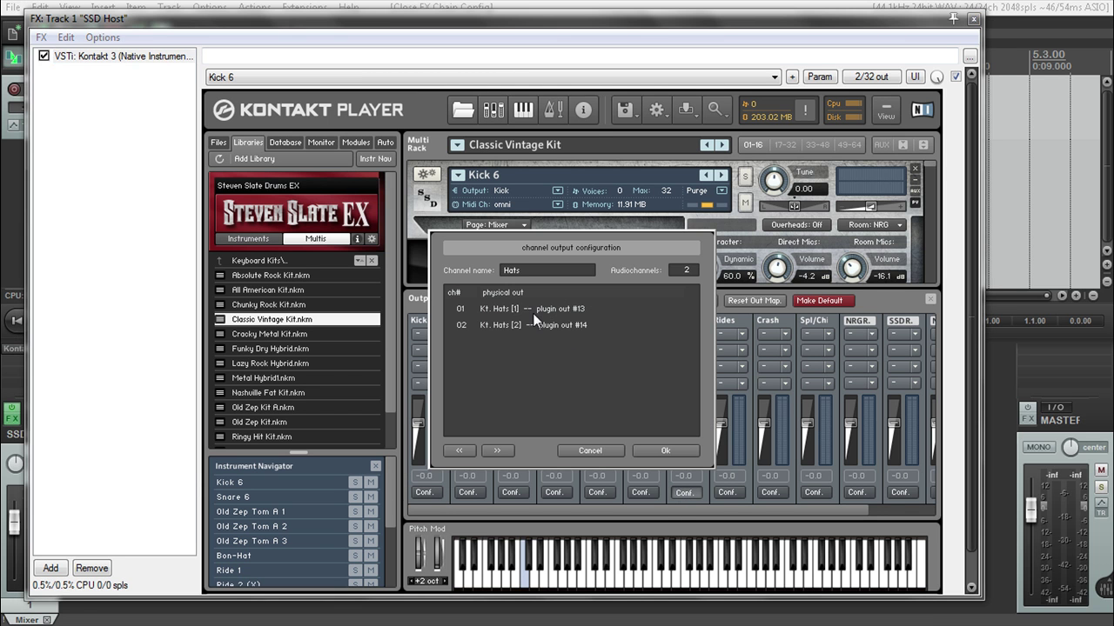
left_click(663, 451)
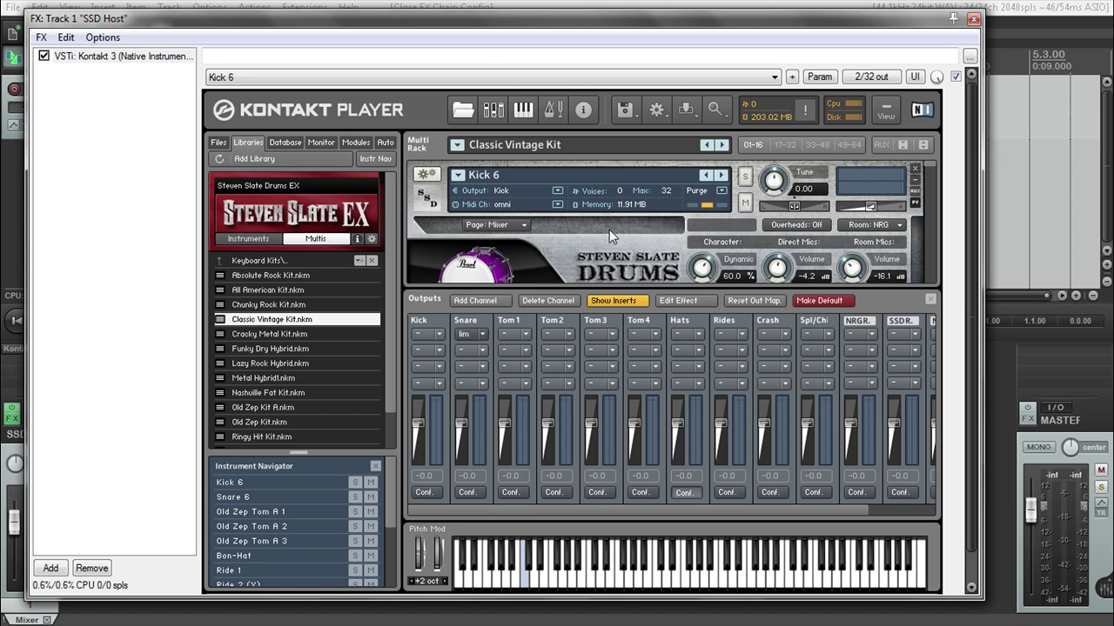
- Build multichannel routing for the Kontakt outputs, adding tracks Kt. Kick through Kt. unassigned [4]
right_click(102, 58)
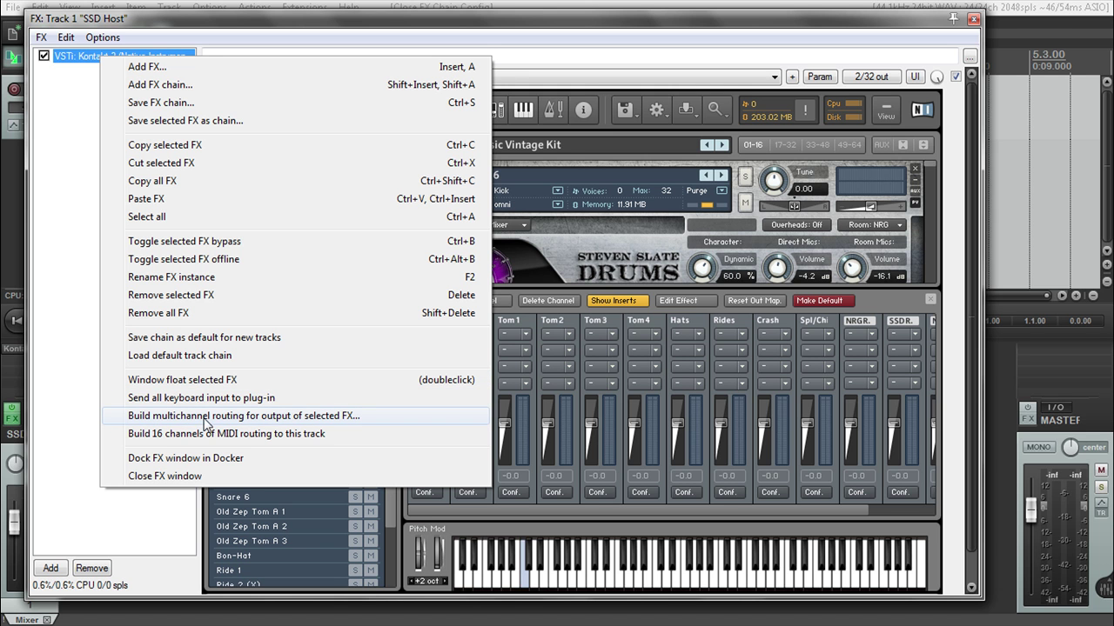
left_click(301, 417)
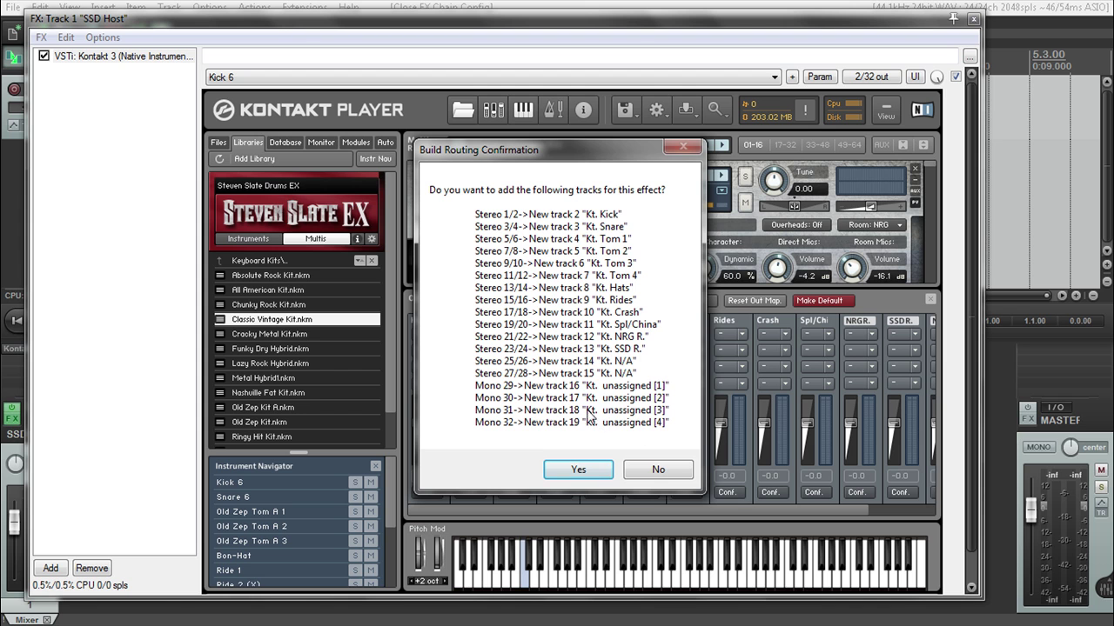
left_click(574, 470)
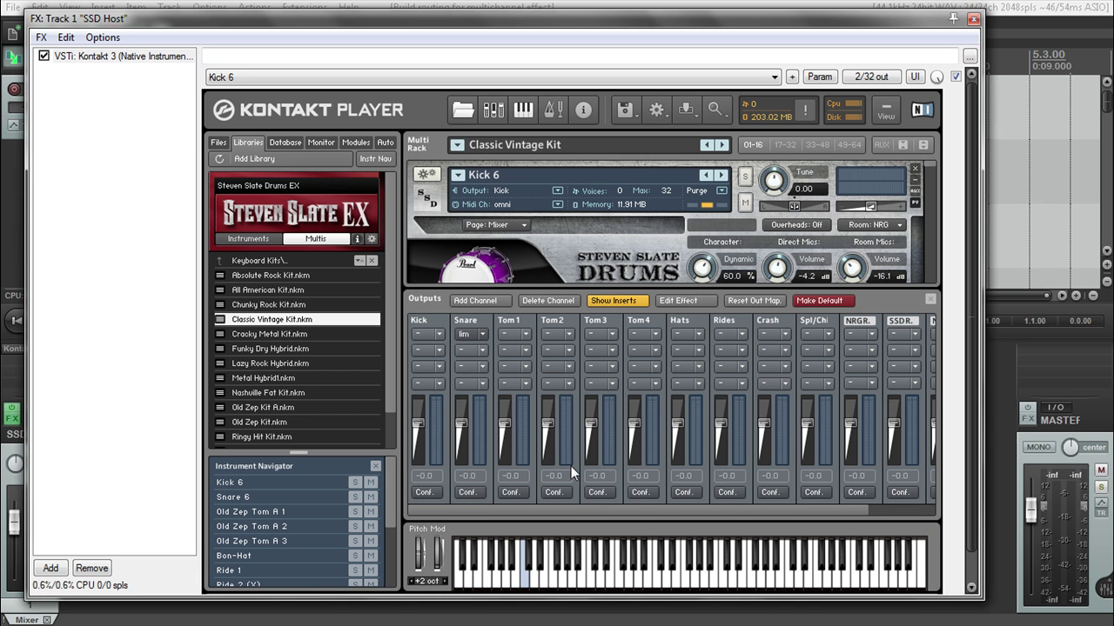
- Close the Kontakt window, hide the mixer, fit all 19 tracks in view, and save the project
left_click(972, 19)
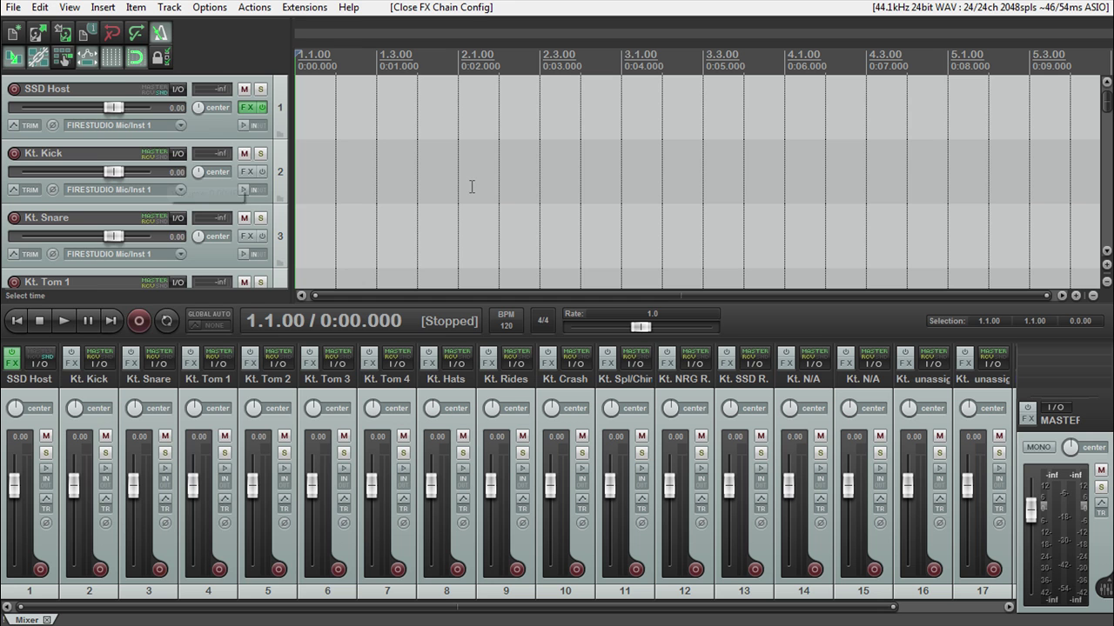
left_click(78, 8)
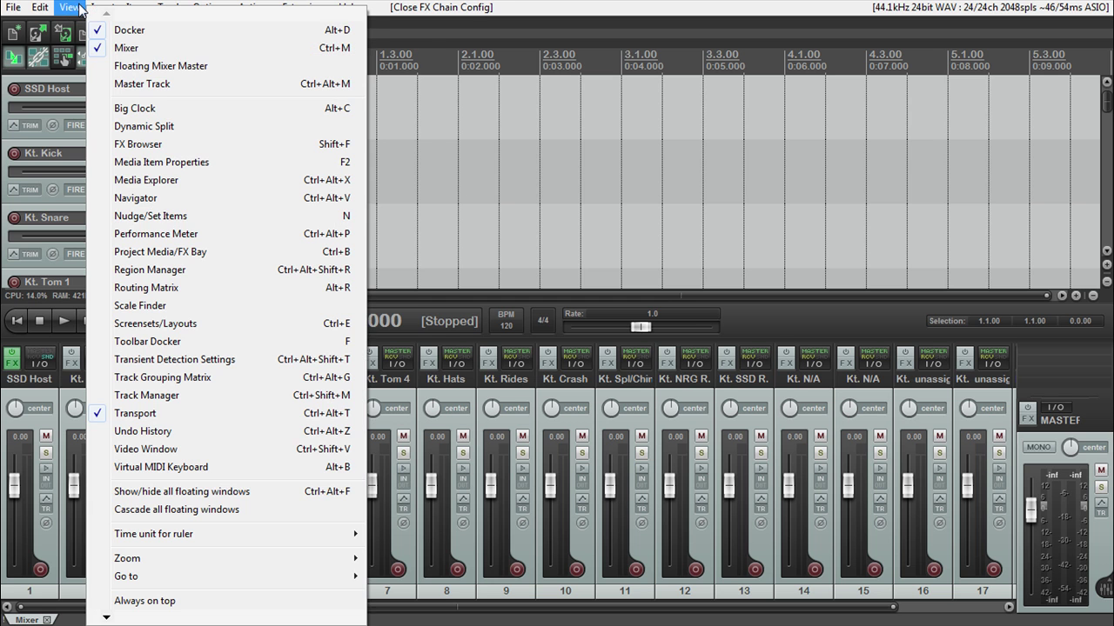
left_click(126, 48)
left_click(1106, 569)
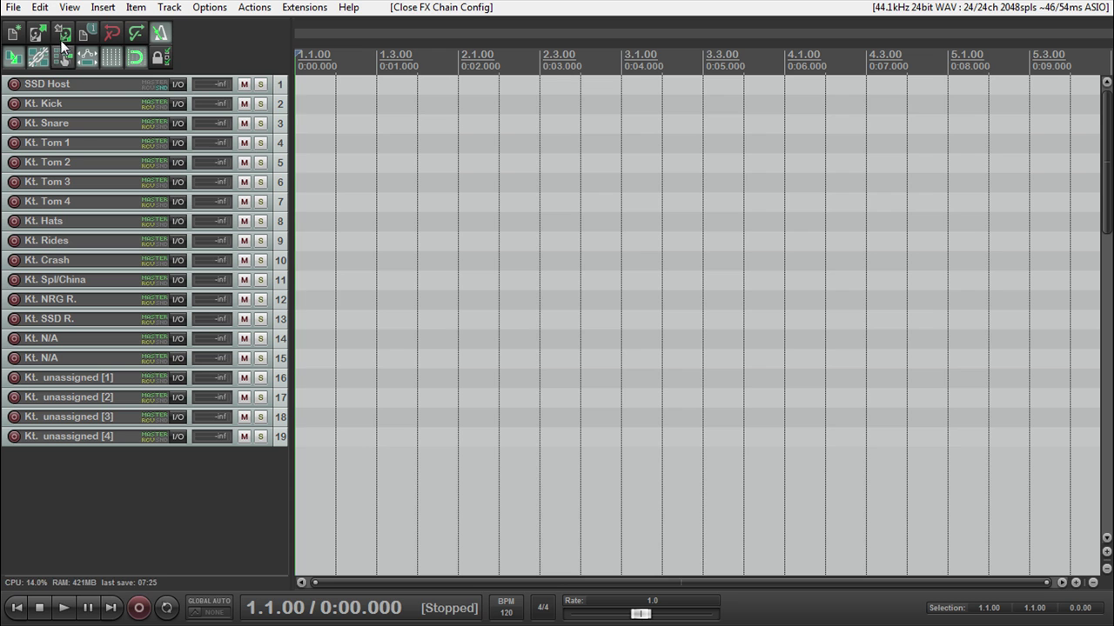
left_click(62, 33)
- Show the Virtual MIDI Keyboard from the View menu
left_click(74, 9)
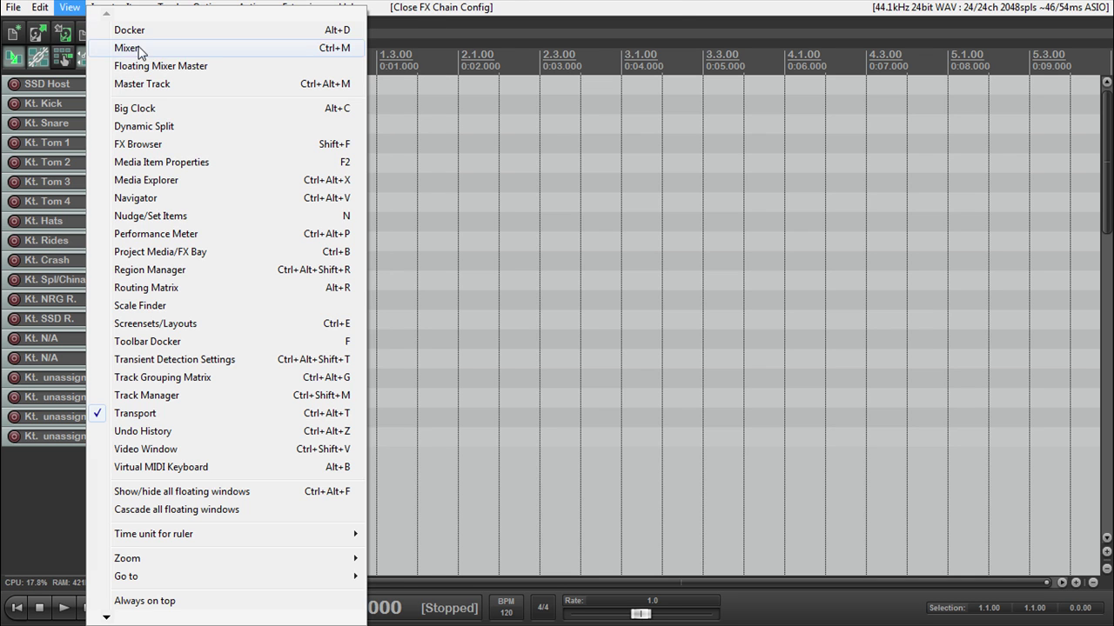
left_click(69, 8)
left_click(70, 9)
left_click(70, 9)
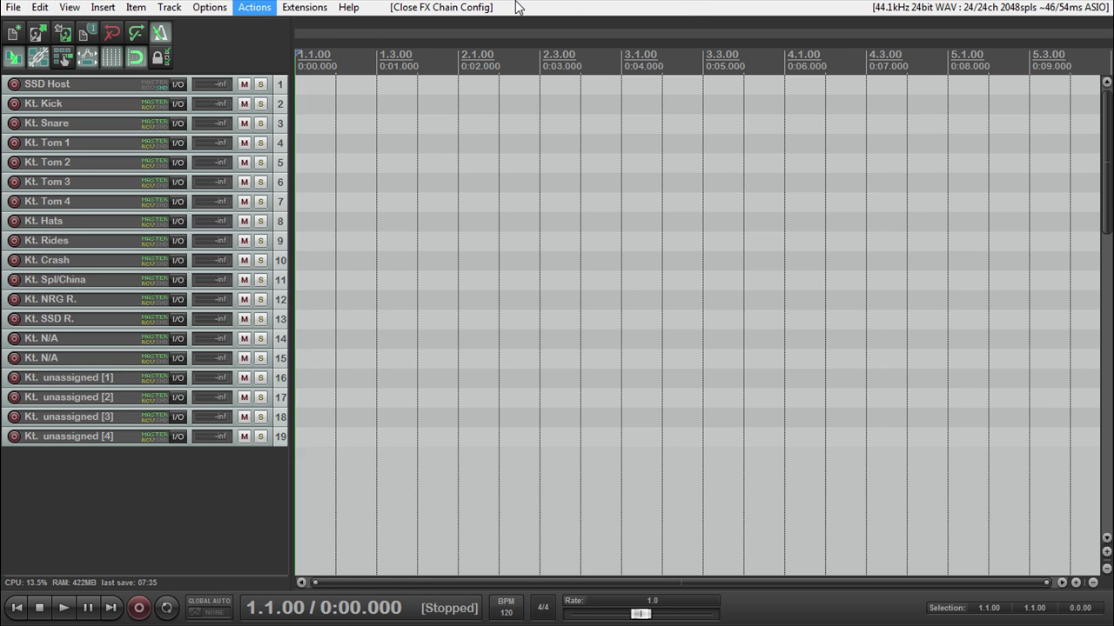
key("alt+b")
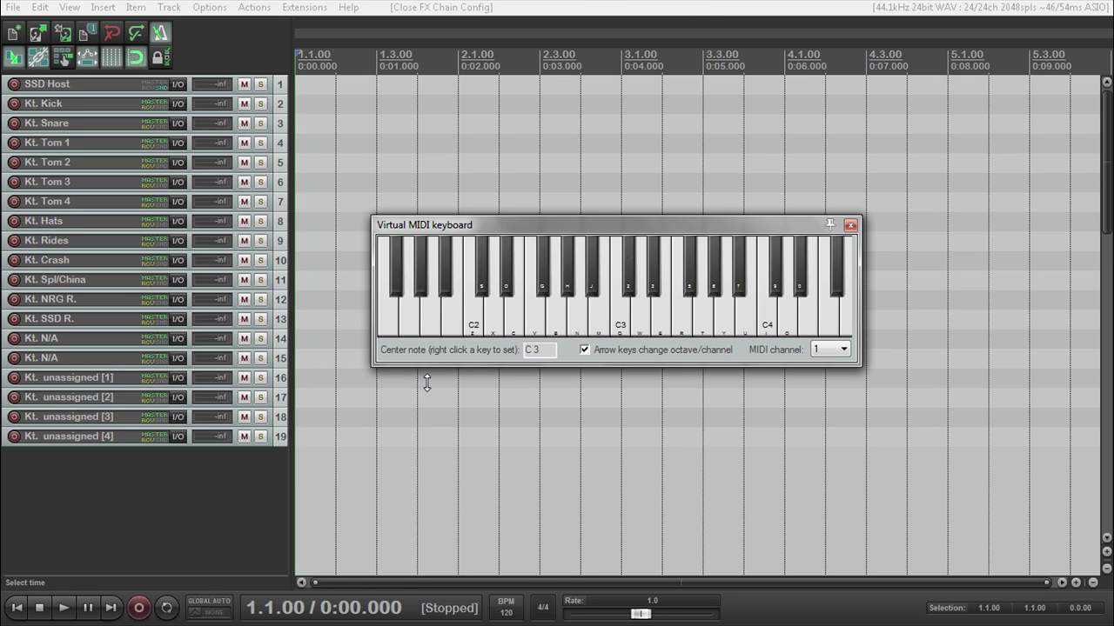
- Set the SSD Host track's input to MIDI > All MIDI Inputs > All Channels
left_click(73, 90)
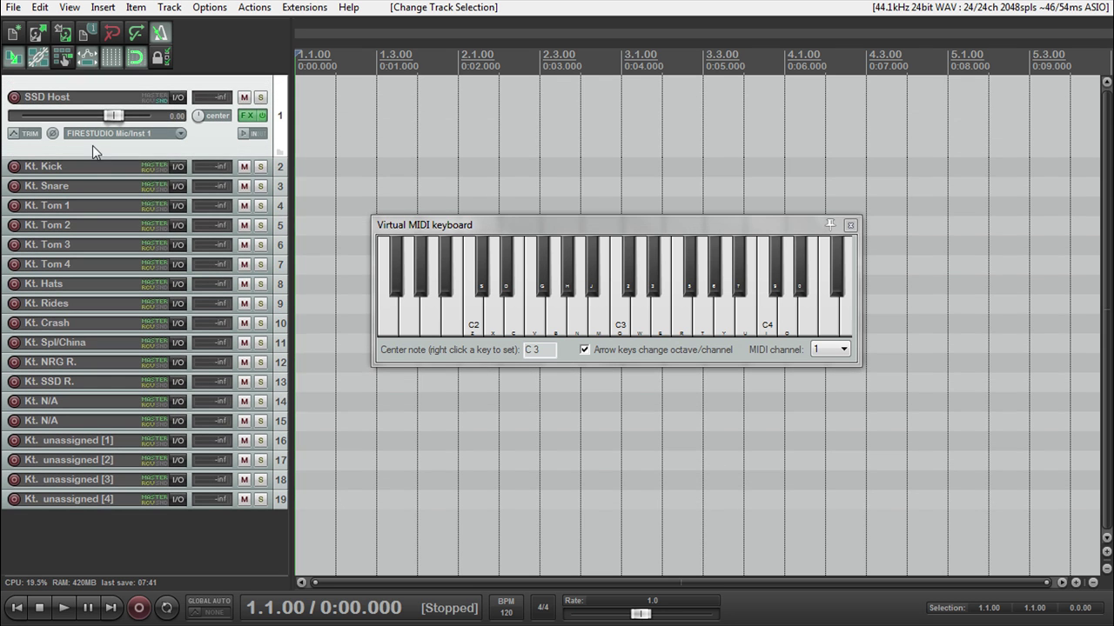
left_click(103, 133)
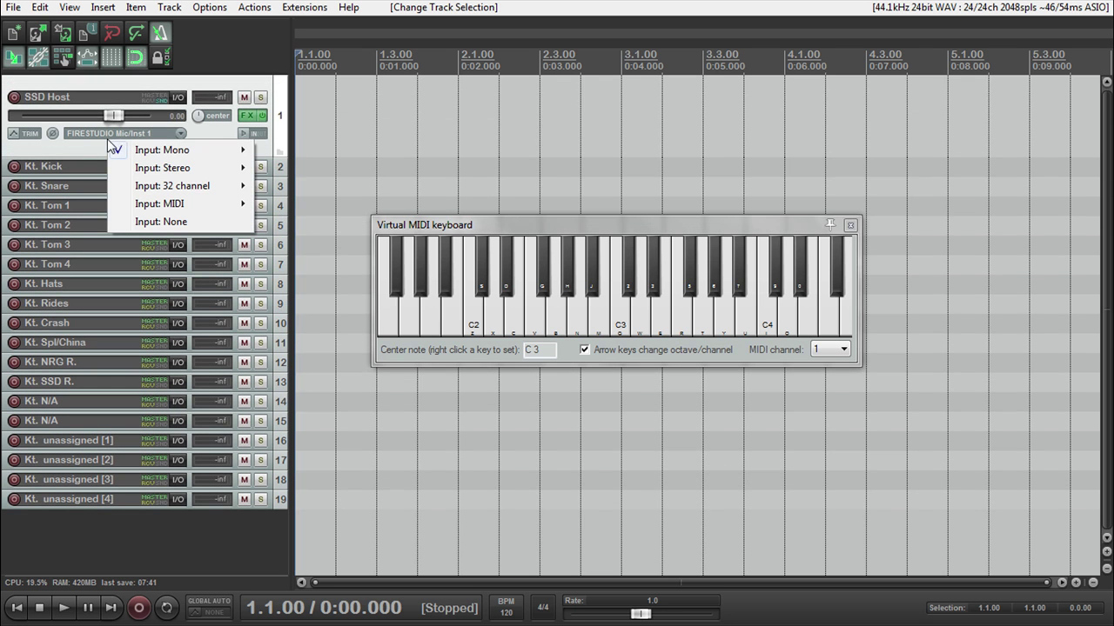
mouse_move(233, 211)
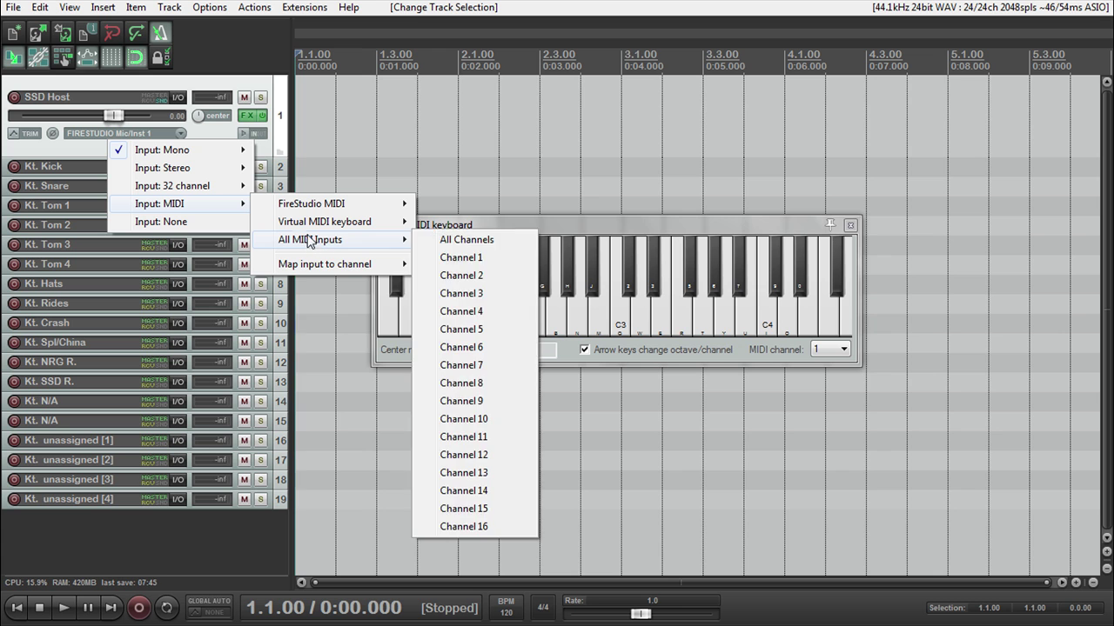
mouse_move(314, 248)
left_click(444, 240)
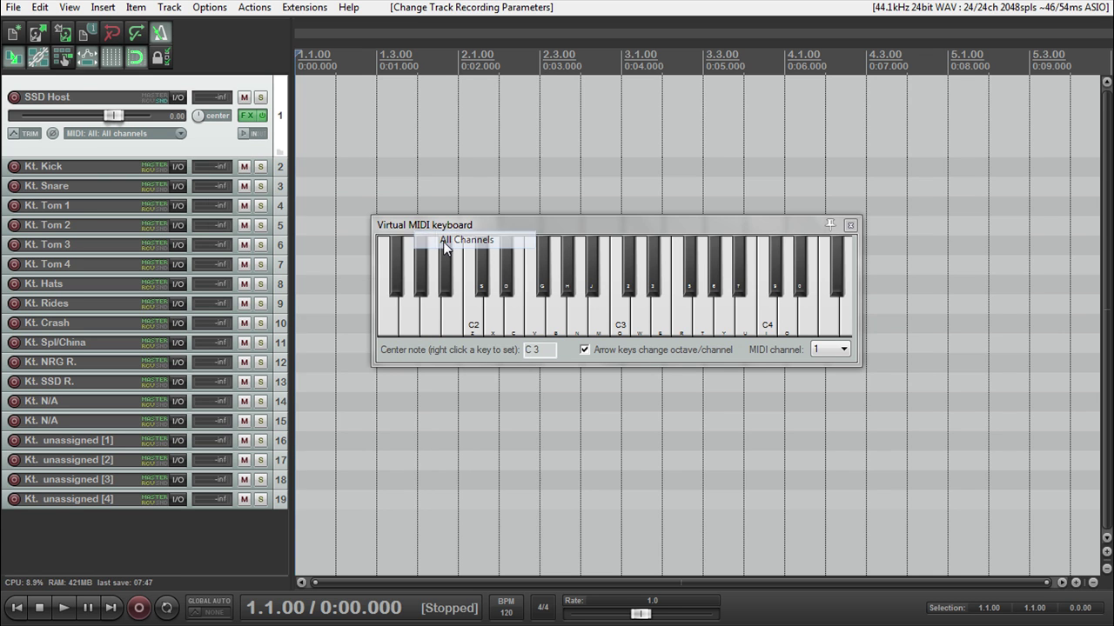
- Record-arm SSD Host and turn on its input monitoring, playing C2 as a test
left_click(14, 98)
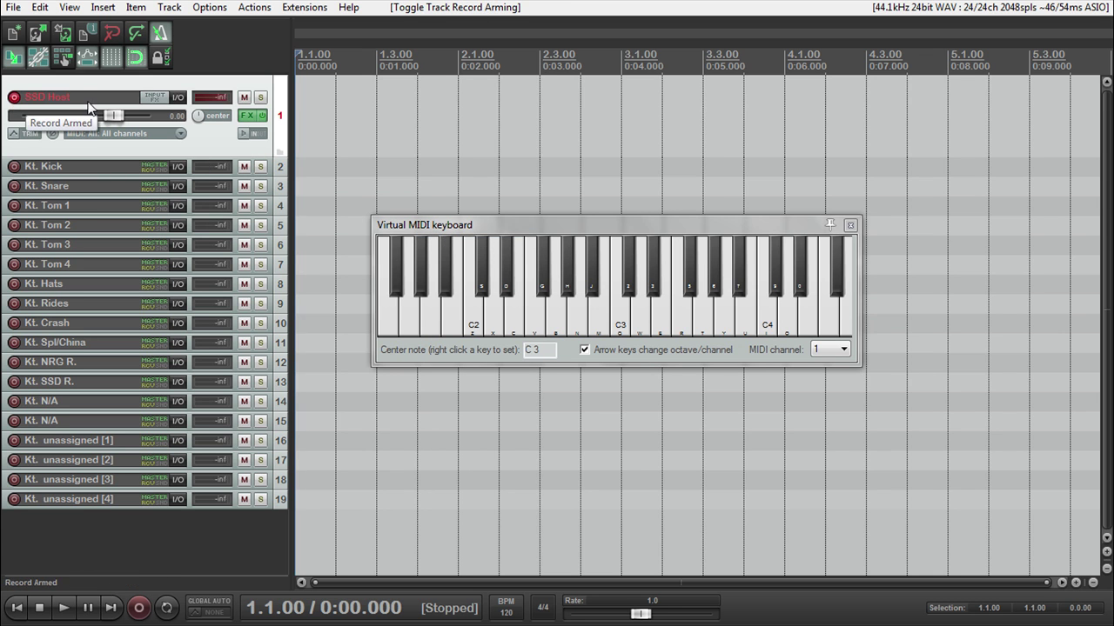
left_click(477, 319)
left_click(542, 326)
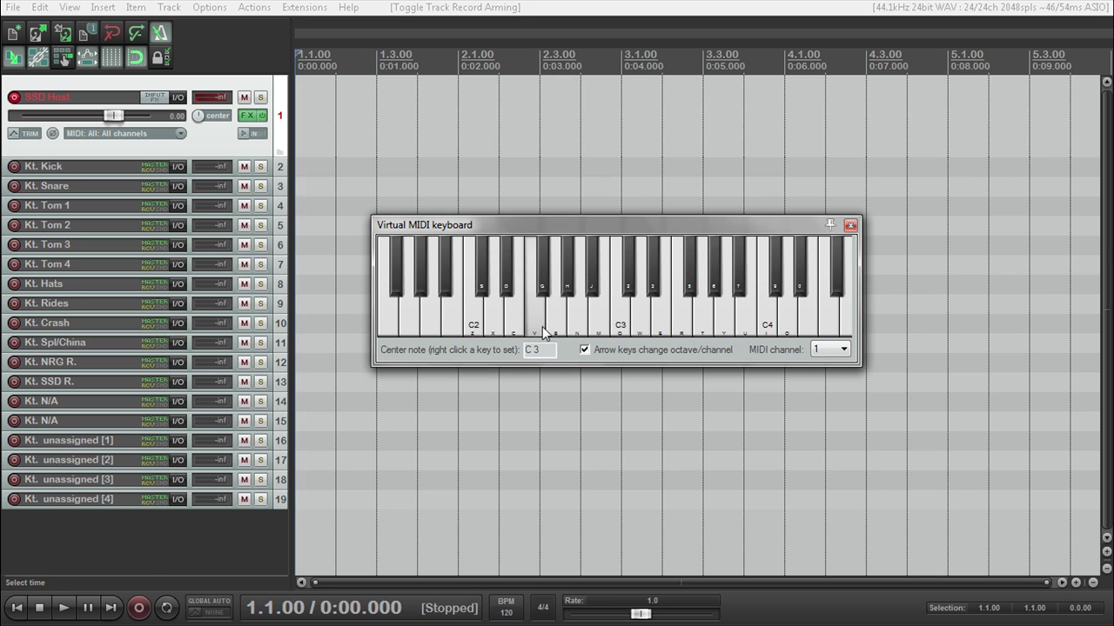
left_click(243, 133)
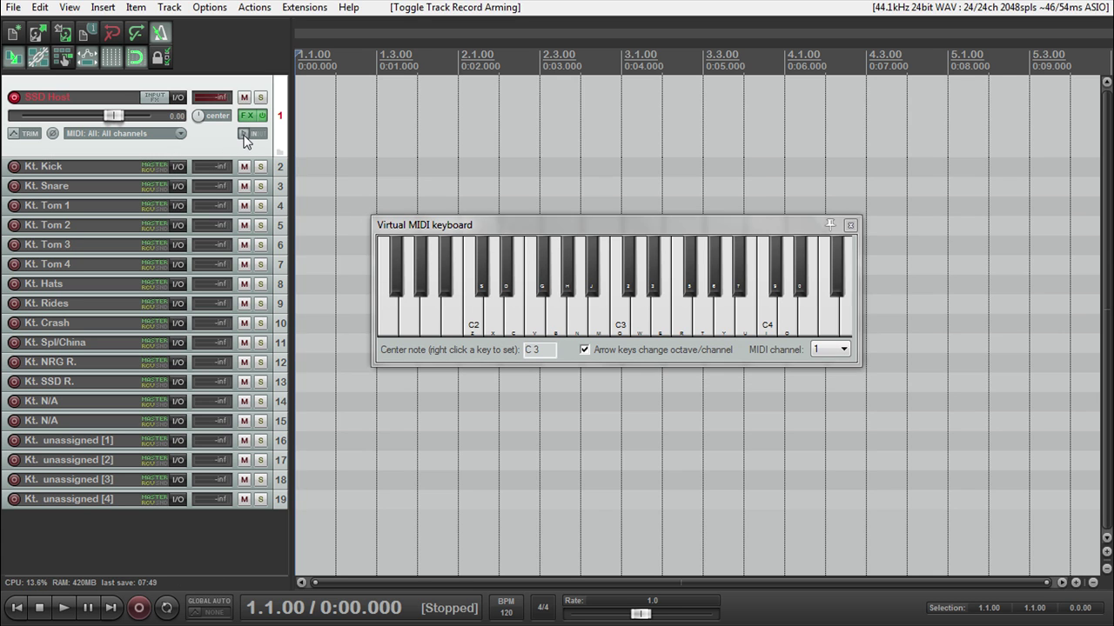
- Play C2, D2, F2, A2, C3, D3, E3, G3, A3 and B3 to test kick, snare, toms, rides, crash and hats
left_click(479, 331)
left_click(504, 334)
left_click(530, 329)
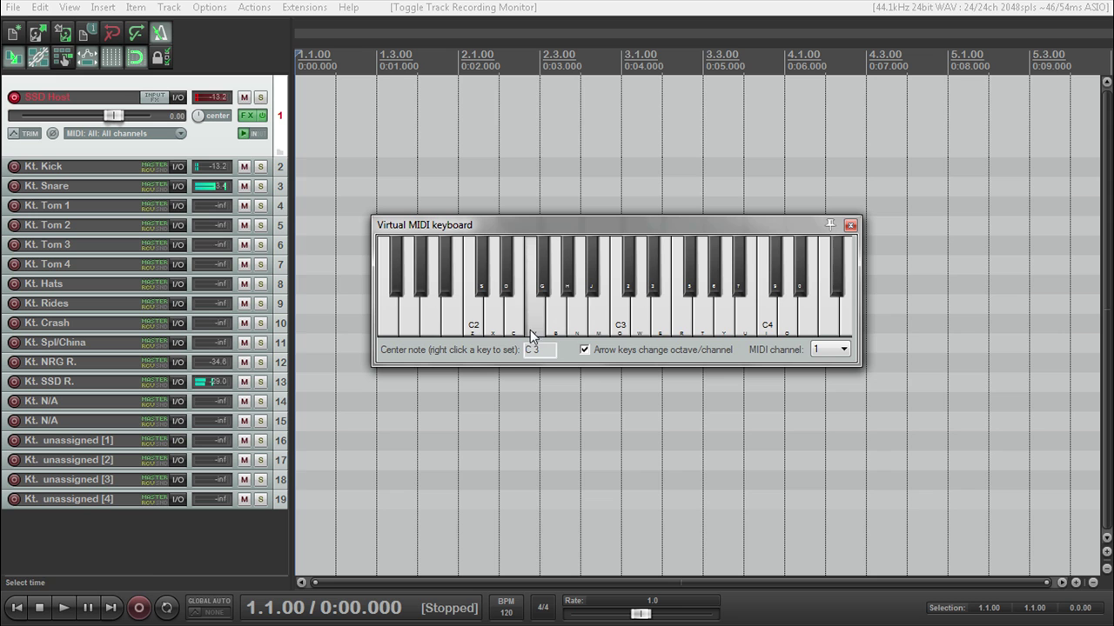
left_click(574, 331)
left_click(616, 331)
left_click(644, 331)
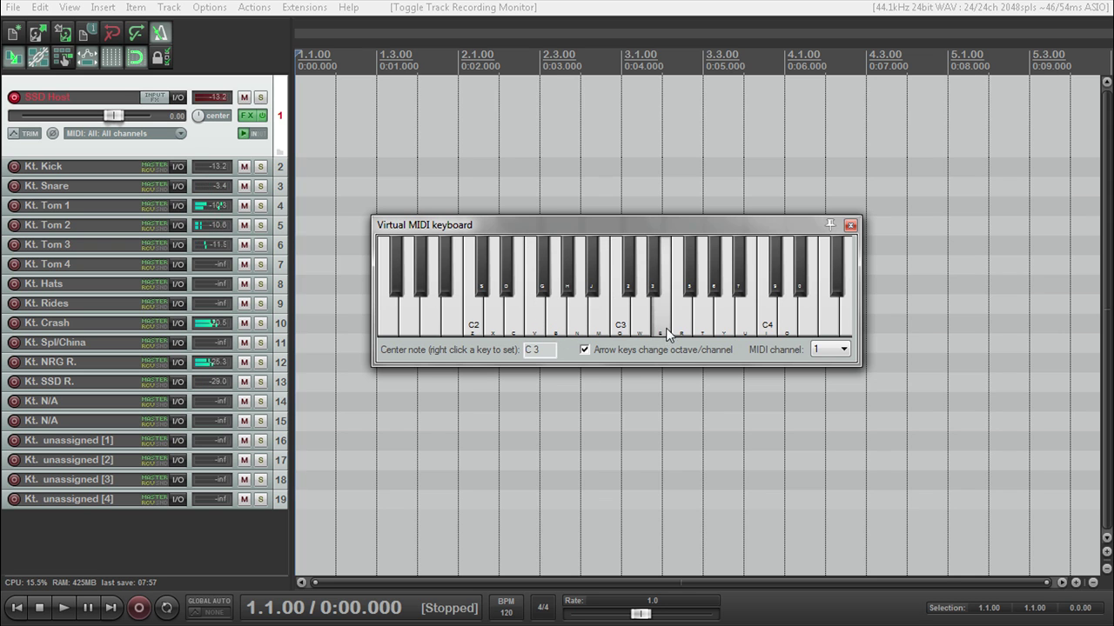
left_click(668, 327)
left_click(697, 328)
left_click(728, 330)
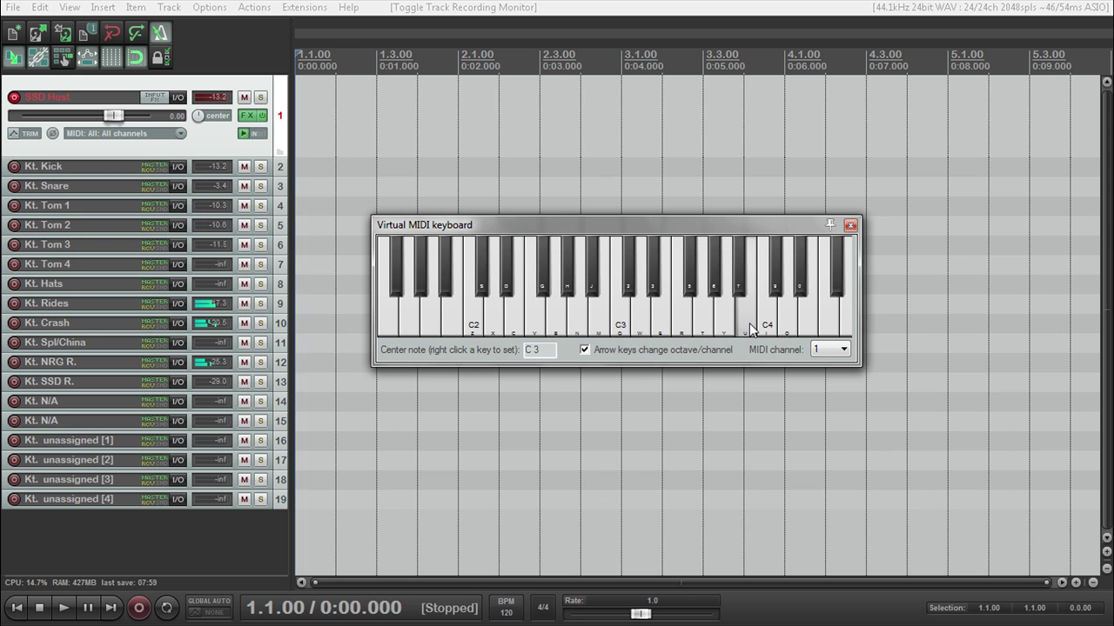
left_click(749, 323)
- Play a few higher notes plus C3, B2, D#2 and C2, then revisit SSD Host's input choices
left_click(831, 318)
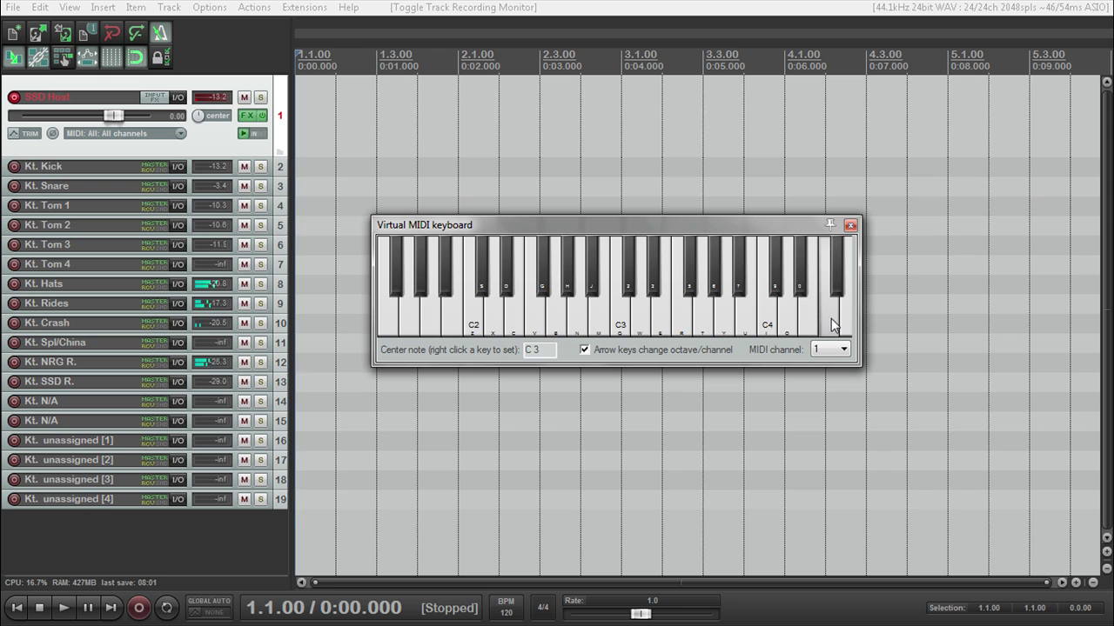
left_click(842, 293)
left_click(836, 266)
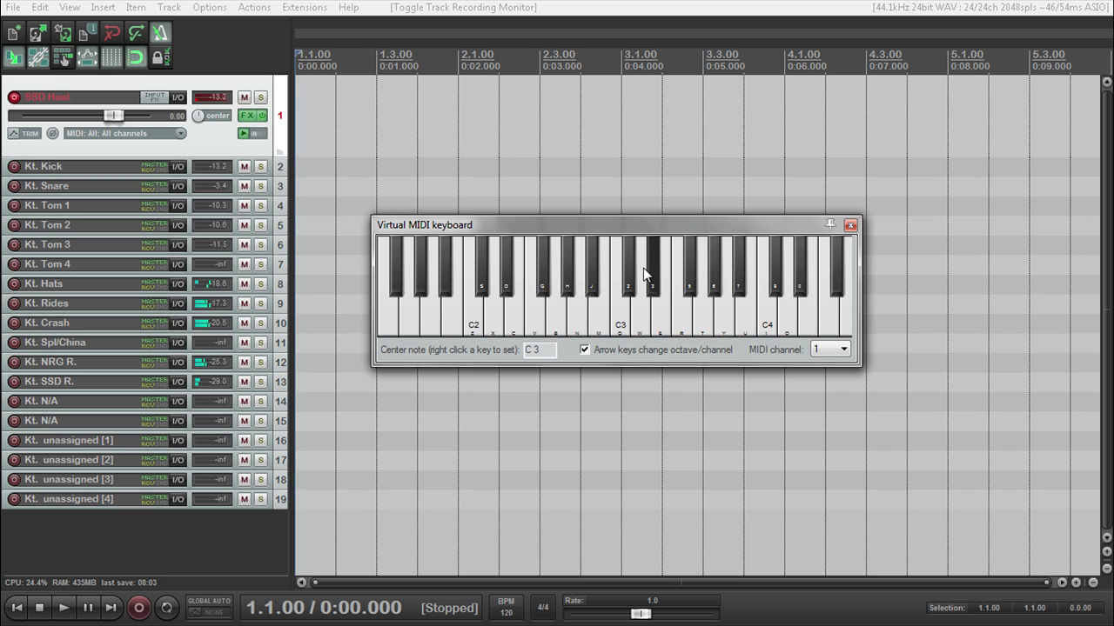
left_click(620, 309)
left_click(578, 313)
left_click(506, 281)
left_click(471, 309)
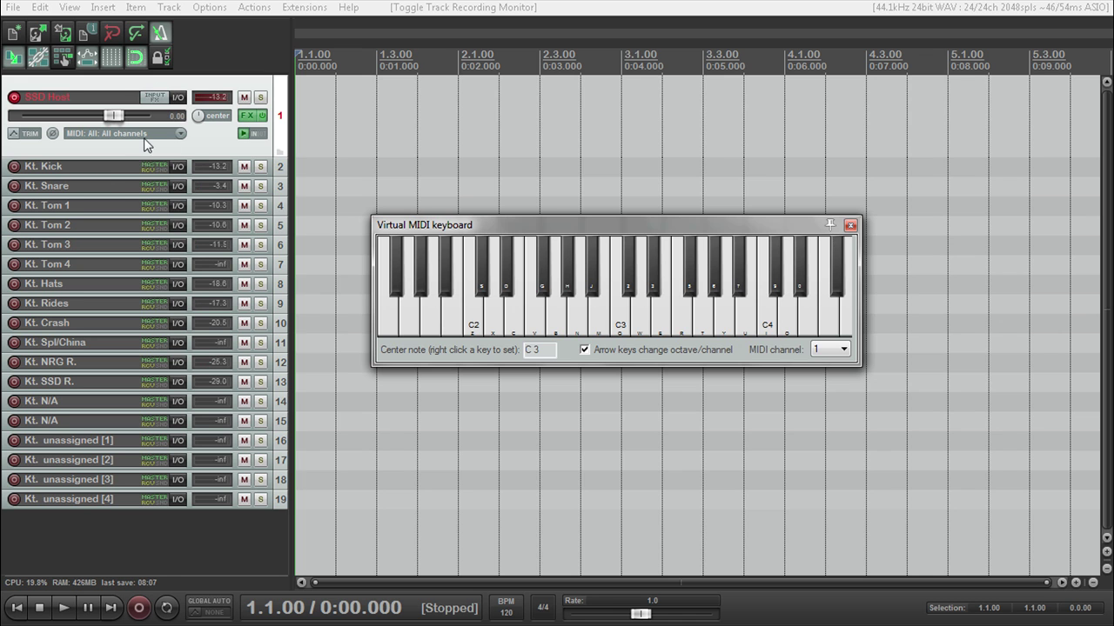
left_click(165, 133)
- Disarm SSD Host and delete the six unused tracks 14–19 (Kt. N/A and Kt. unassigned)
left_click(14, 96)
left_click(100, 405)
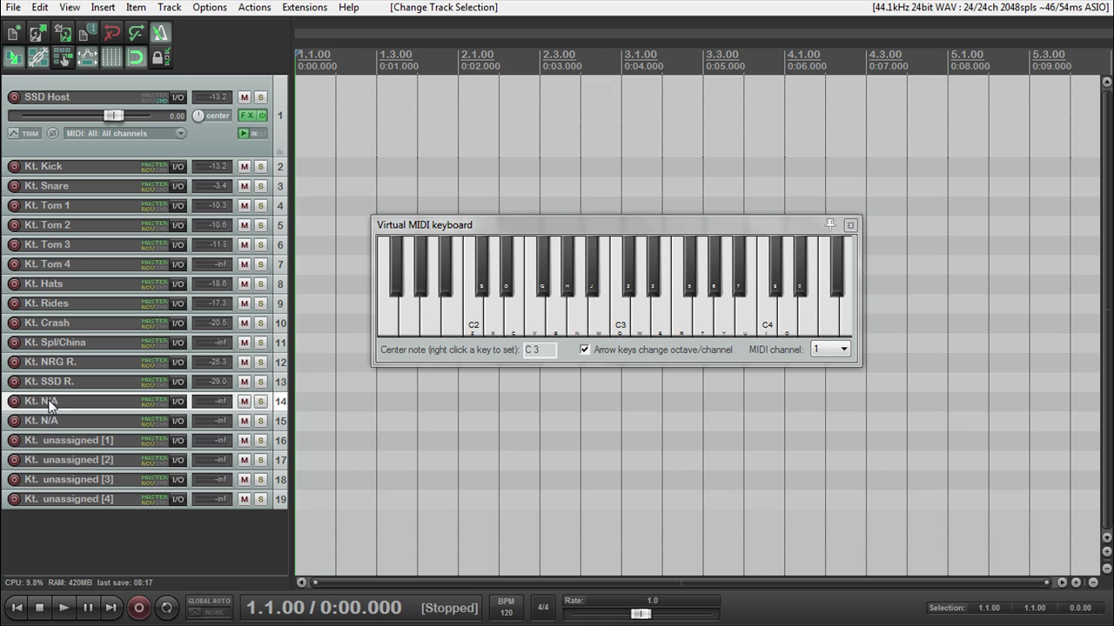
left_click(94, 499, "shift")
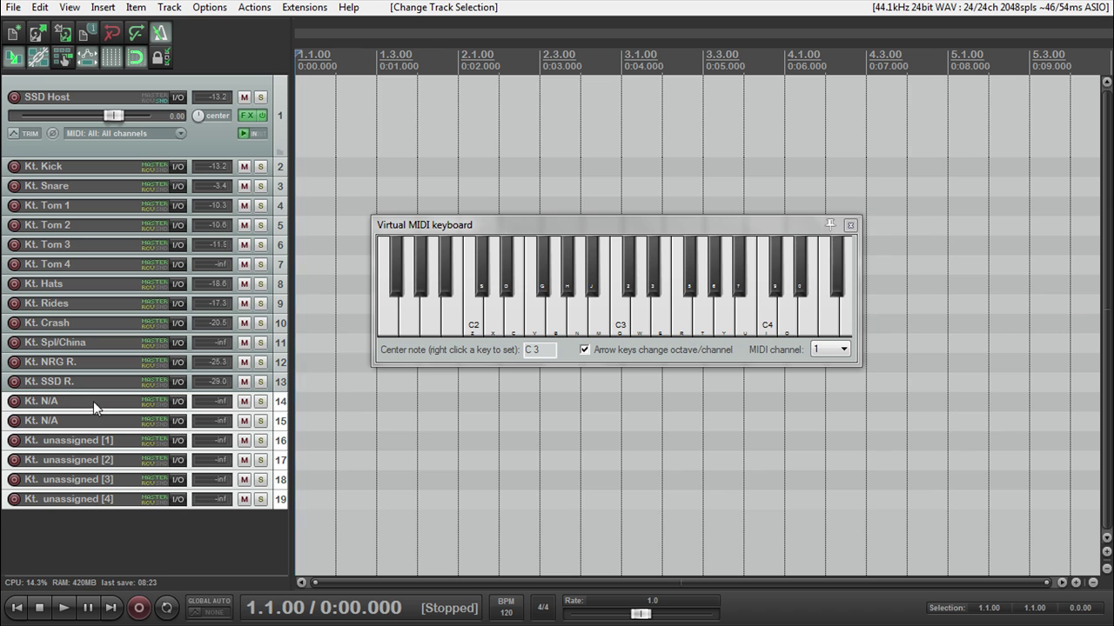
key("Delete")
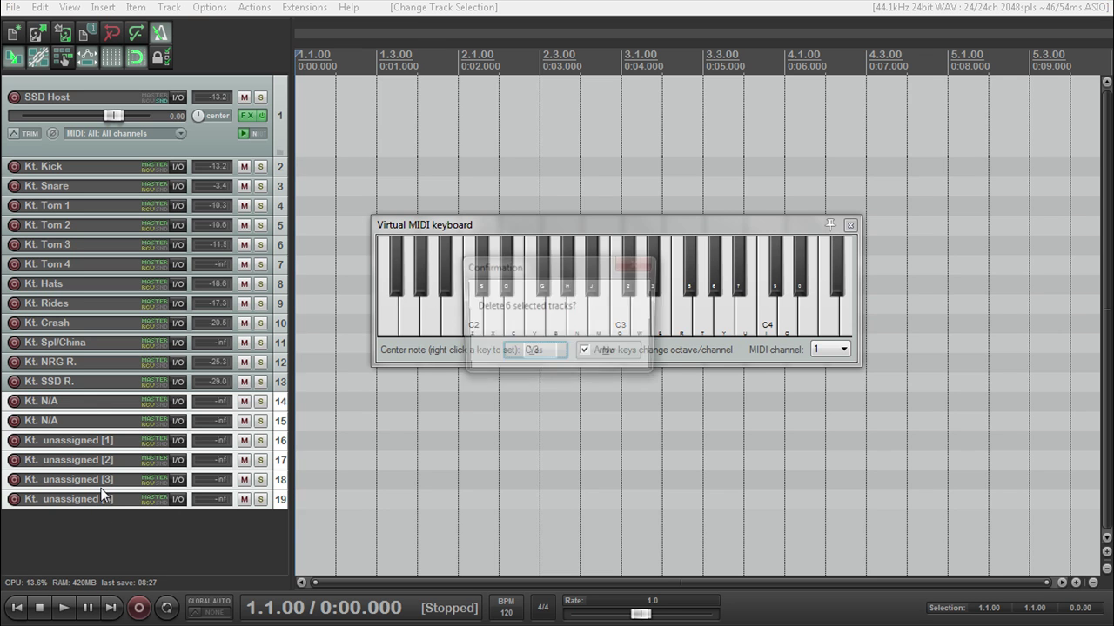
left_click(543, 351)
left_click(527, 480)
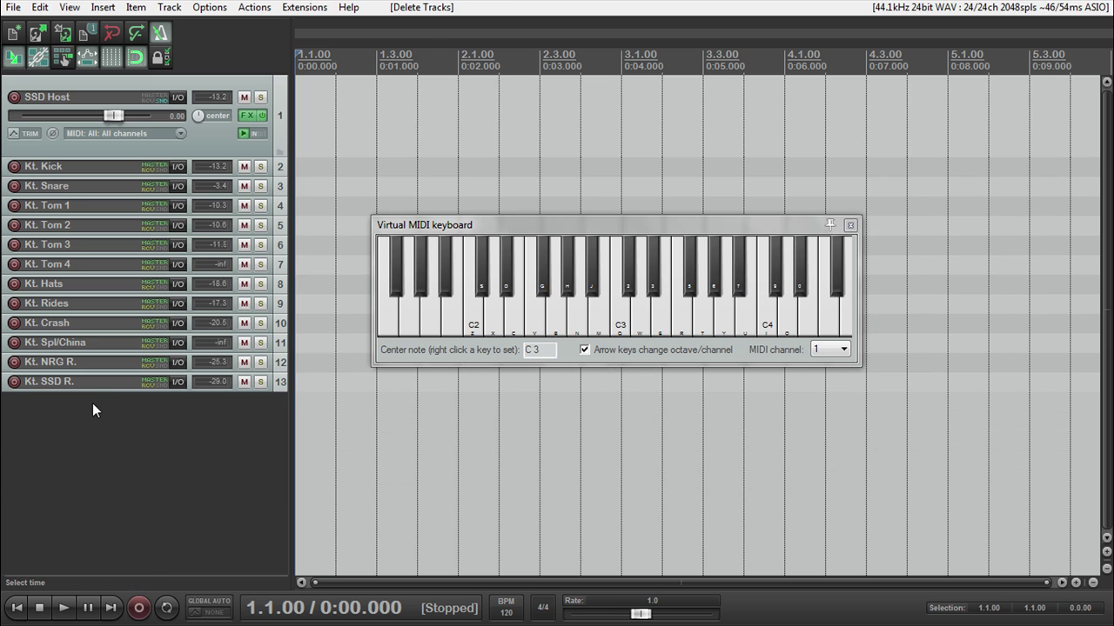
- Re-arm the SSD Host track for recording with F9 and clear the track selection
left_click(485, 325)
key("F9")
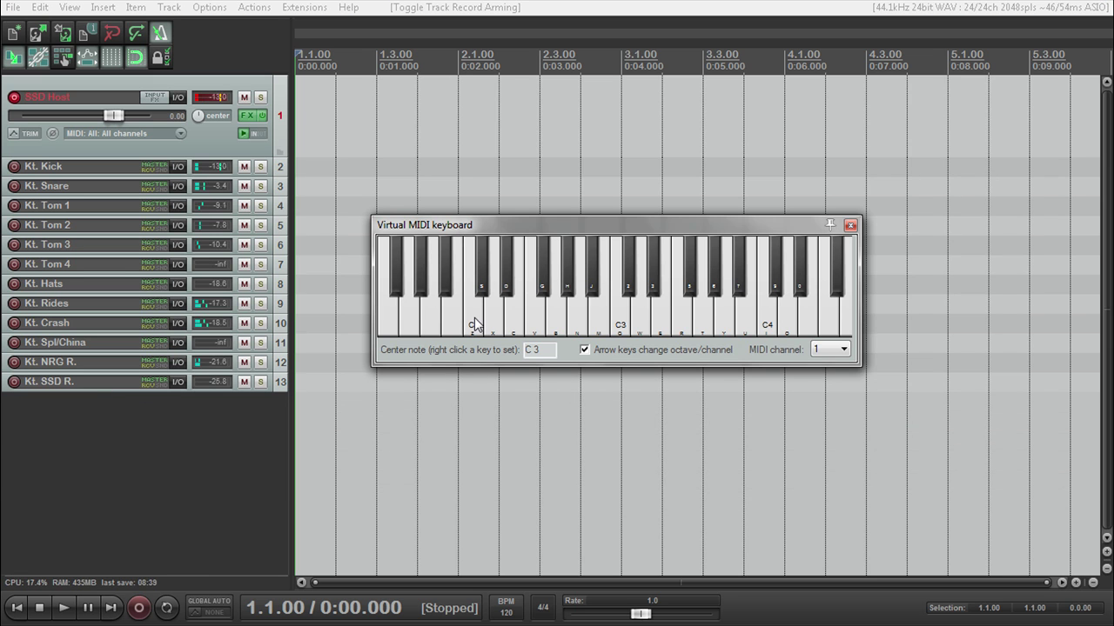
left_click(210, 134)
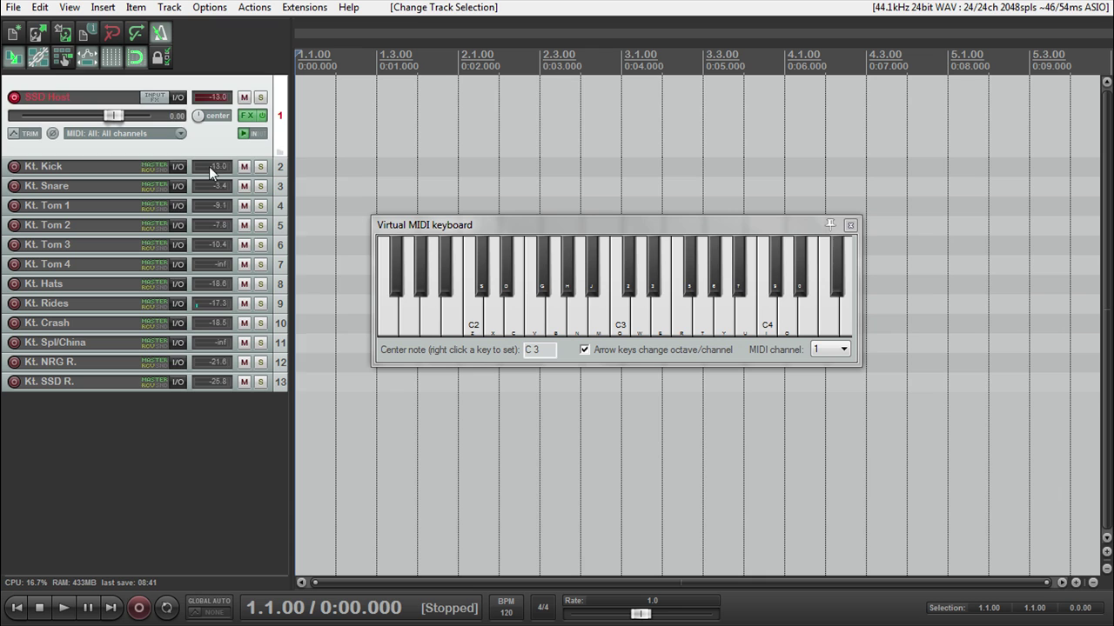
left_click(98, 516)
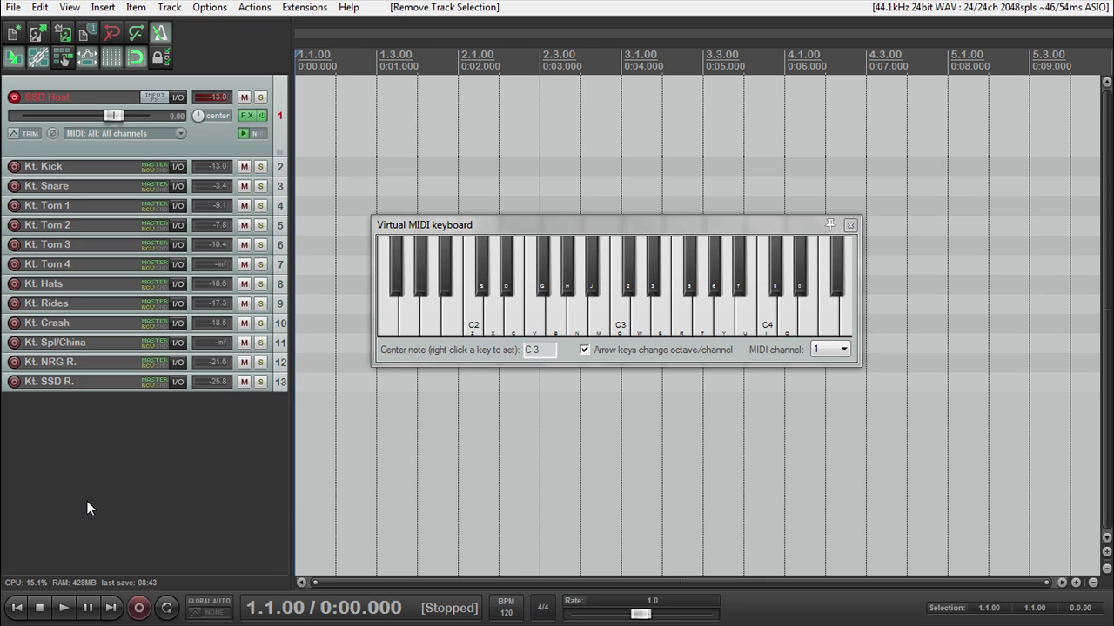
- Insert a new track and nest SSD Host plus all Kt. output tracks inside it as folder 'Drum Mix'
key("ctrl+t")
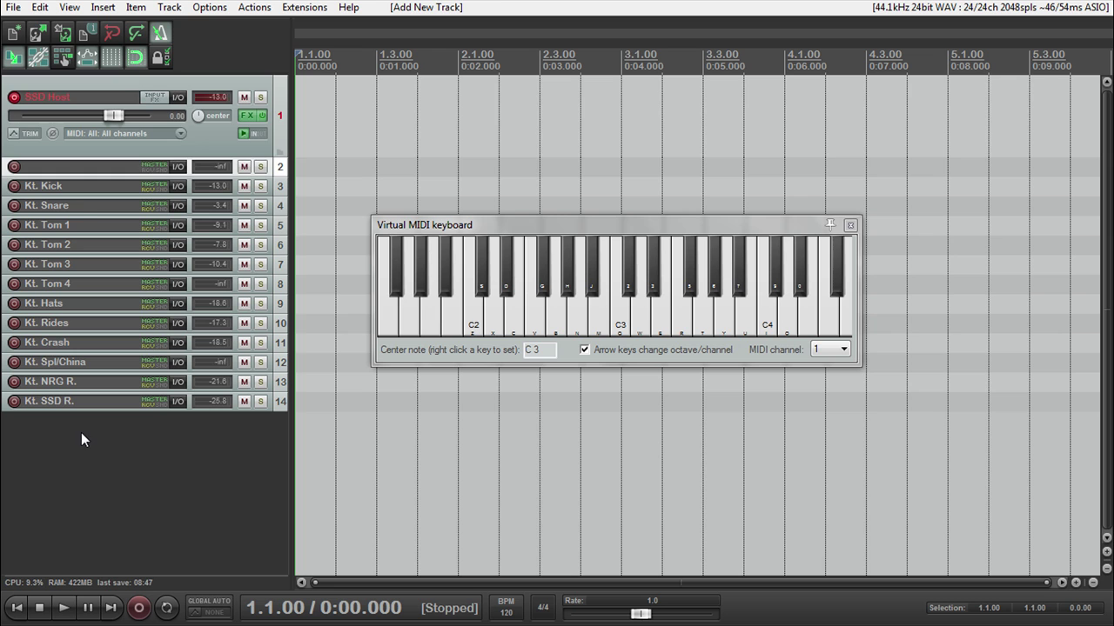
left_click_drag(190, 142, 114, 145)
left_click(199, 155)
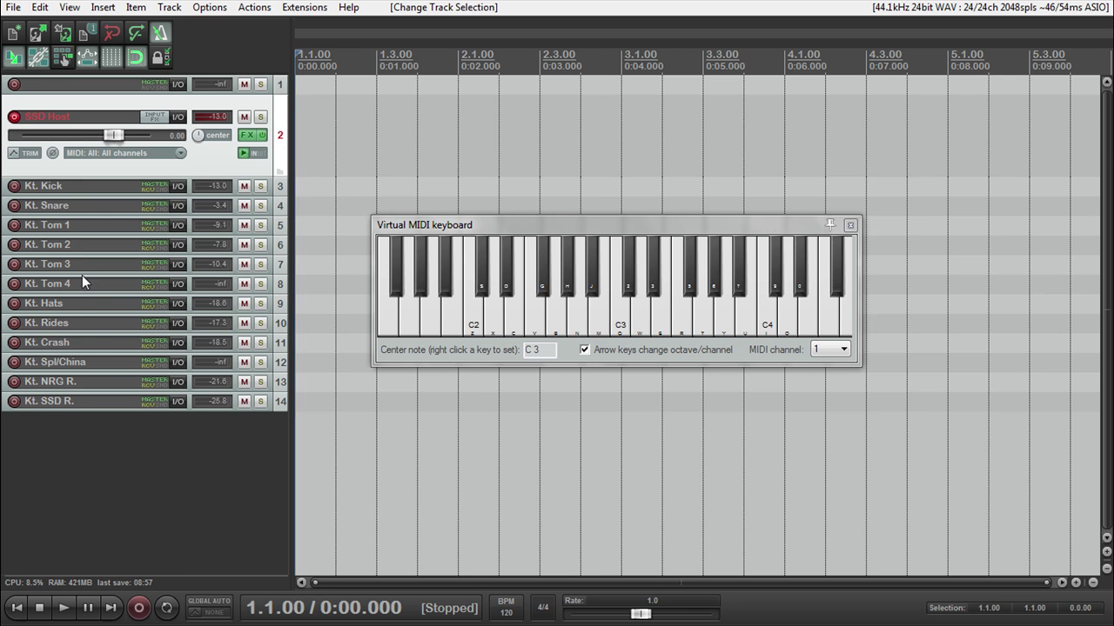
left_click(79, 401, "shift")
left_click_drag(193, 190, 128, 94)
double_click(79, 87)
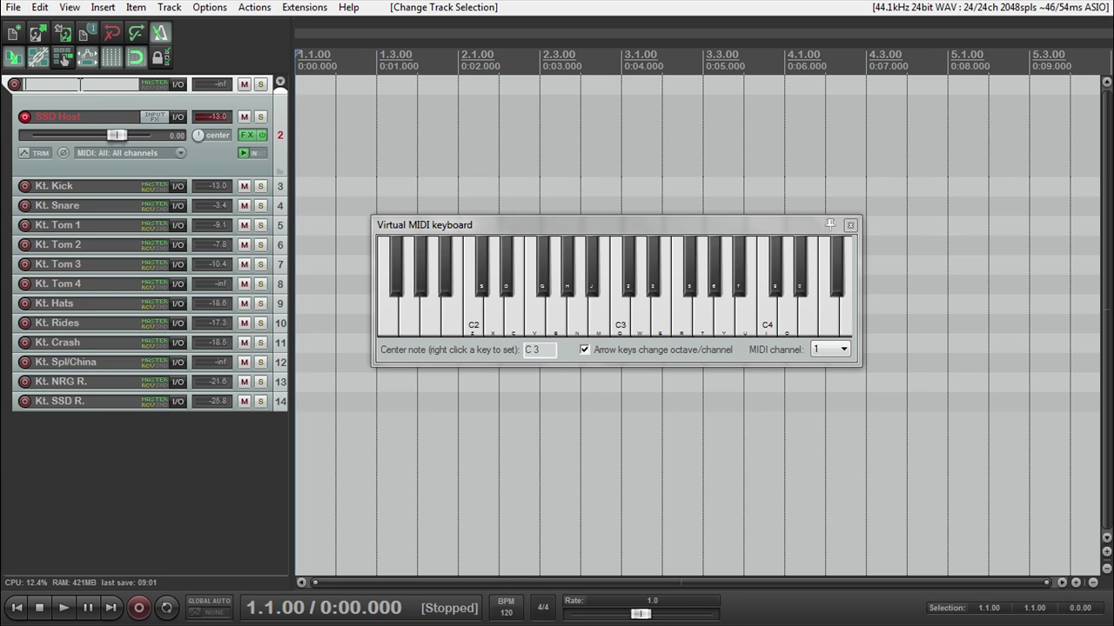
type("Drum Mix")
key("Return")
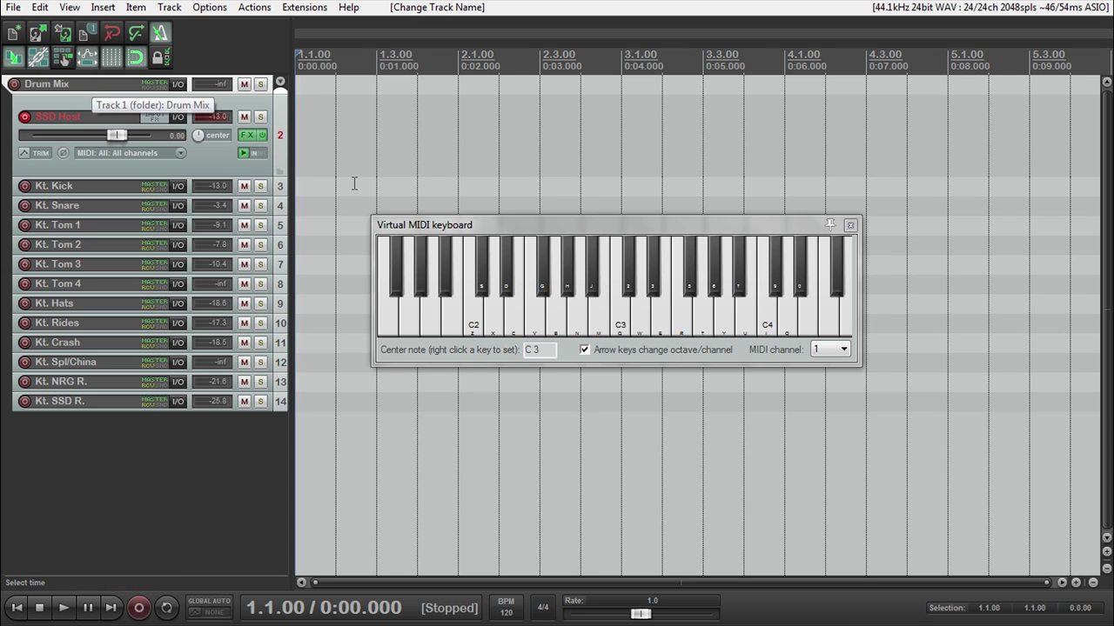
- Close the virtual MIDI keyboard and set the edit position to 1.3.00 with SSD Host selected
left_click(850, 225)
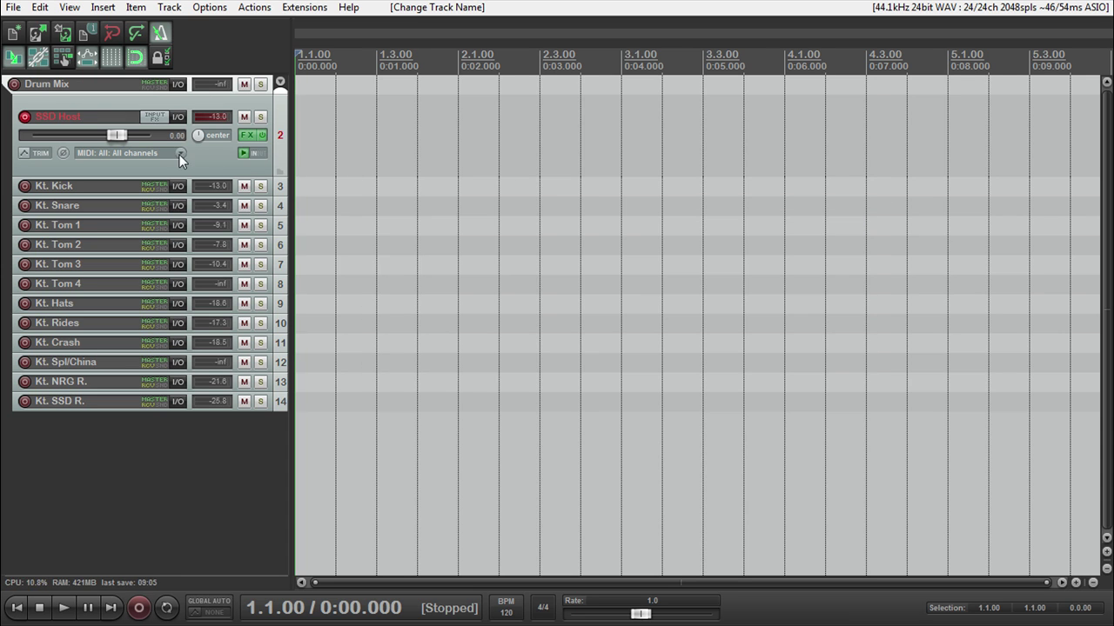
left_click(207, 168)
left_click(375, 125)
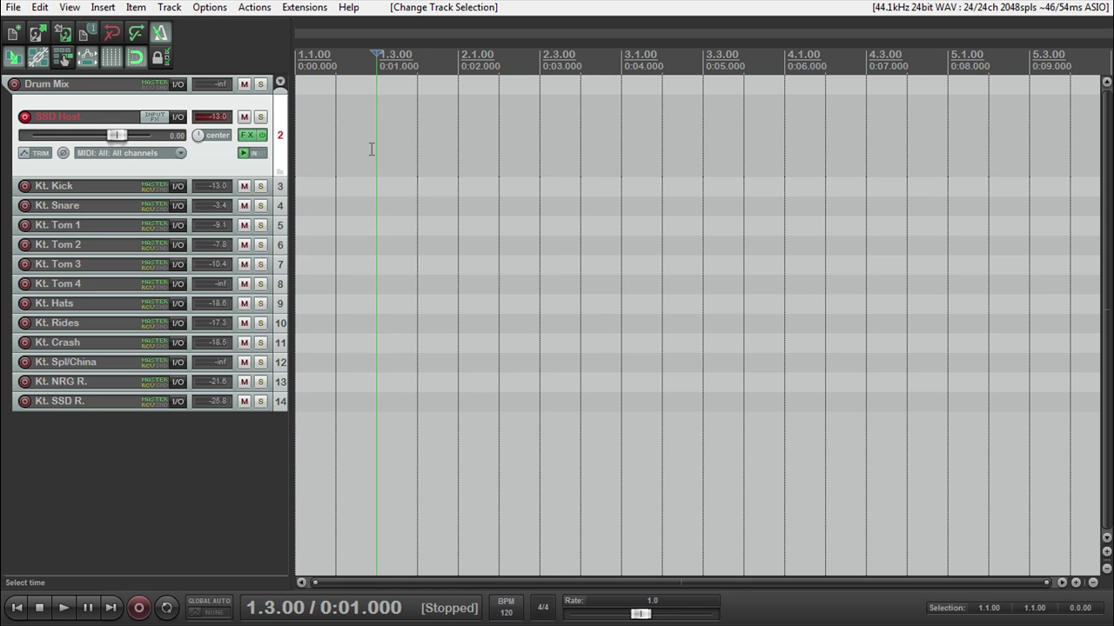
- Open the Media Explorer and browse to the 110 Nashville Chorus grooves folder
left_click(70, 7)
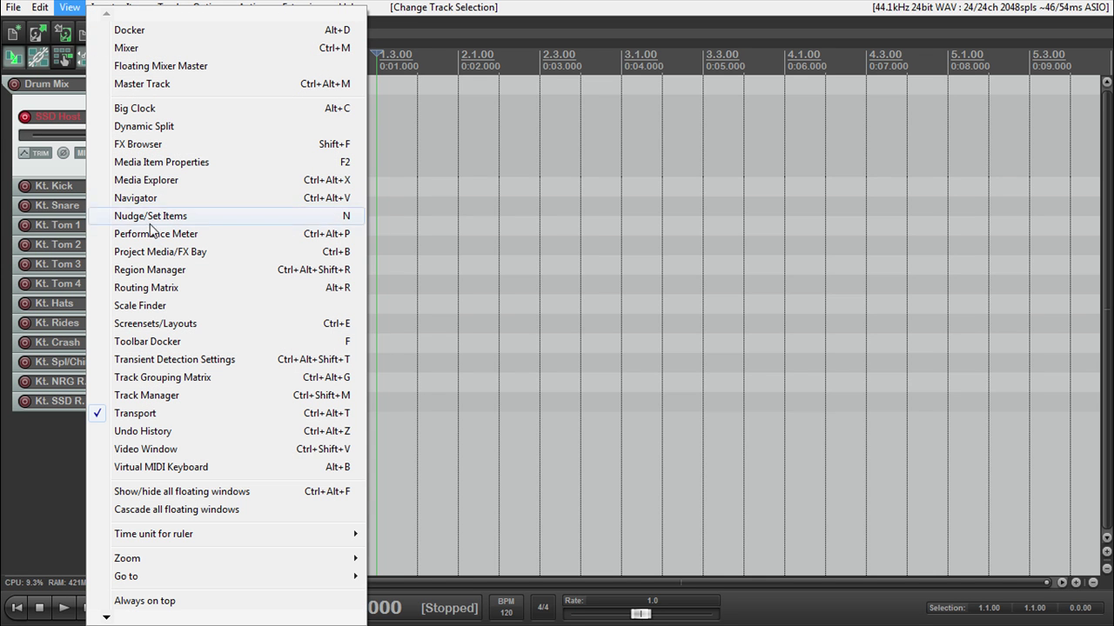
left_click(171, 182)
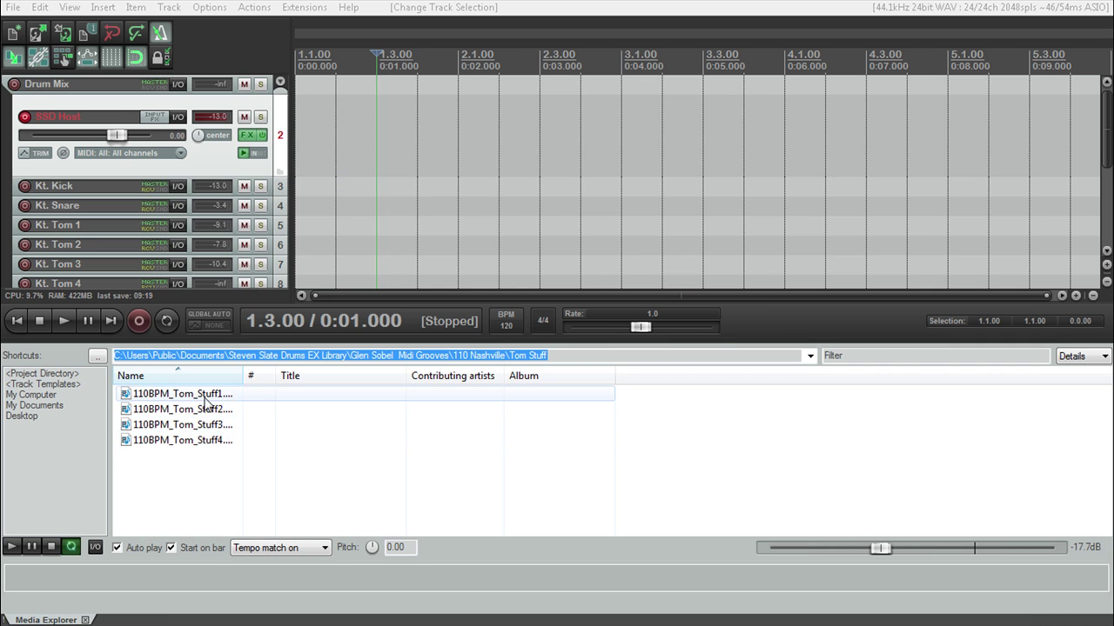
left_click(97, 357)
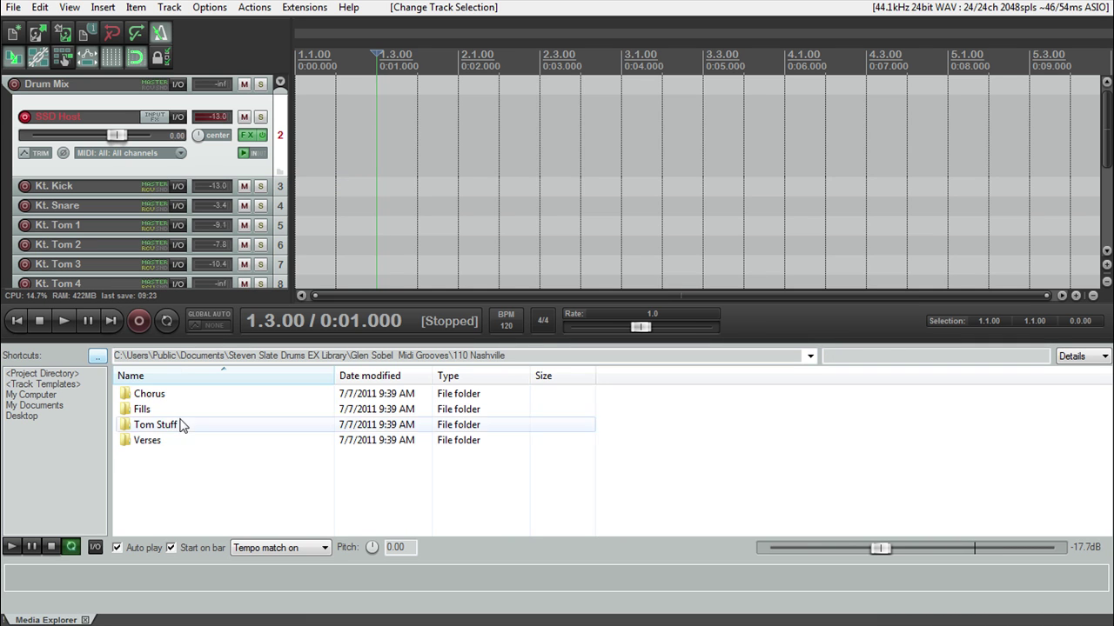
double_click(144, 395)
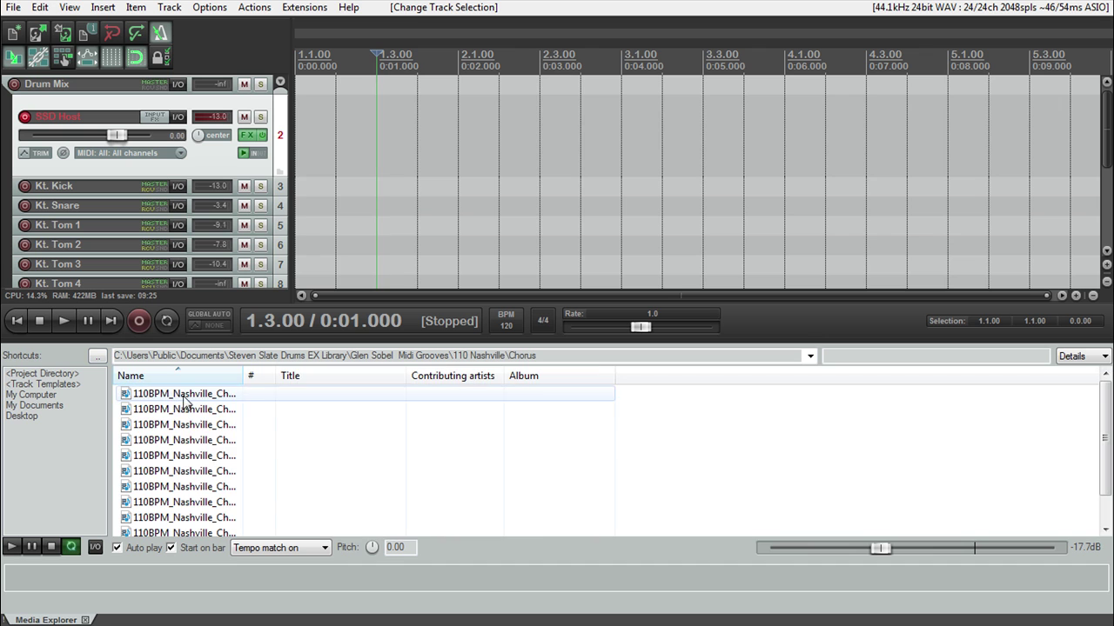
- Preview 110BPM_Nashville_Chorus4_rides.MID and place it on the SSD Host track at bar 2
left_click(191, 442)
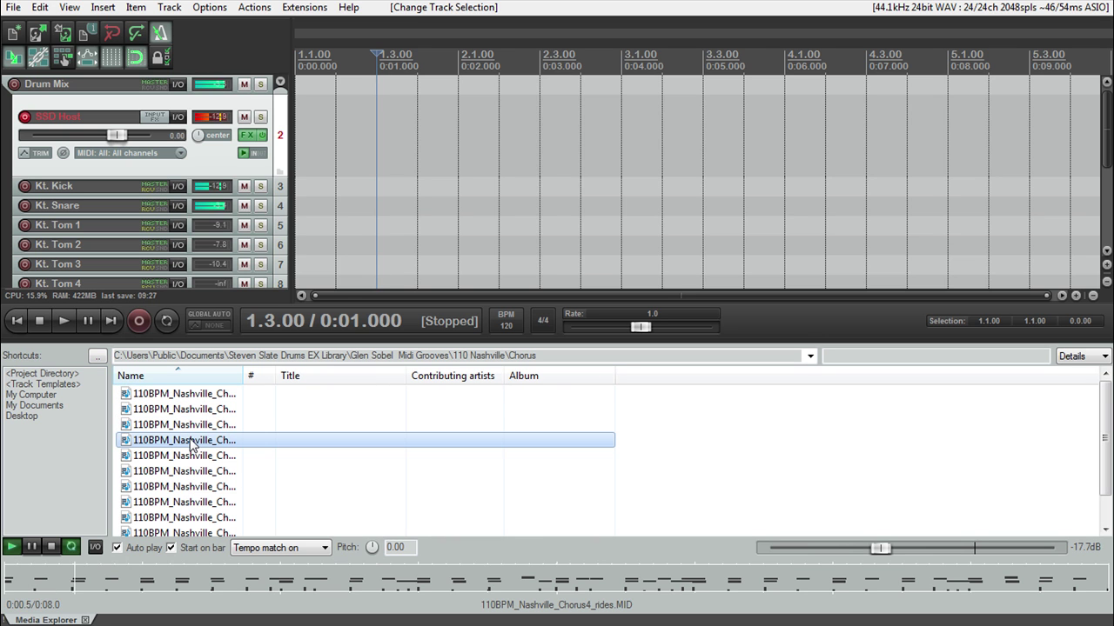
left_click_drag(191, 444, 459, 147)
scroll(575, 165, "down", 5)
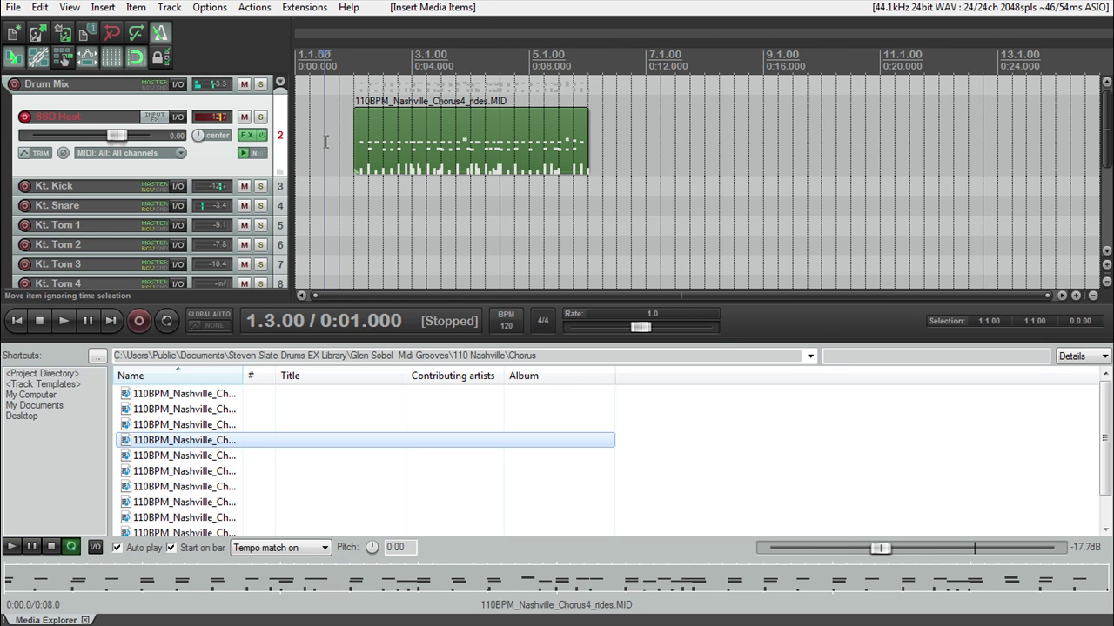
left_click(197, 155)
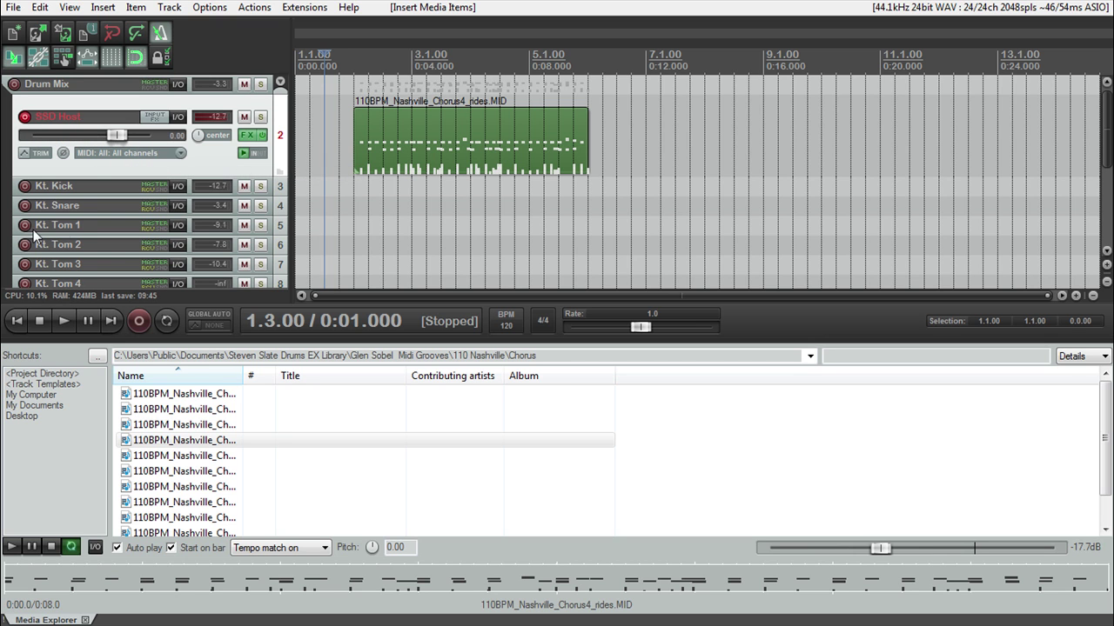
scroll(99, 211, "down", 2)
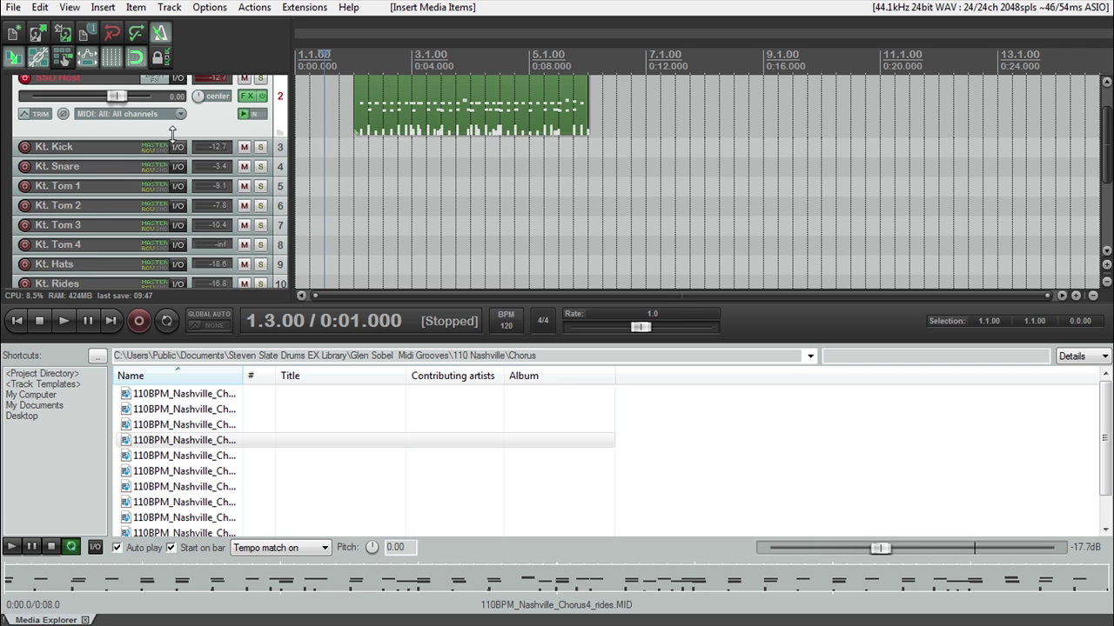
scroll(154, 166, "up", 1)
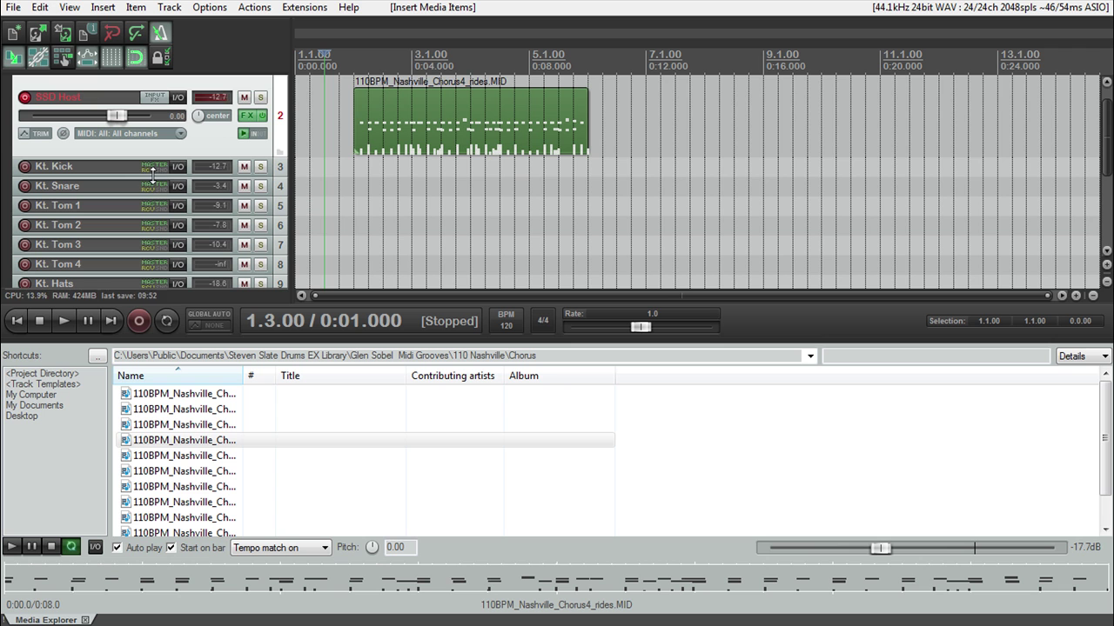
- Close the Media Explorer and render Kt. Kick through Kt. SSD R. to stem tracks, muting the originals
left_click(85, 620)
left_click(54, 187)
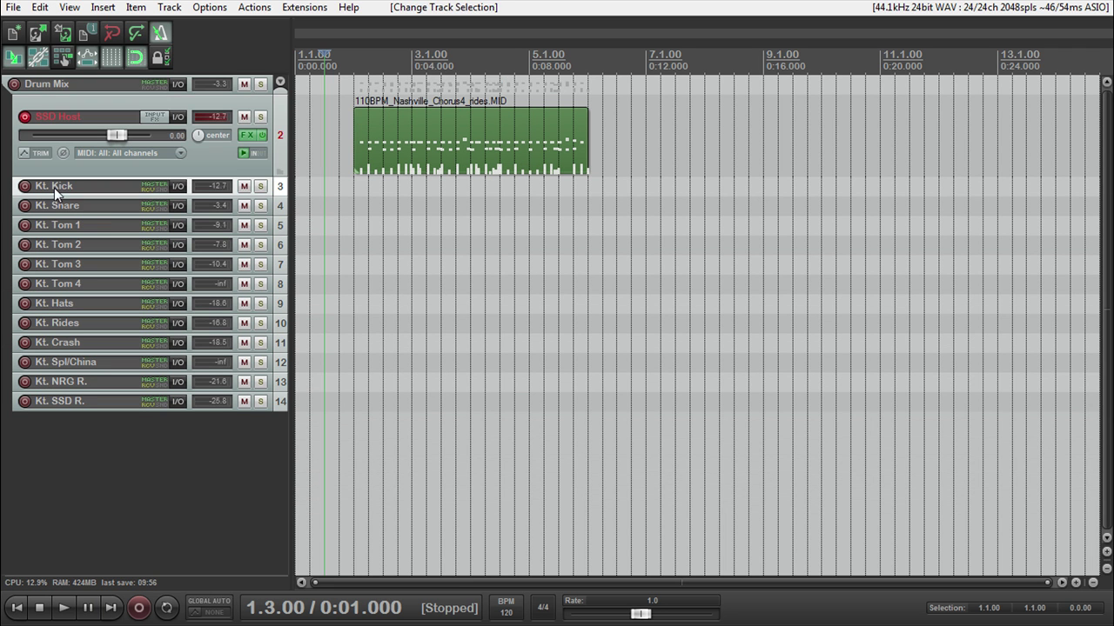
left_click(64, 402, "shift")
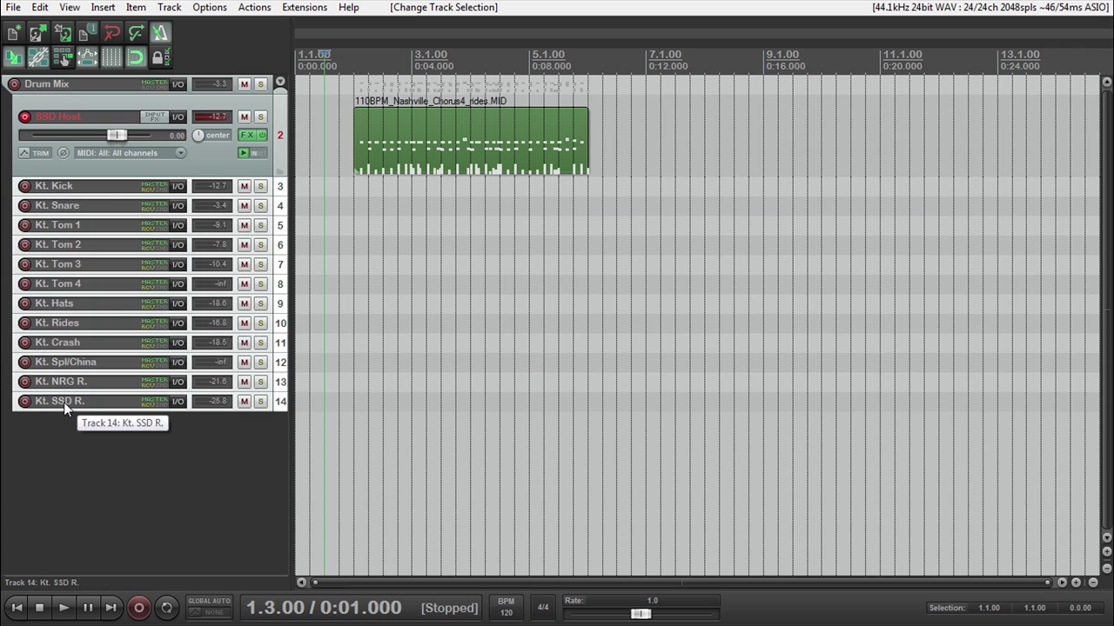
right_click(63, 402)
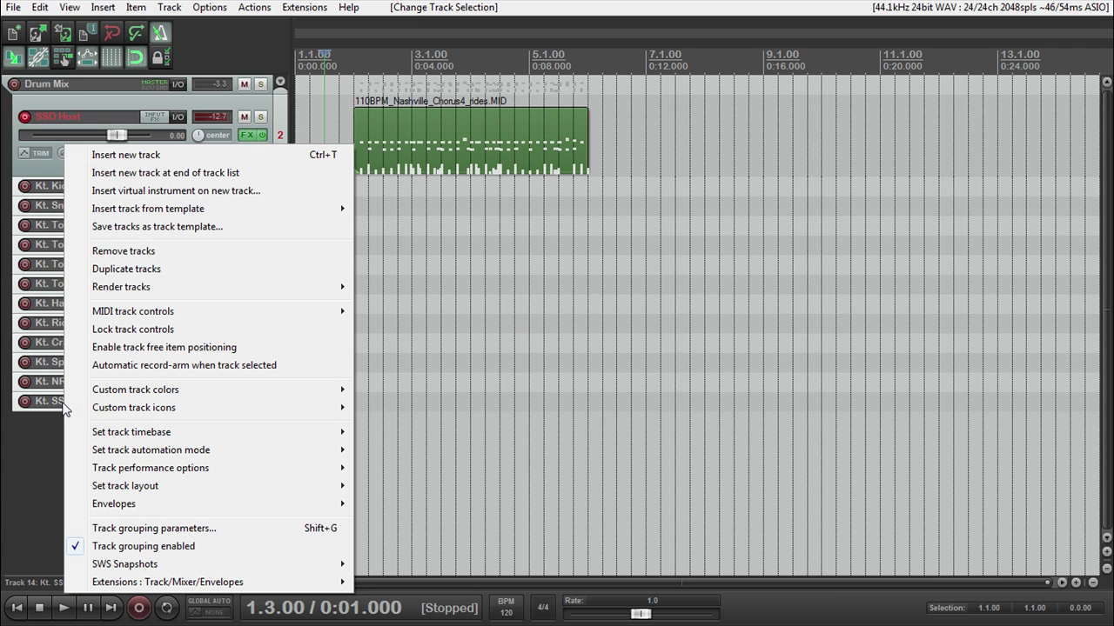
mouse_move(338, 288)
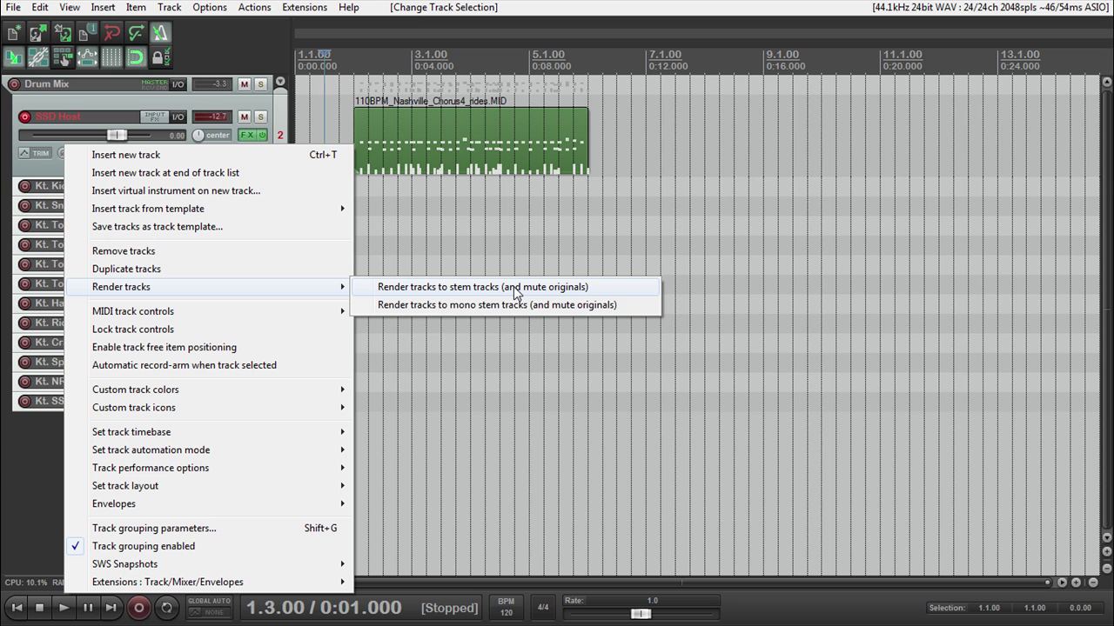
left_click(482, 287)
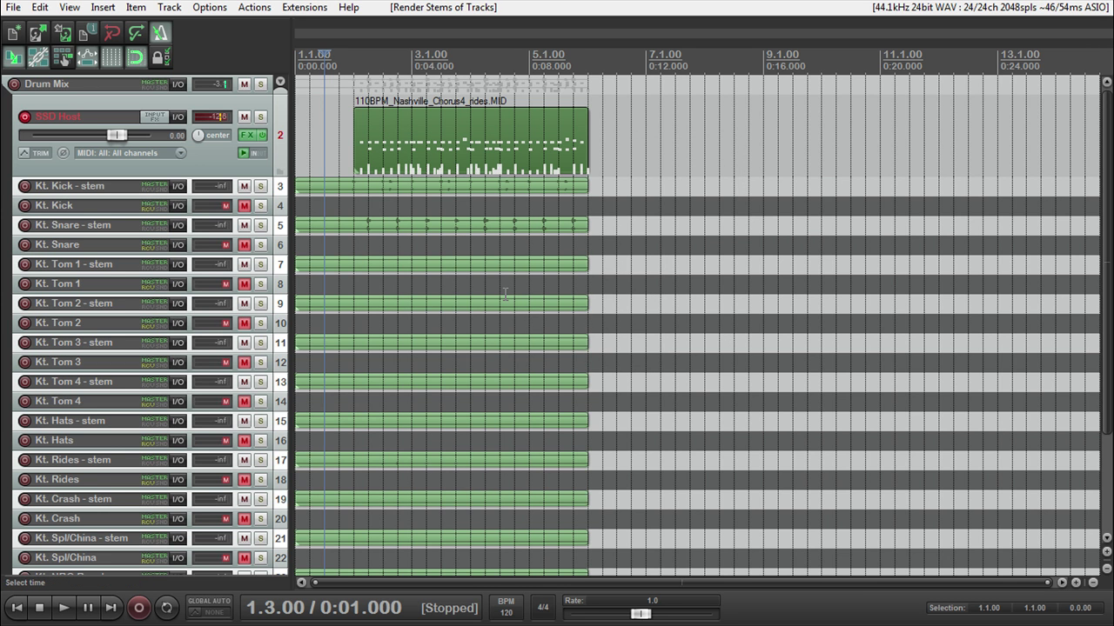
scroll(436, 302, "down", 1)
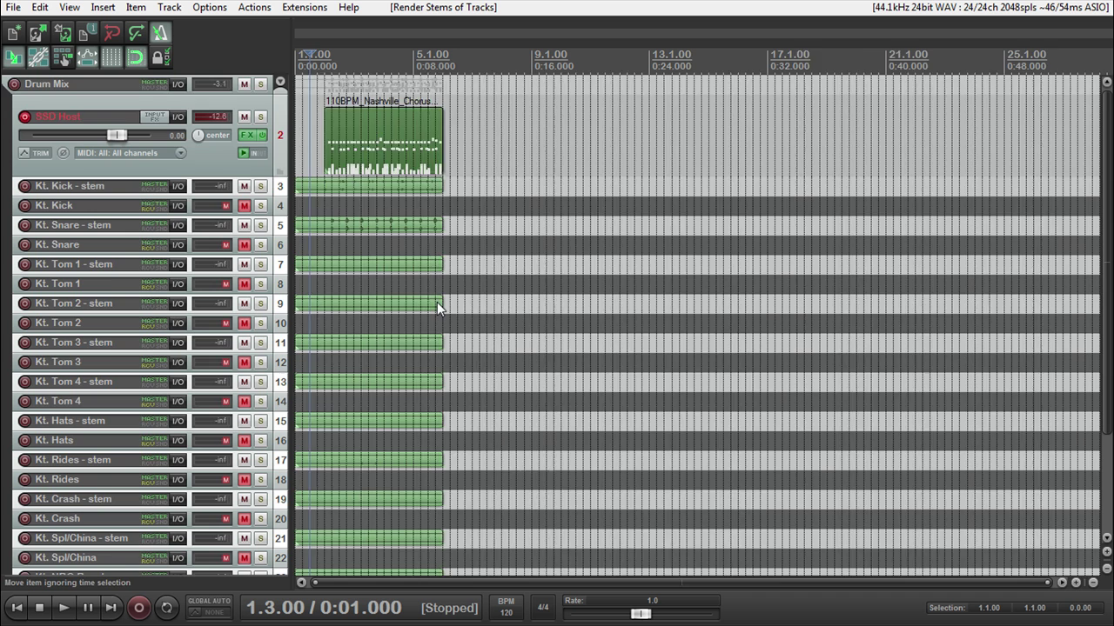
scroll(437, 302, "up", 1)
scroll(6, 348, "down", 2)
scroll(6, 348, "up", 2)
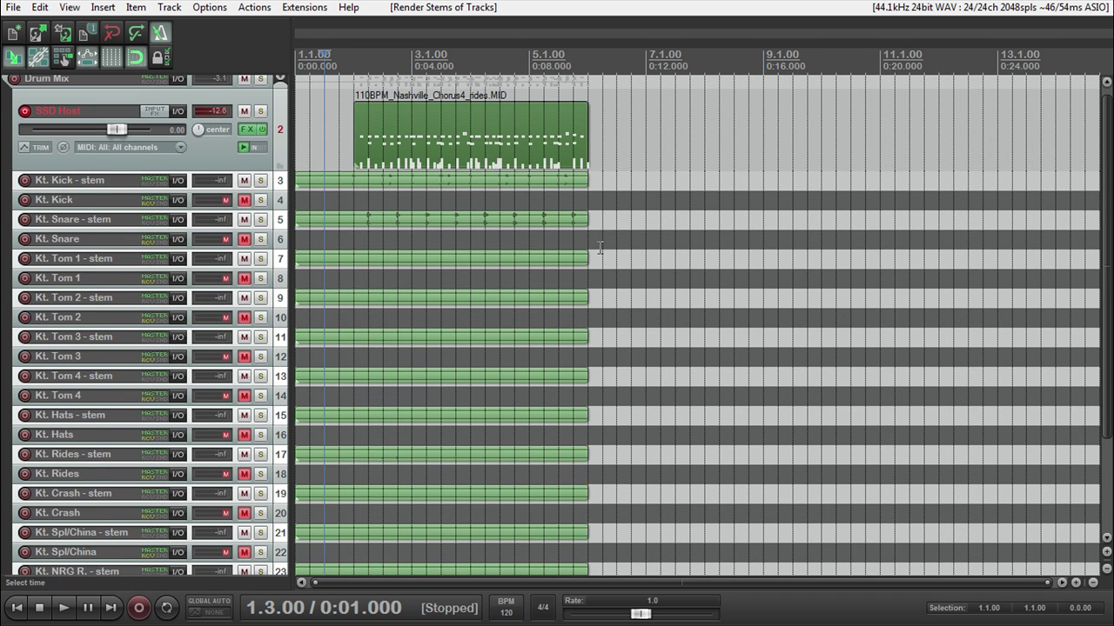
left_click(68, 205)
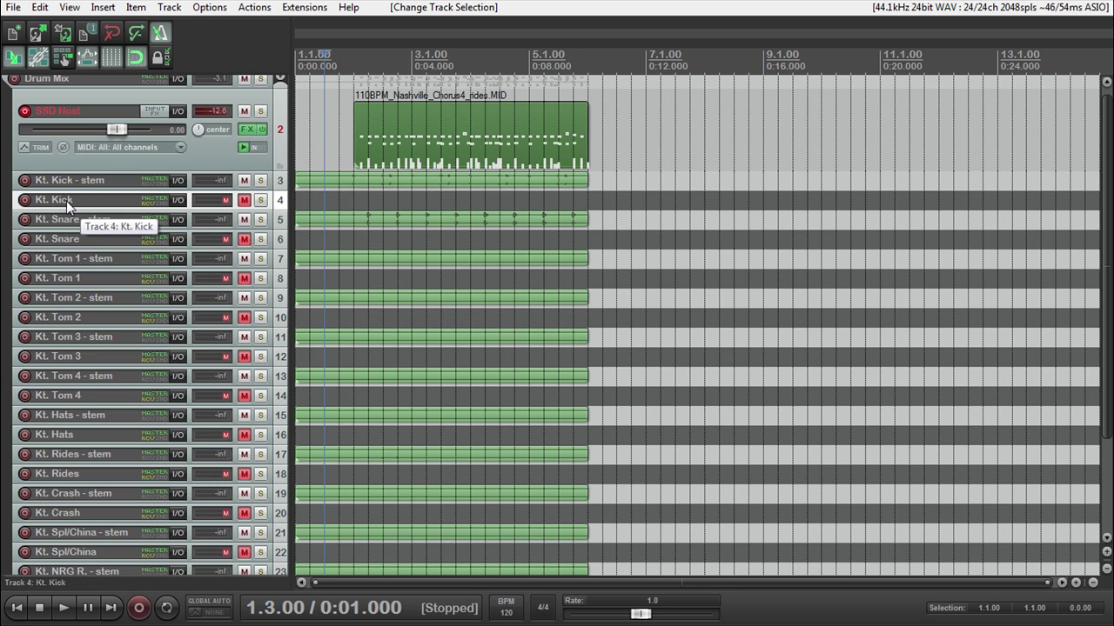
left_click(104, 239, "ctrl")
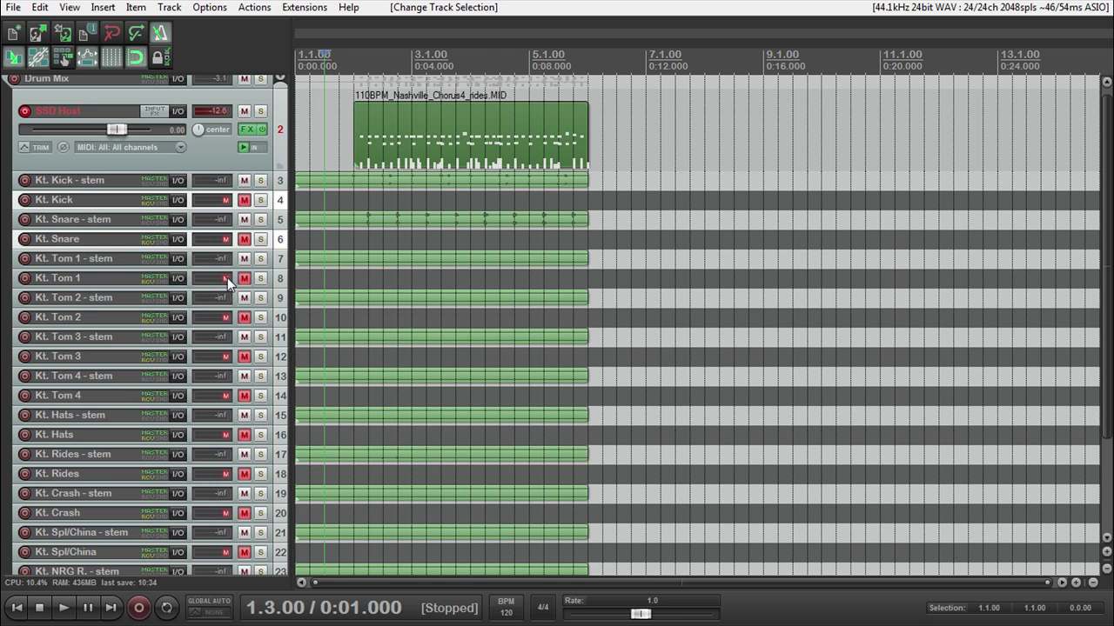
left_click(177, 278)
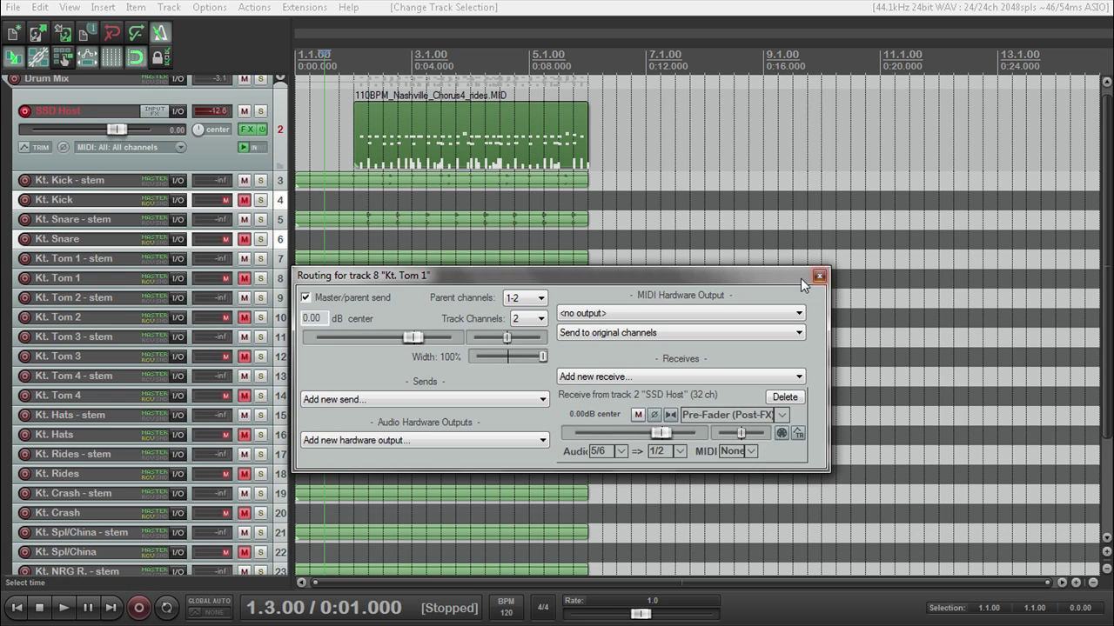
left_click(818, 276)
left_click(92, 277, "ctrl")
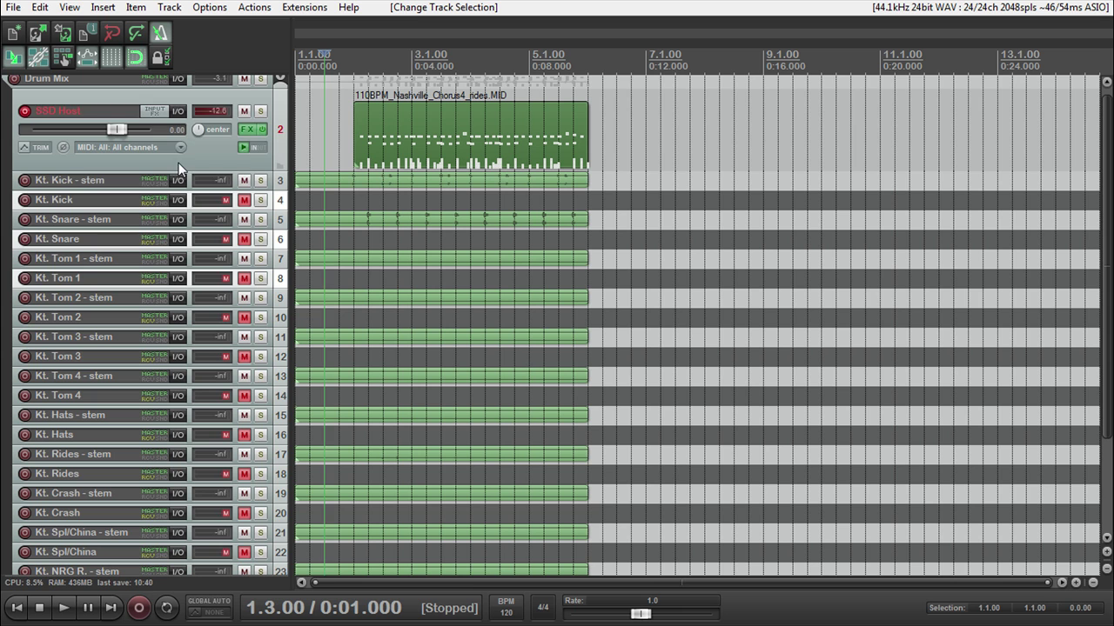
left_click(213, 151)
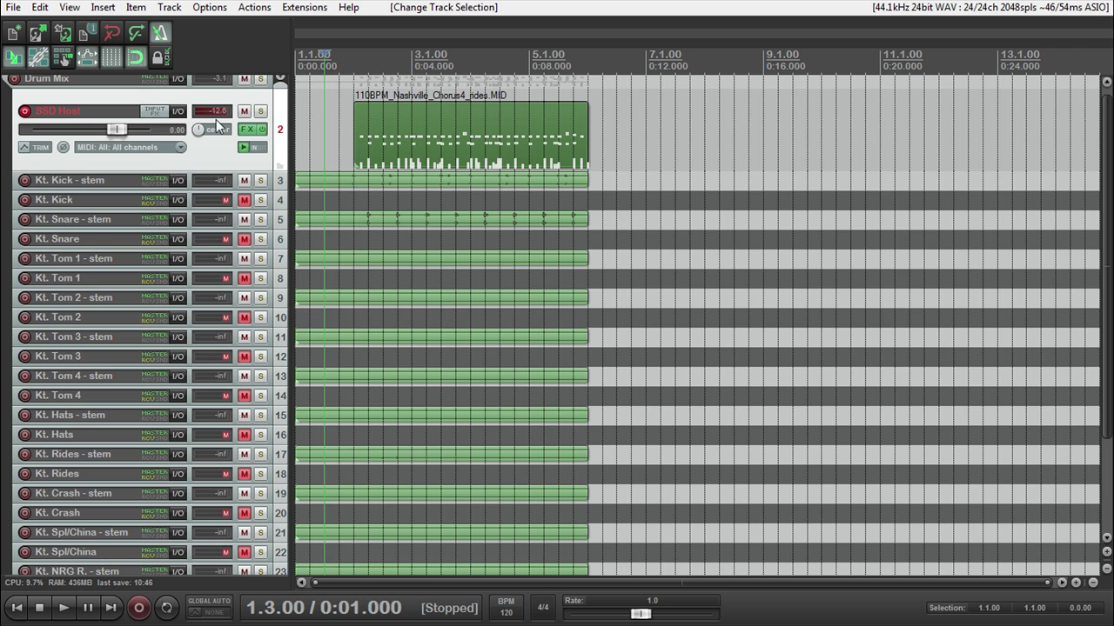
scroll(85, 190, "up", 1)
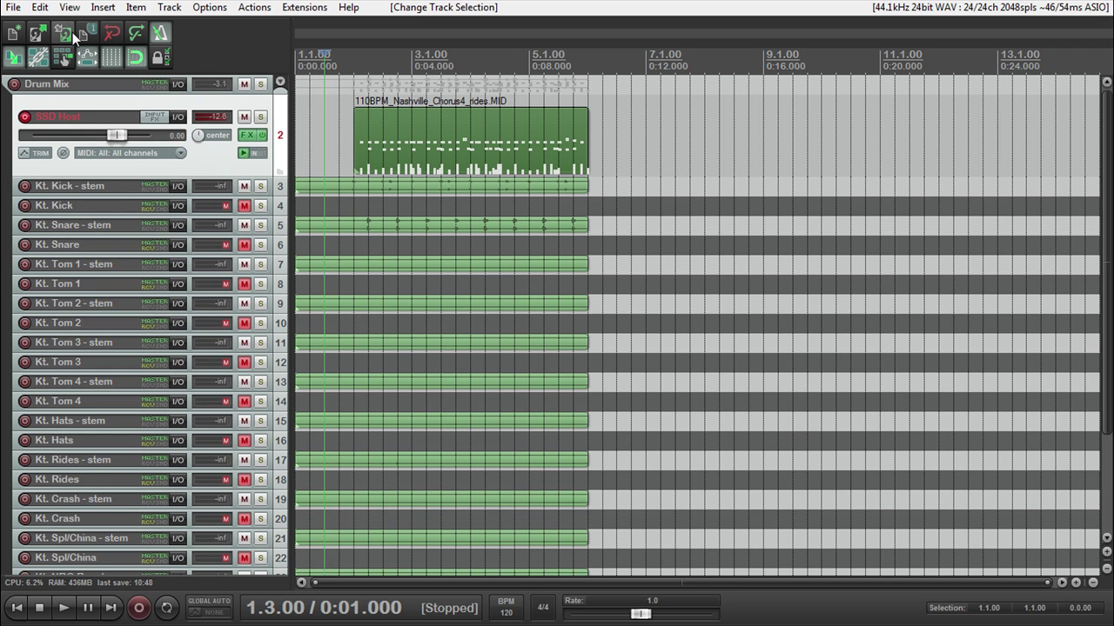
left_click(112, 32)
- Undo four times to remove the rendered stem tracks
left_click(112, 32)
left_click(112, 33)
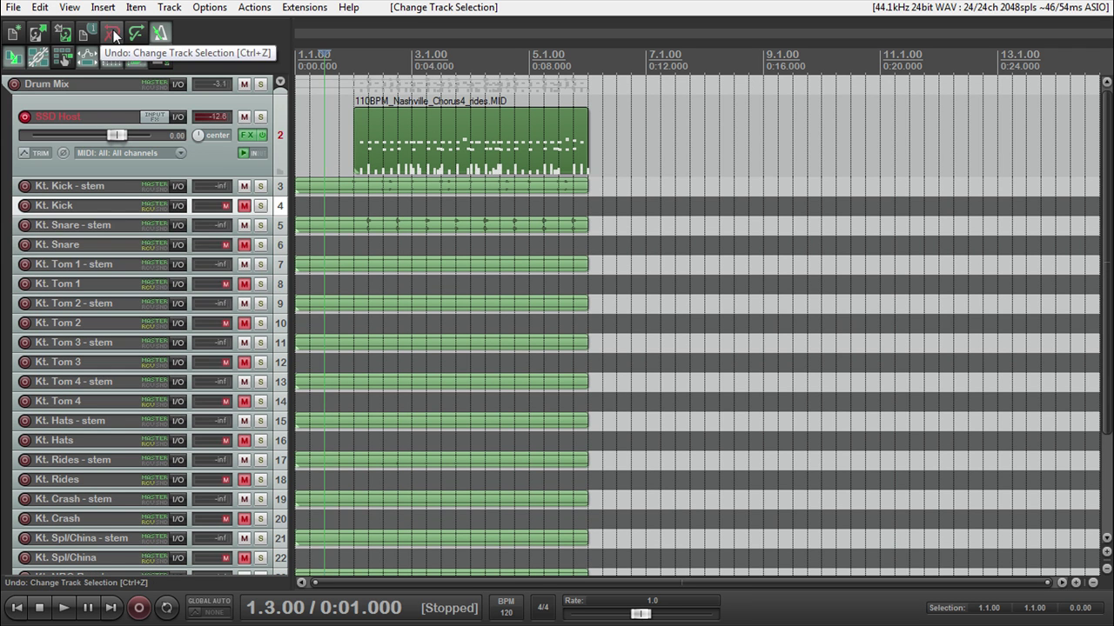
left_click(112, 32)
left_click(112, 32)
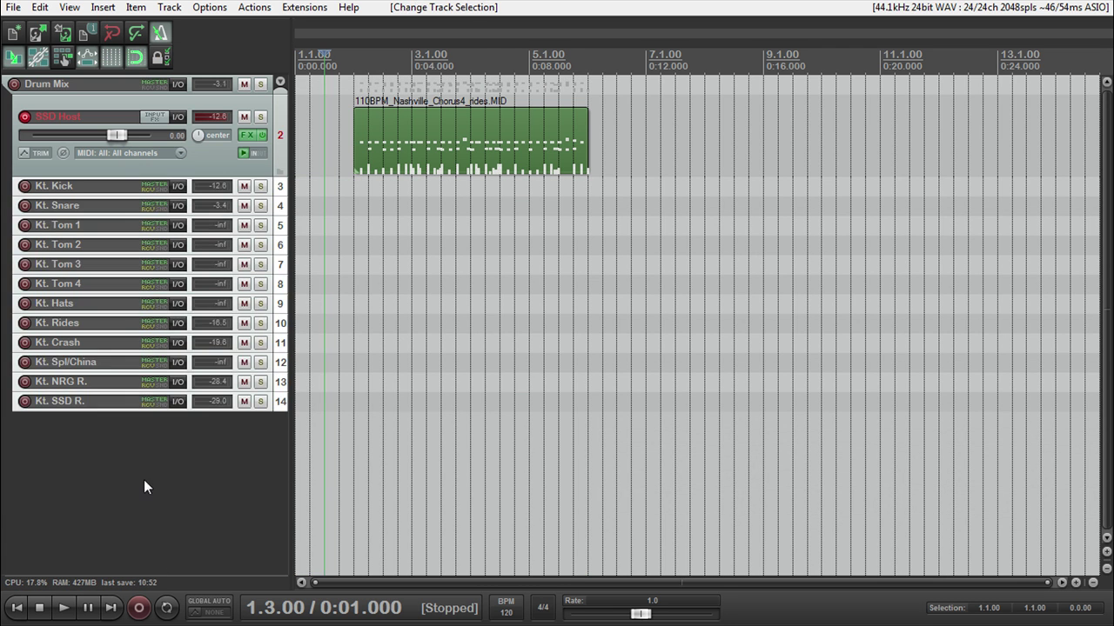
- Shrink the SSD Host track's height and move the edit position to bar 3
left_click(144, 479)
left_click(206, 162)
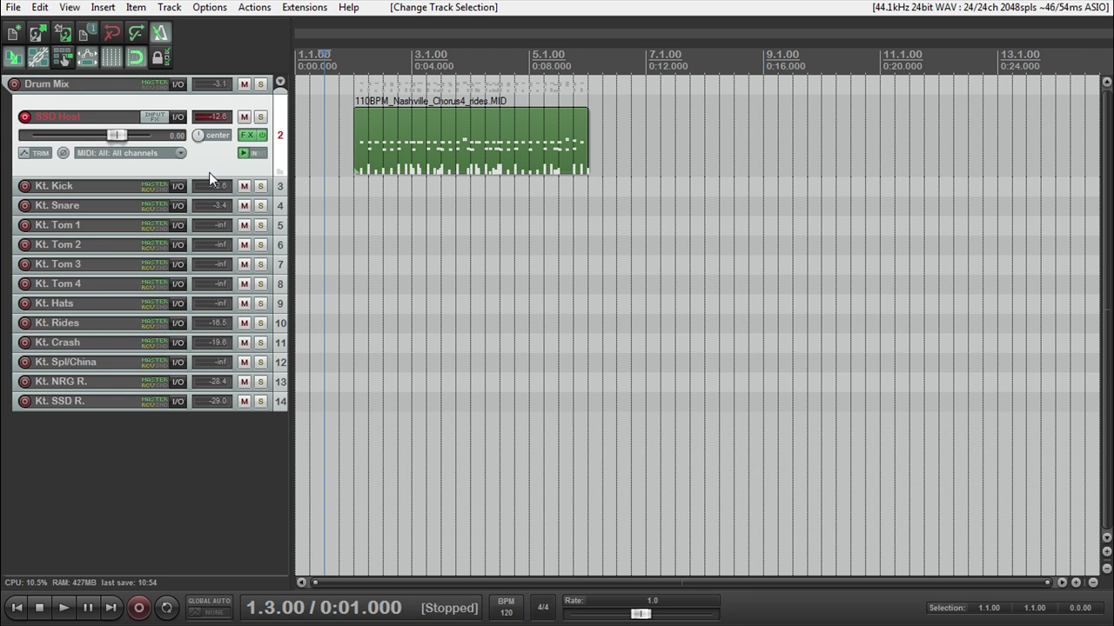
left_click_drag(209, 174, 212, 156)
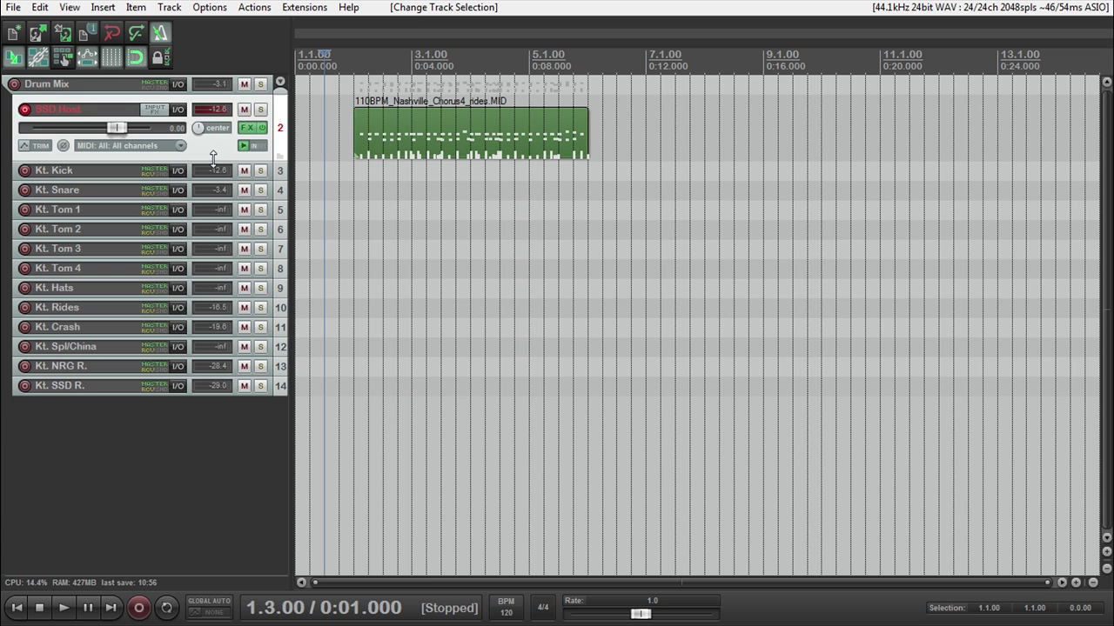
left_click(177, 495)
left_click(412, 143)
scroll(412, 143, "up", 2)
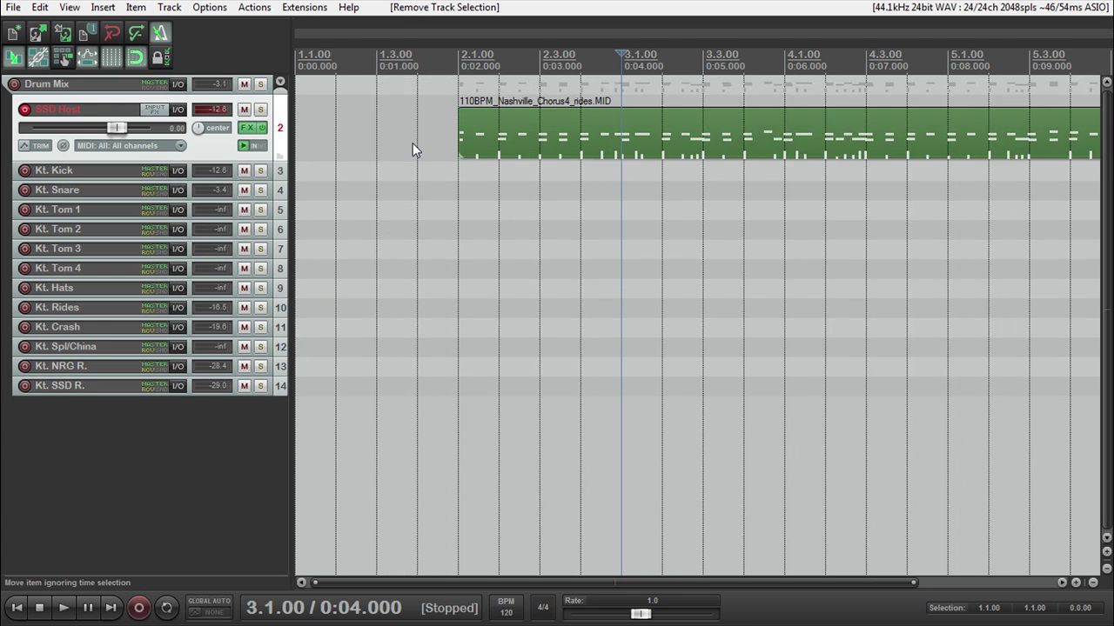
scroll(415, 142, "down", 4)
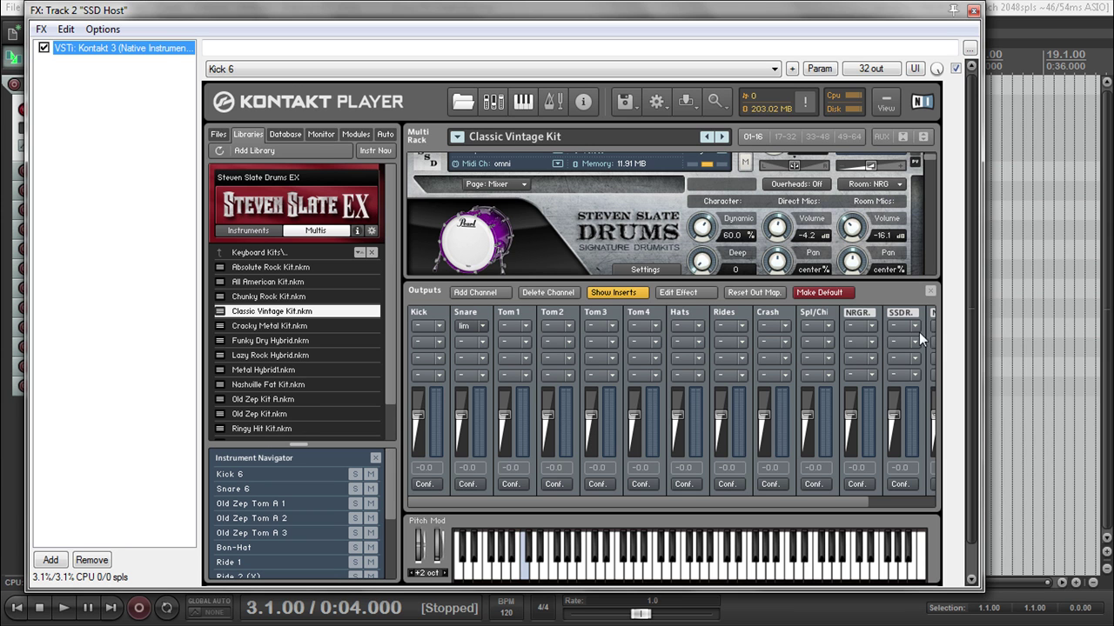
- Review the Kick channel's output routing in Kontakt, keeping it on Kt. Kick [1] and [2]
left_click(435, 484)
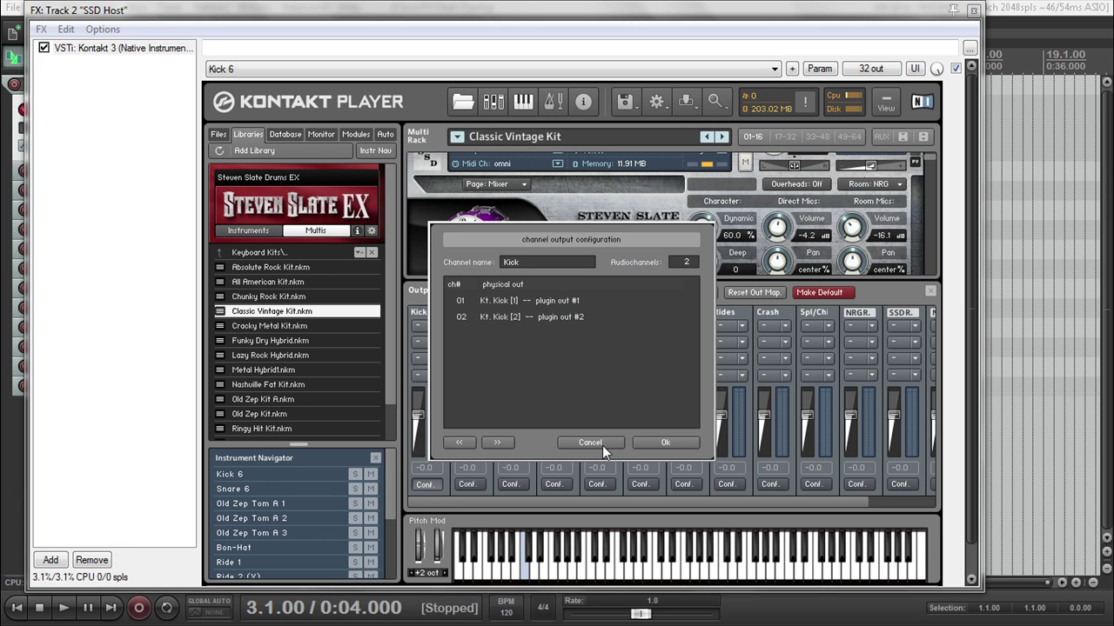
left_click(502, 300)
mouse_move(587, 259)
left_mouse_down()
mouse_move(580, 400)
mouse_move(584, 246)
left_mouse_up()
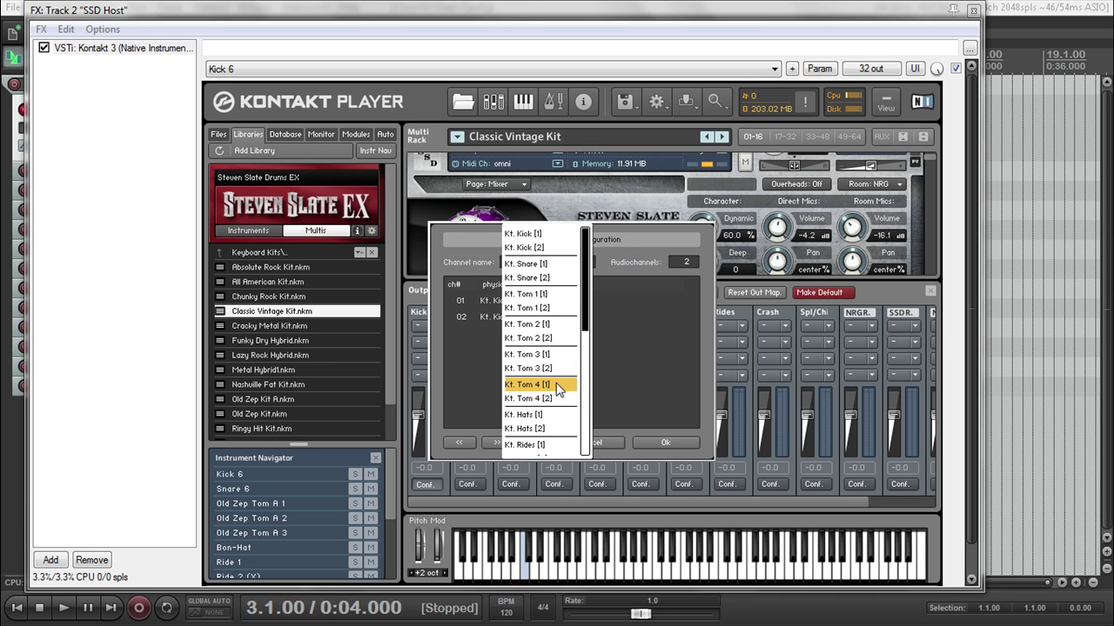
left_click(620, 245)
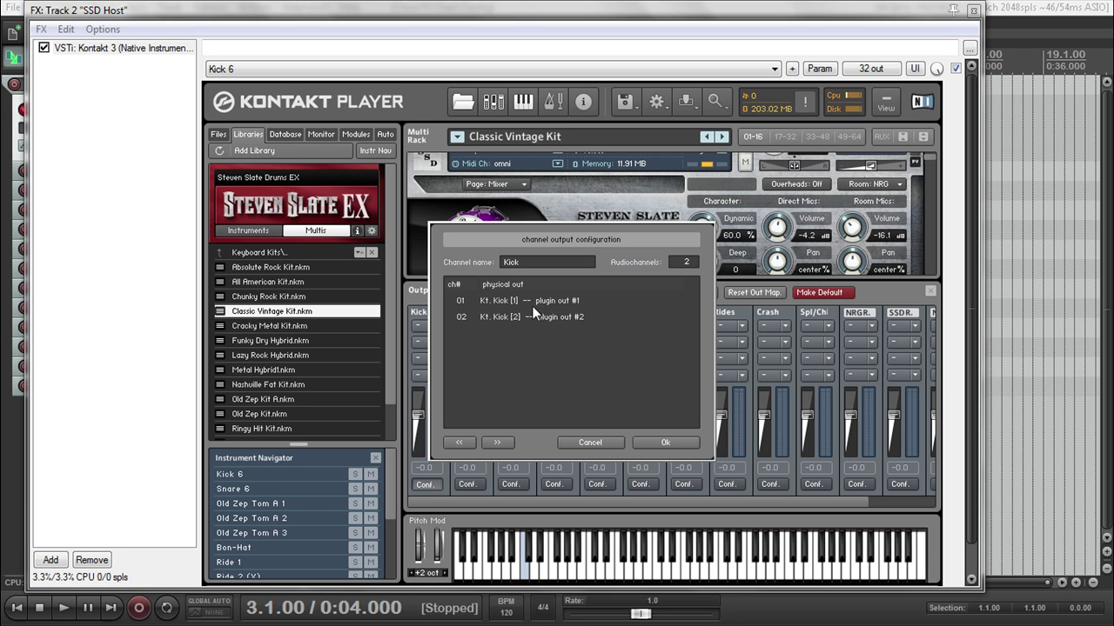
left_click(642, 440)
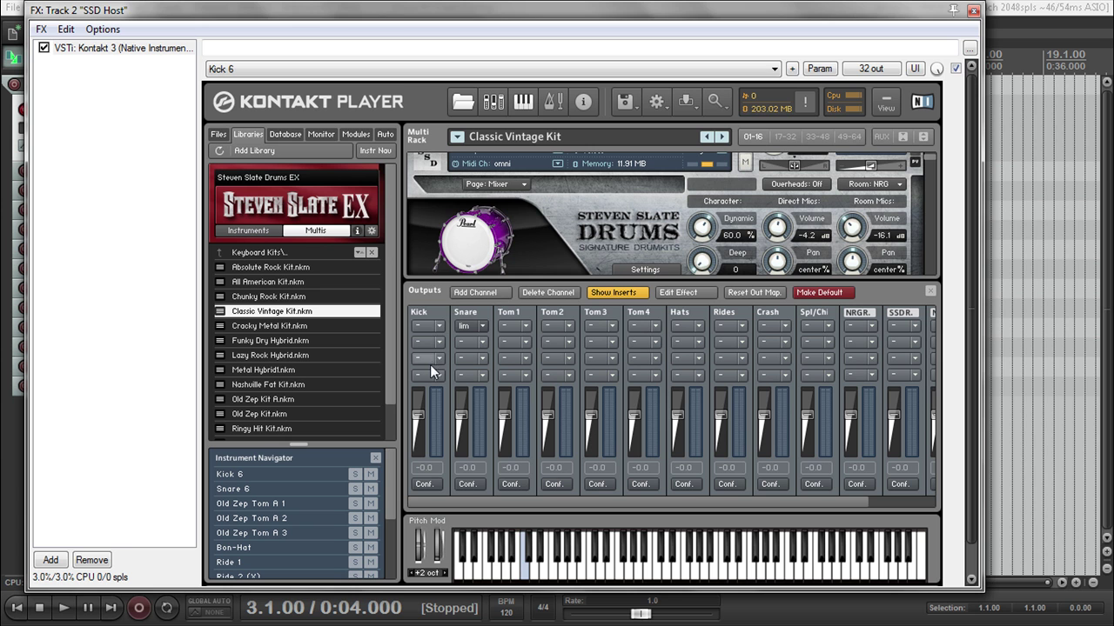
left_click(424, 483)
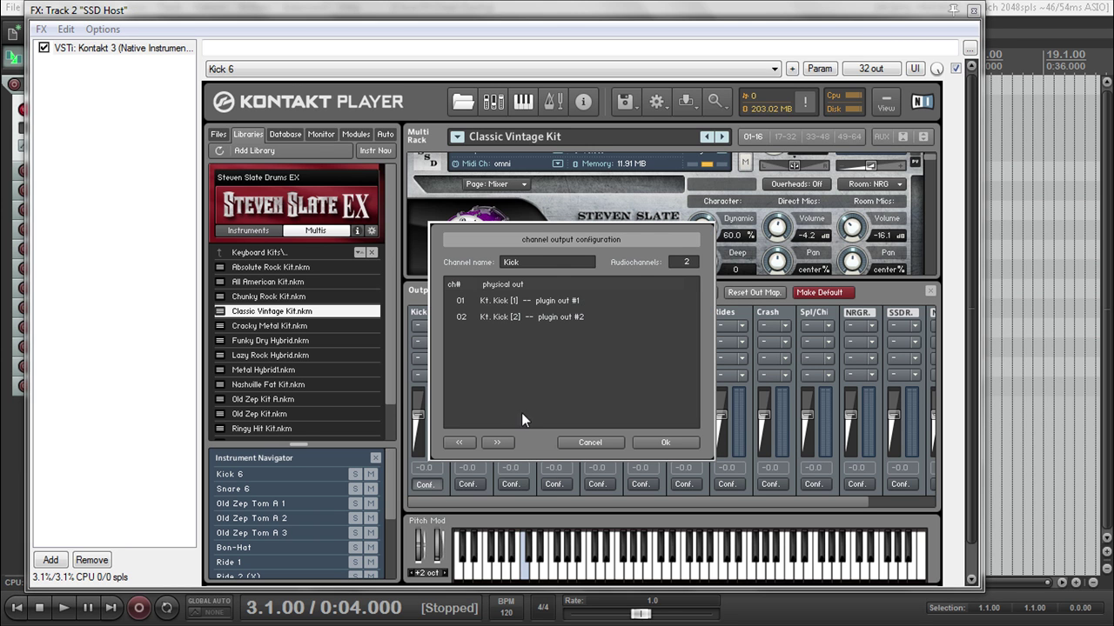
key("Escape")
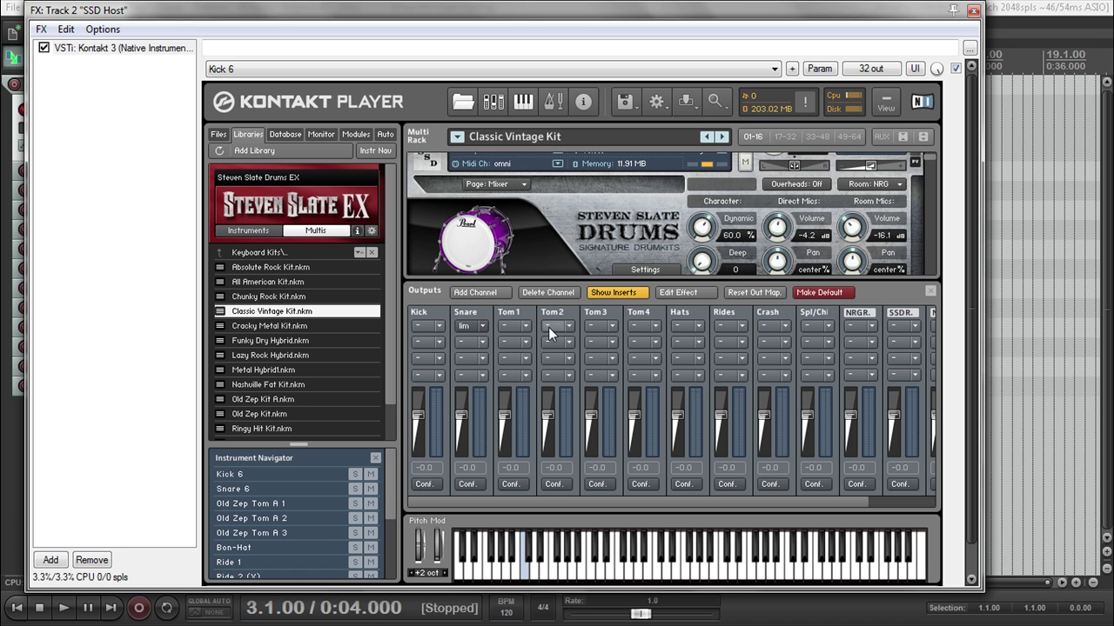
left_click(973, 10)
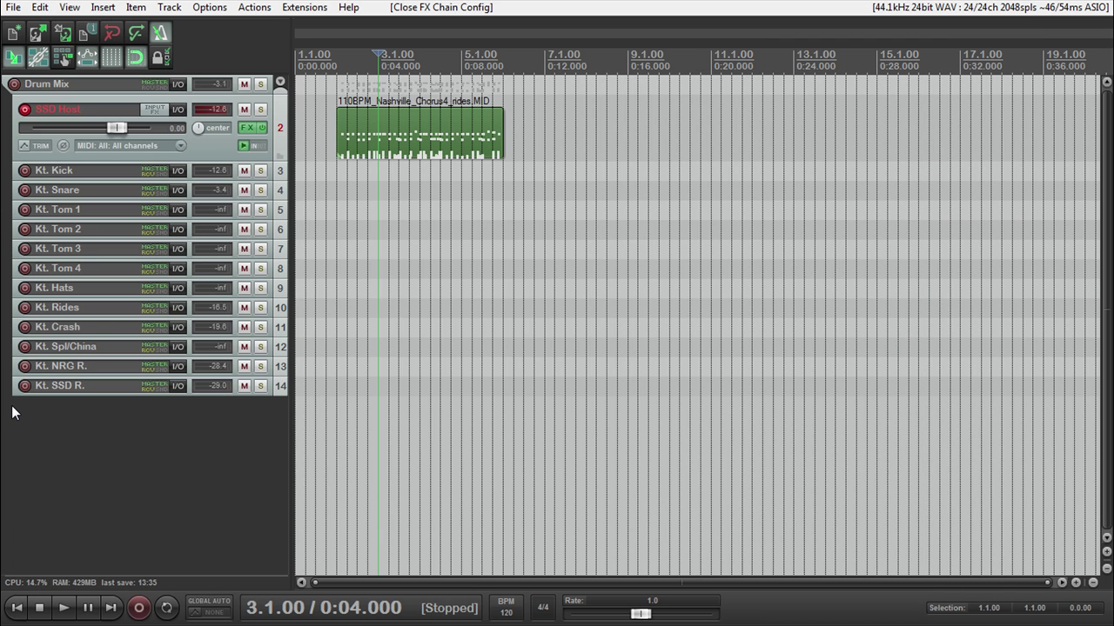
left_click(68, 385)
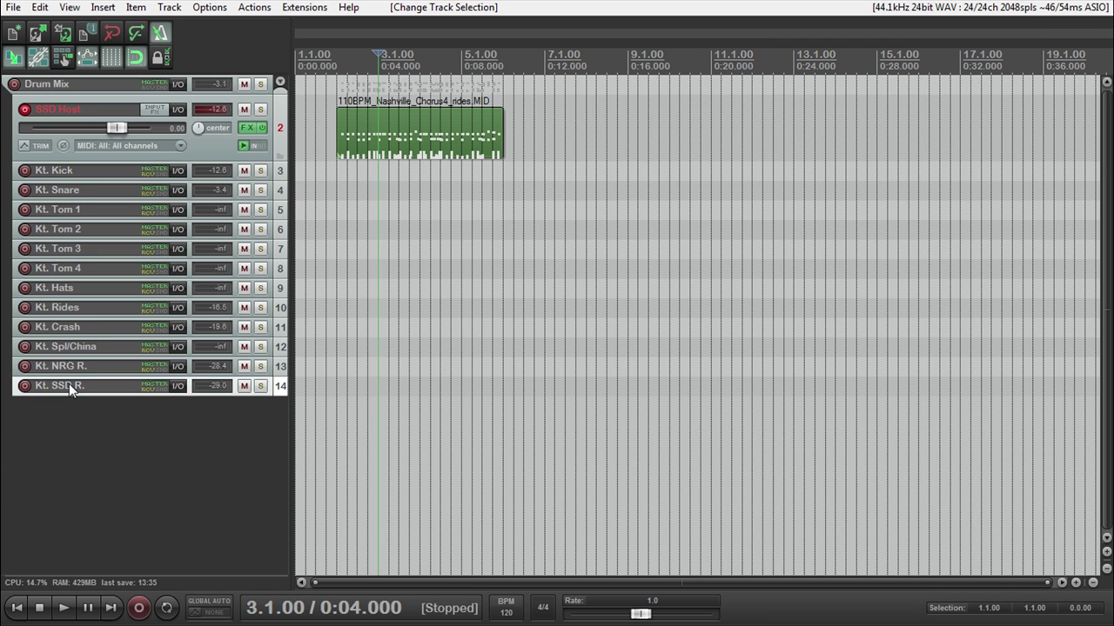
left_click(191, 385)
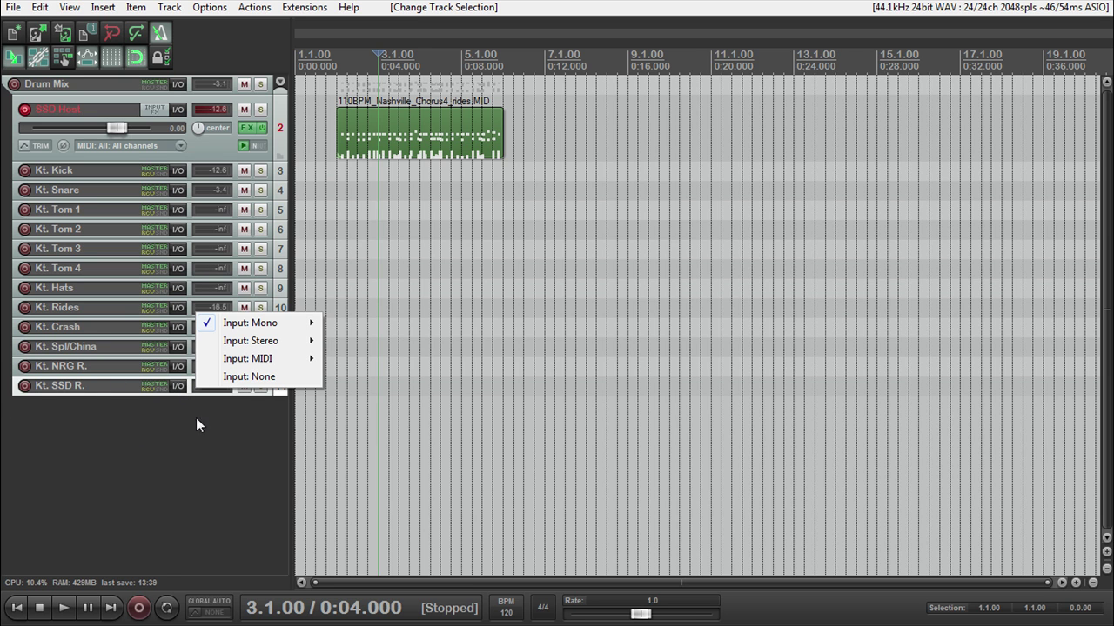
left_click(134, 417)
left_click(39, 390)
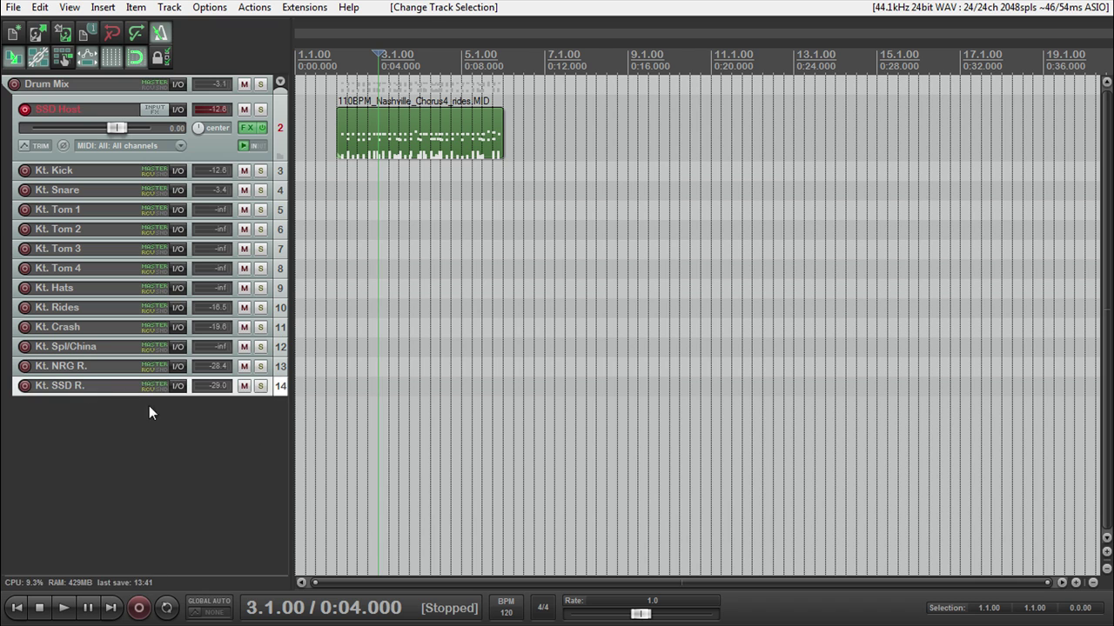
left_click(69, 86)
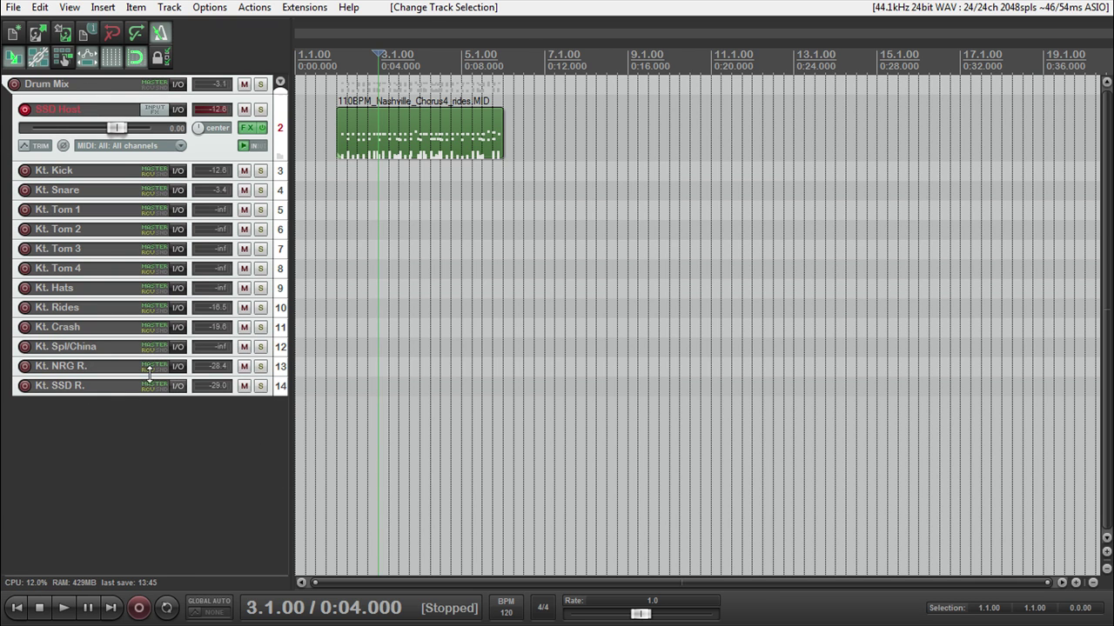
right_click(93, 85)
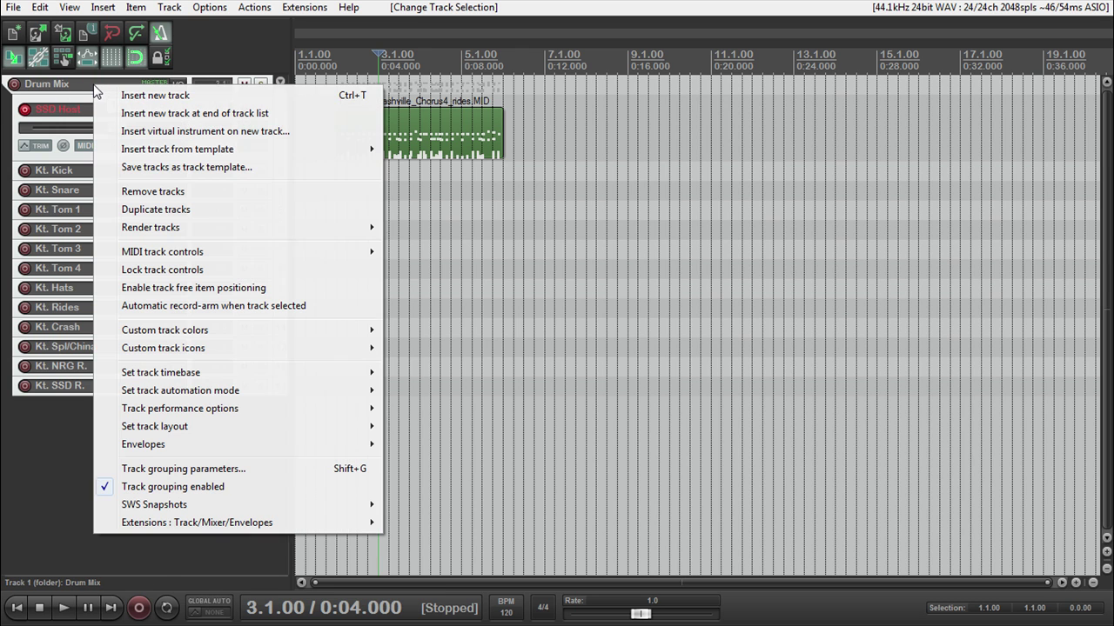
left_click(158, 168)
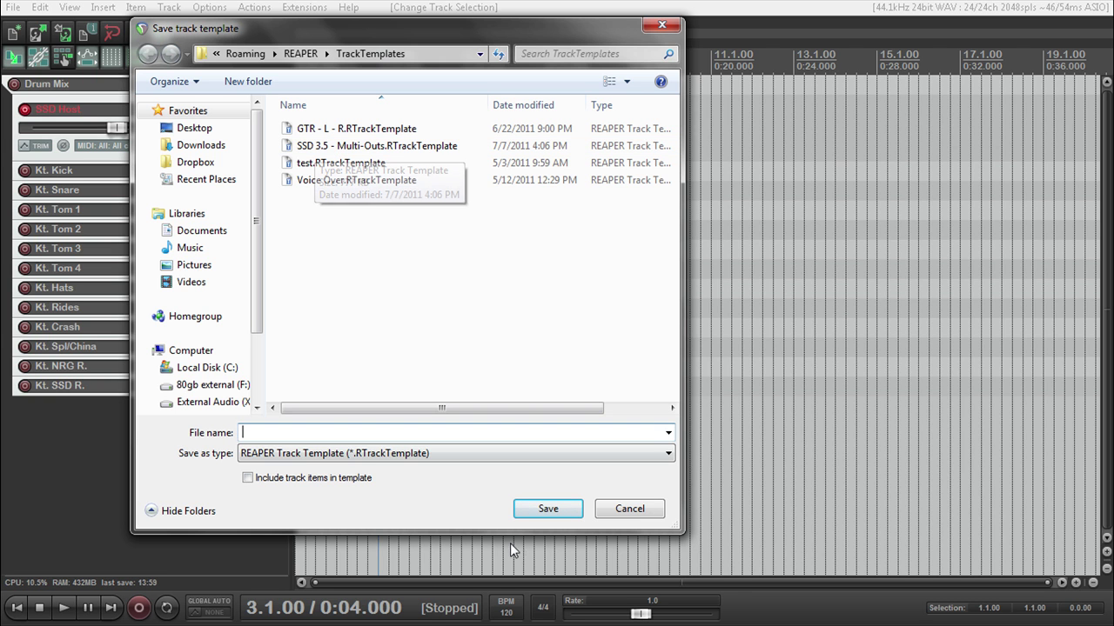
left_click(636, 512)
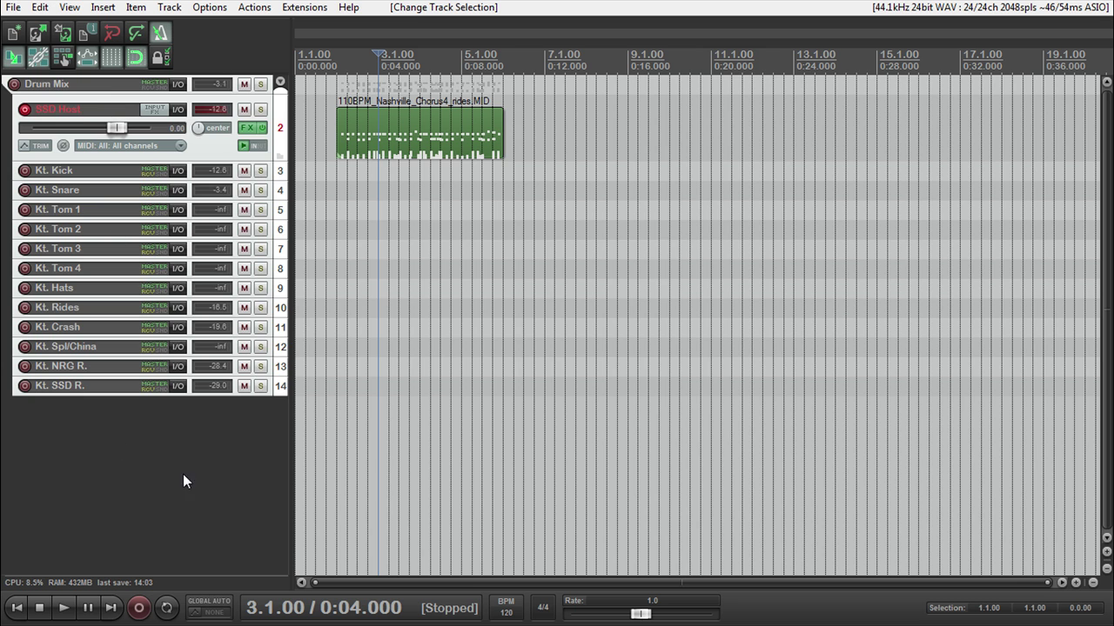
left_click(183, 480)
left_click(245, 127)
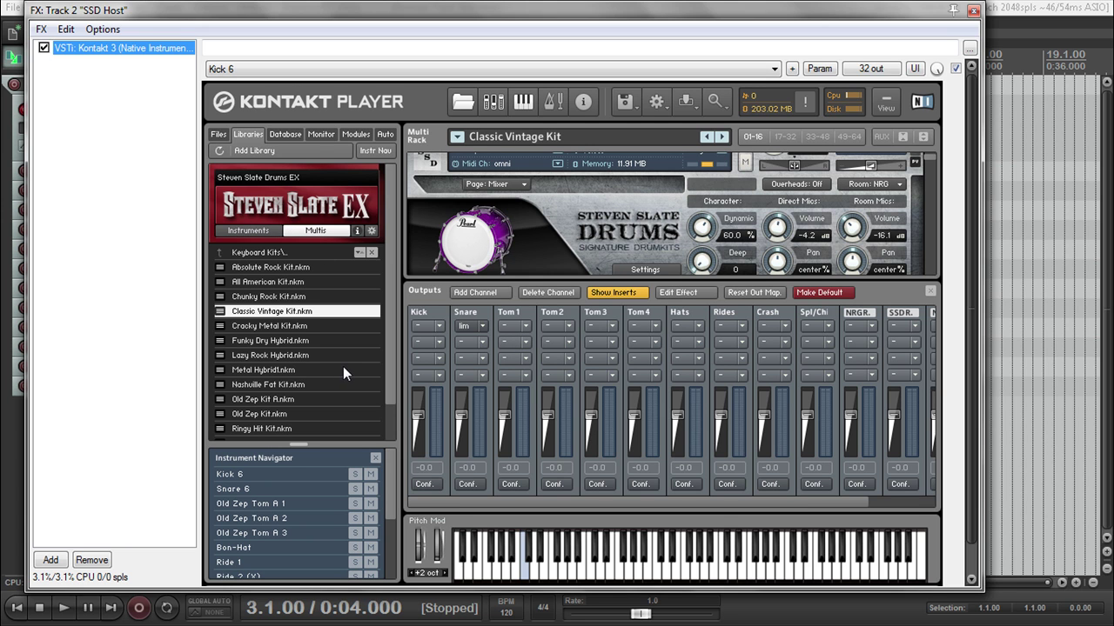
left_click(429, 485)
left_click(574, 442)
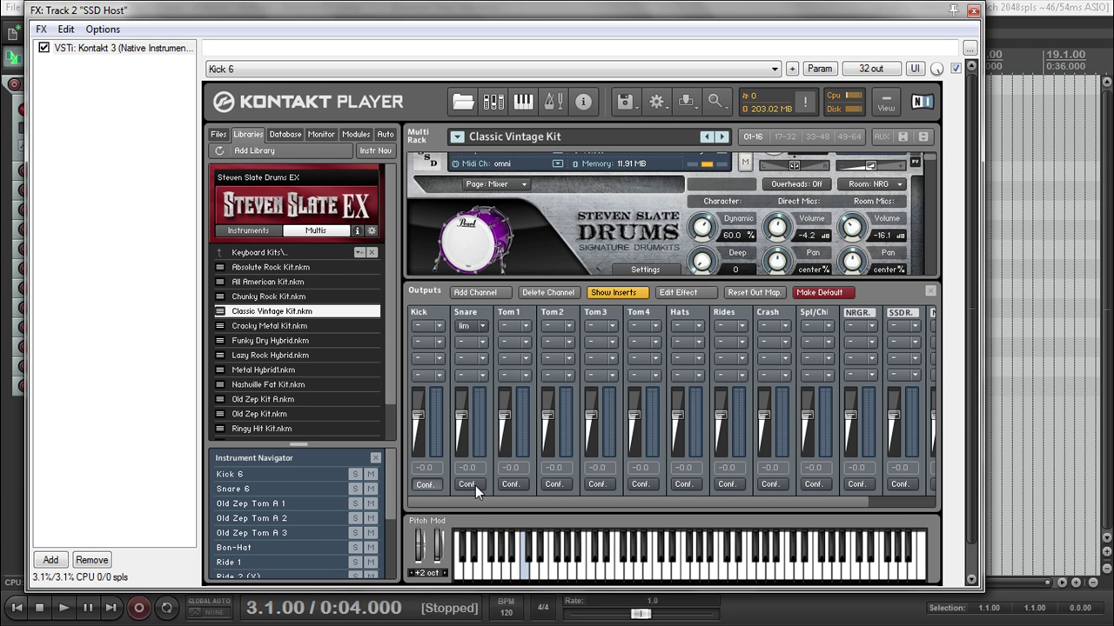
left_click(468, 485)
left_click(678, 441)
left_click(468, 485)
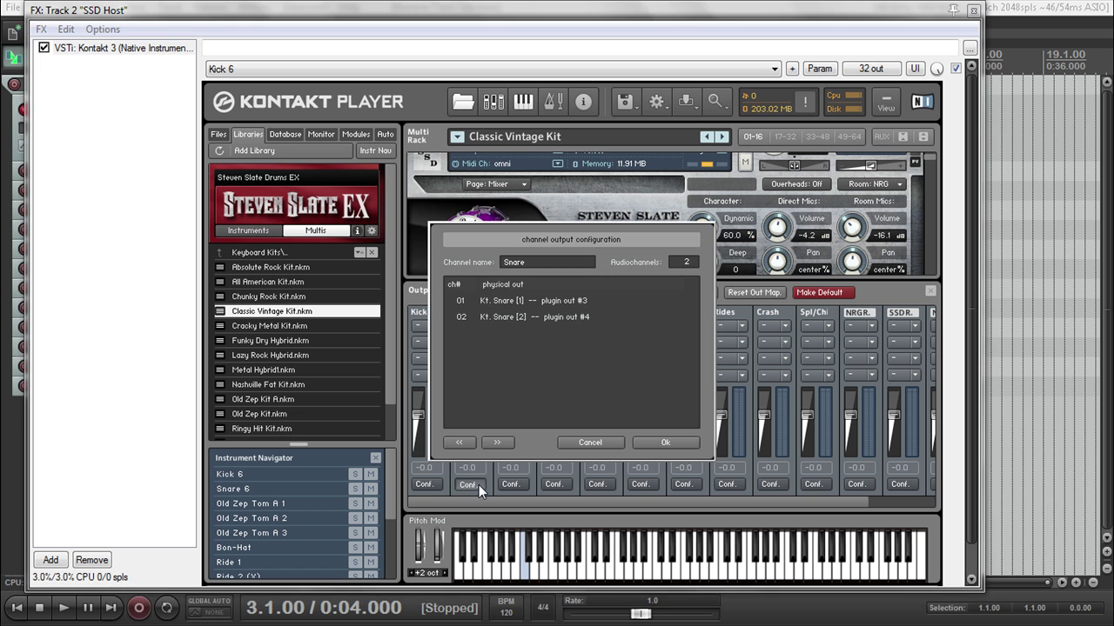
left_click(665, 440)
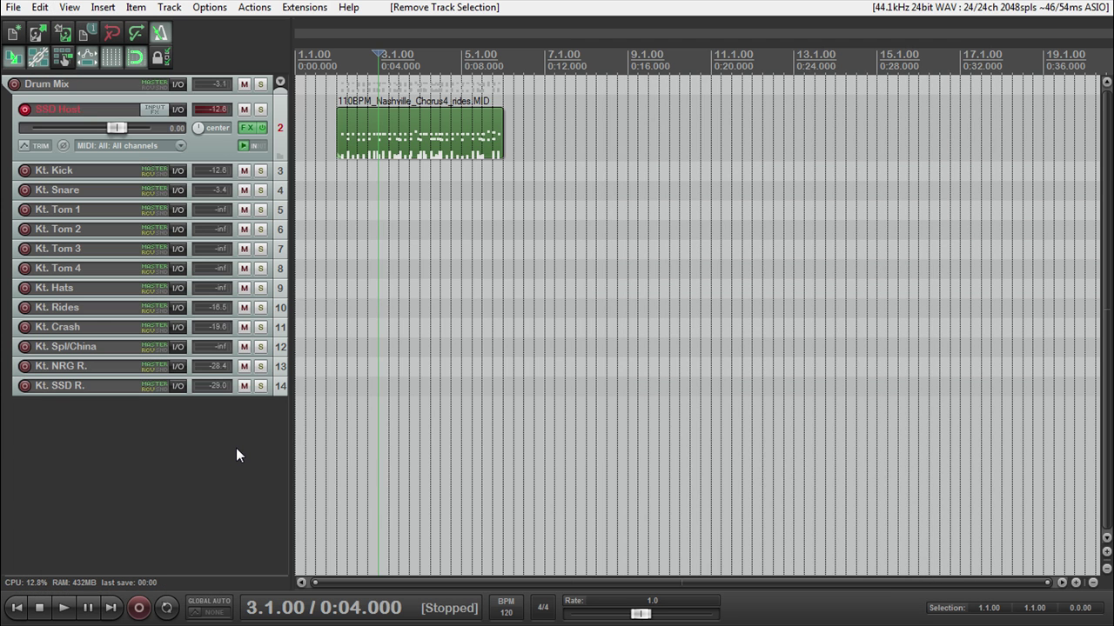